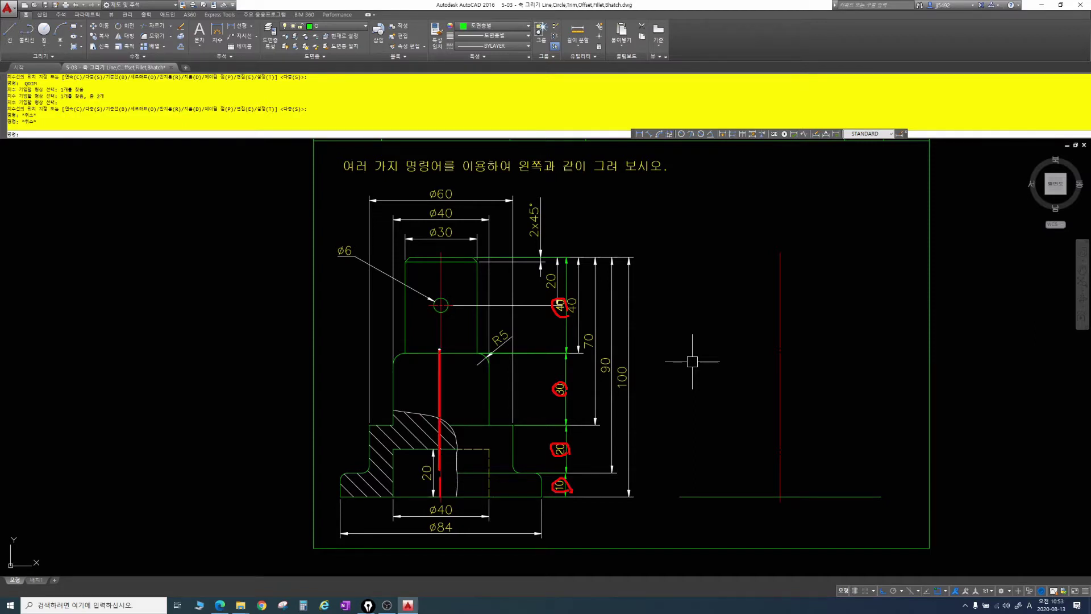
left_click_drag(442, 257, 441, 257)
left_click_drag(480, 259, 479, 351)
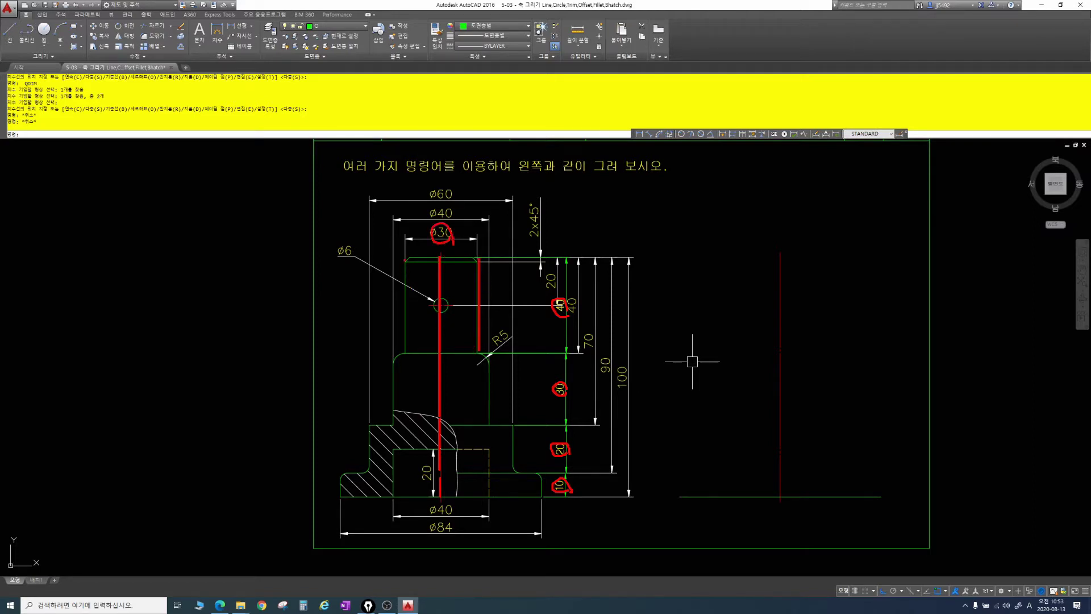
left_click_drag(405, 259, 404, 353)
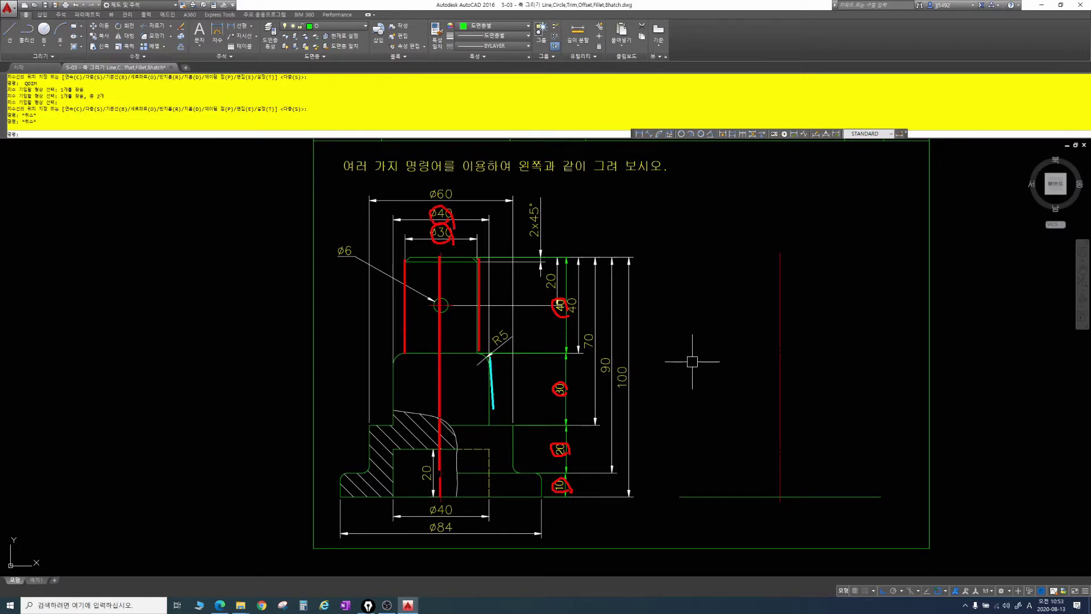
left_click_drag(493, 408, 490, 417)
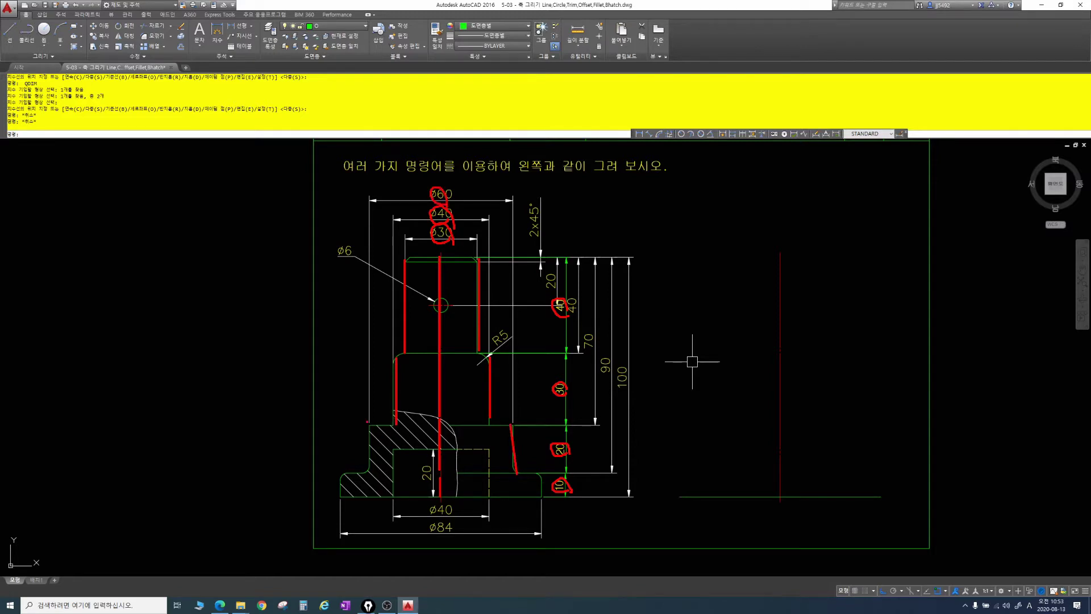
left_click_drag(370, 470, 371, 471)
key("Escape")
key("Escape")
key("Escape")
Erase the red vertical centre line above the base line of the practice drawing
left_click(812, 409)
left_click(760, 379)
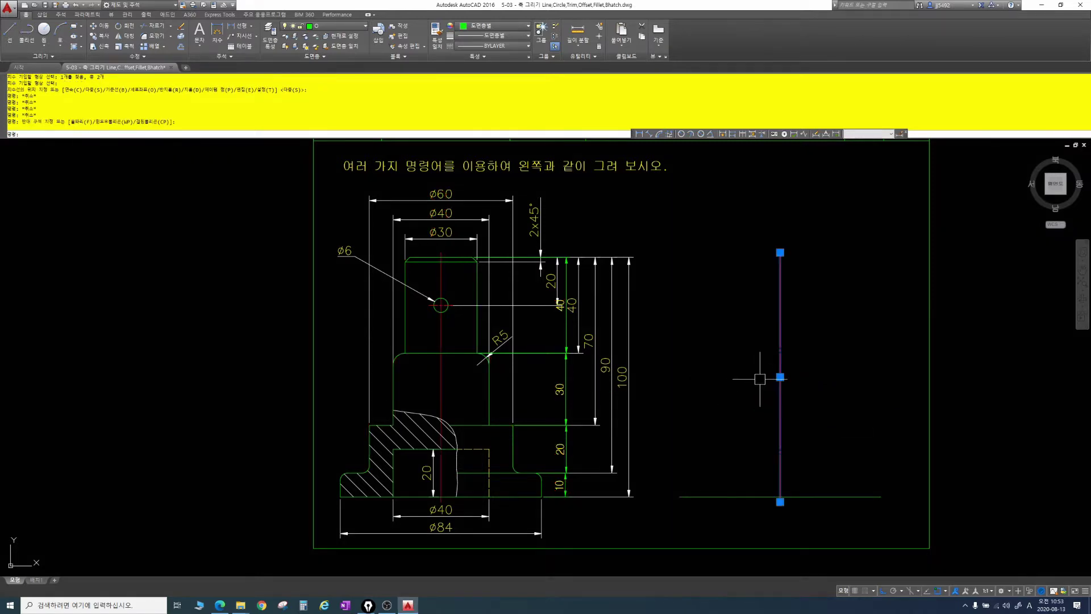
key("Delete")
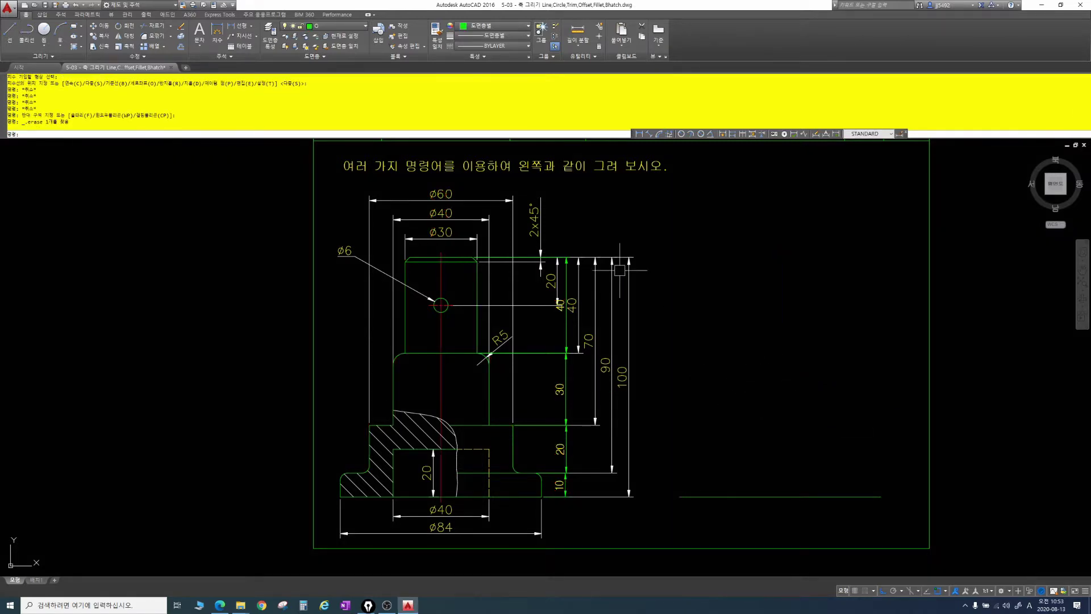
Draw a vertical chain of line segments 10, 20, 30 and 40 long upward from the midpoint of the base line
type("l")
key("Return")
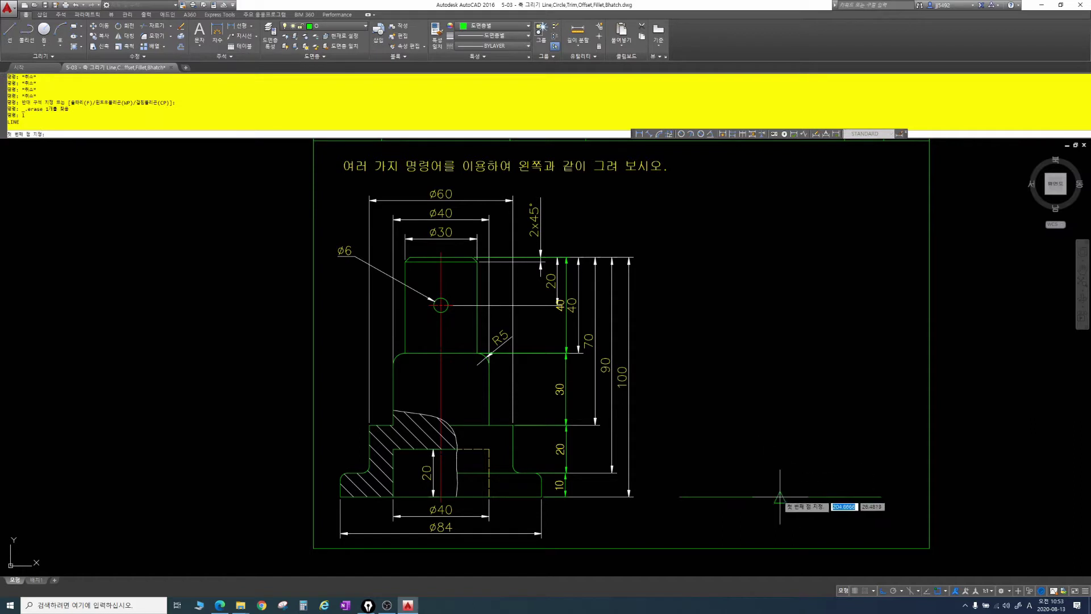
left_click(783, 495)
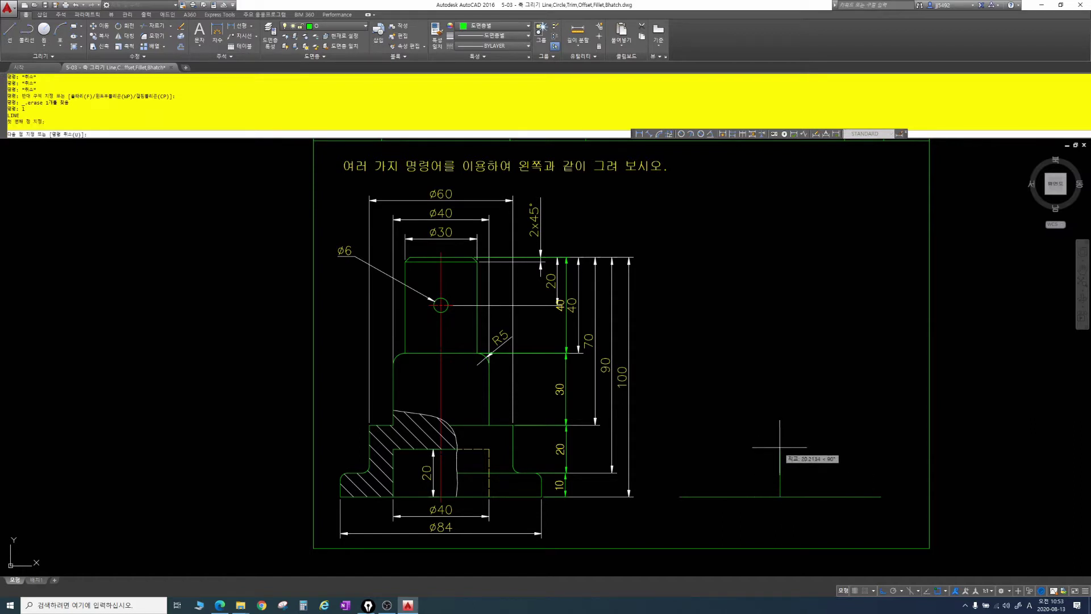
type("10")
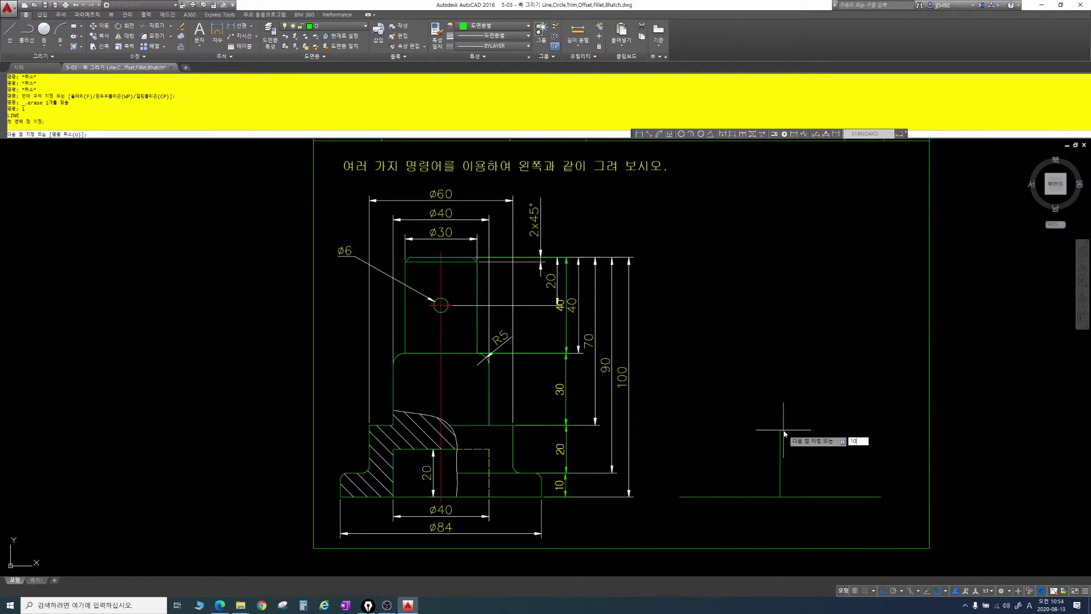
key("Return")
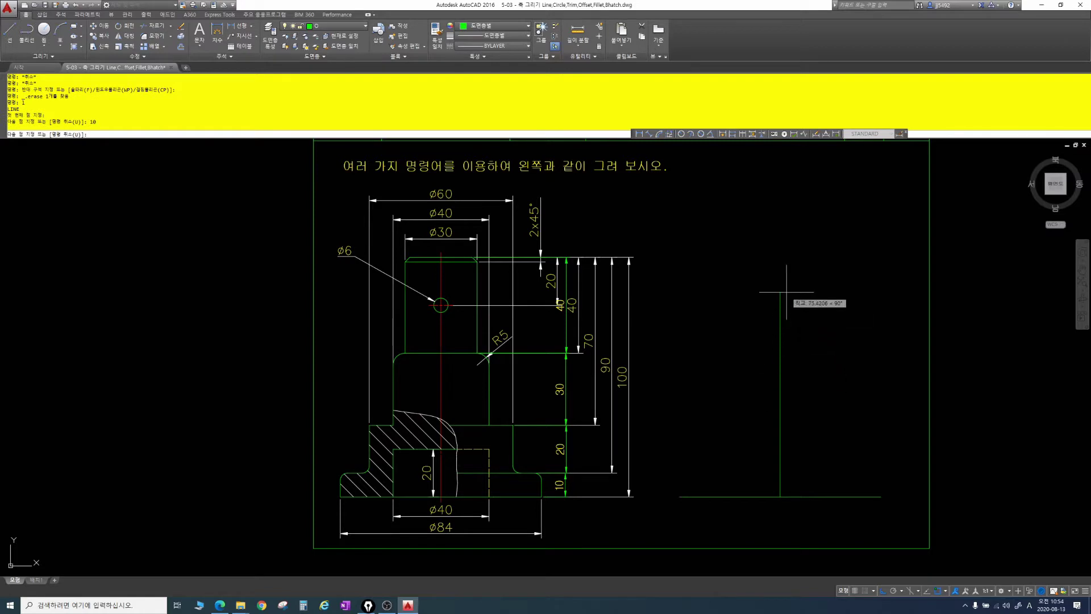
type("20")
key("Return")
type("30")
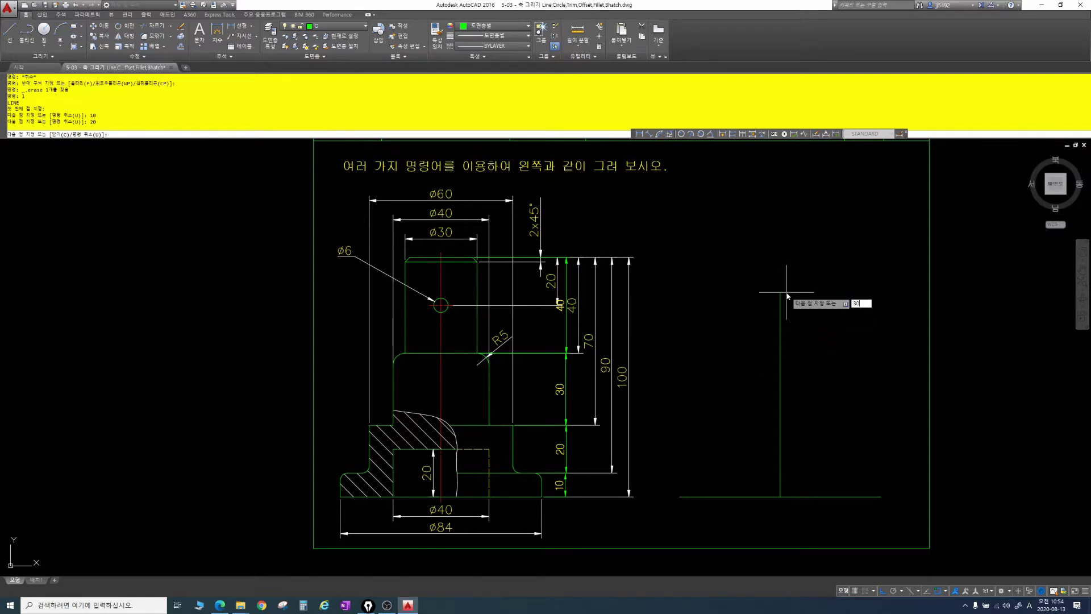
key("Return")
type("40")
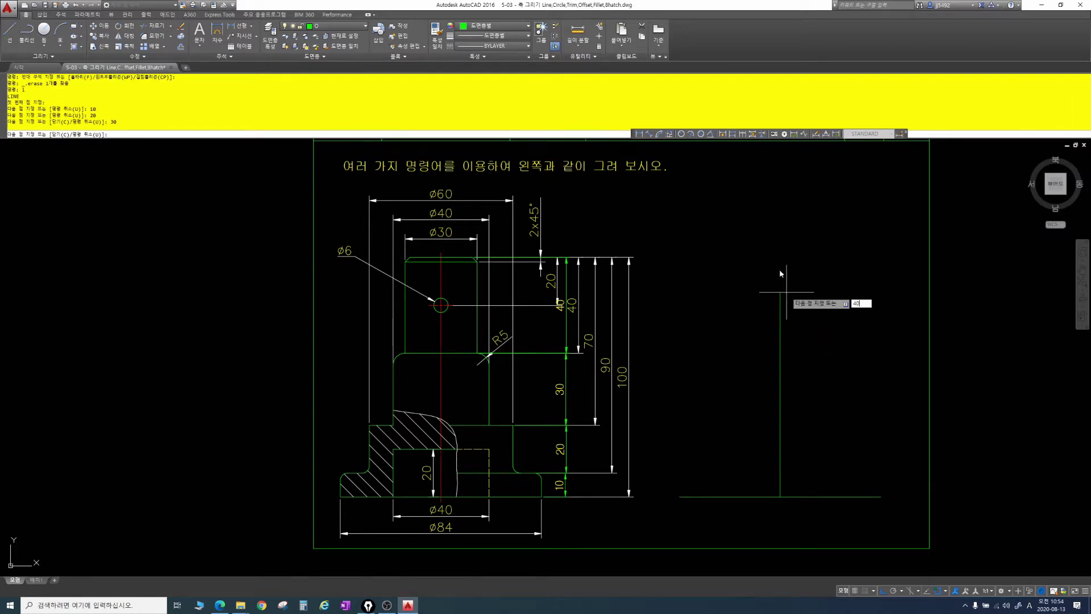
key("Return")
key("Escape")
key("Escape")
key("Escape")
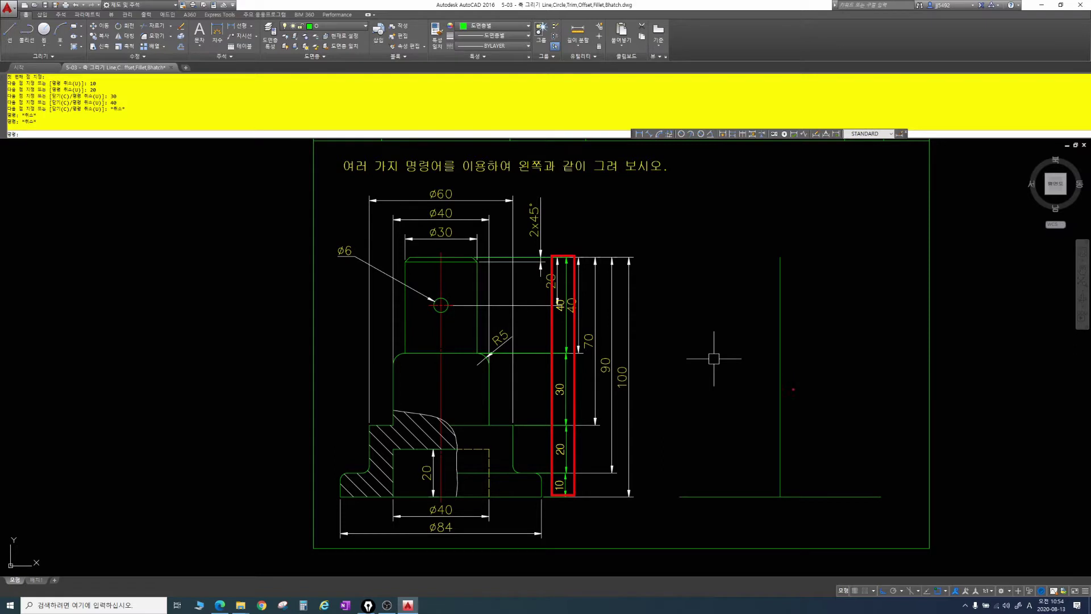
left_click(781, 477)
left_click(780, 444)
left_click(780, 389)
left_click(780, 330)
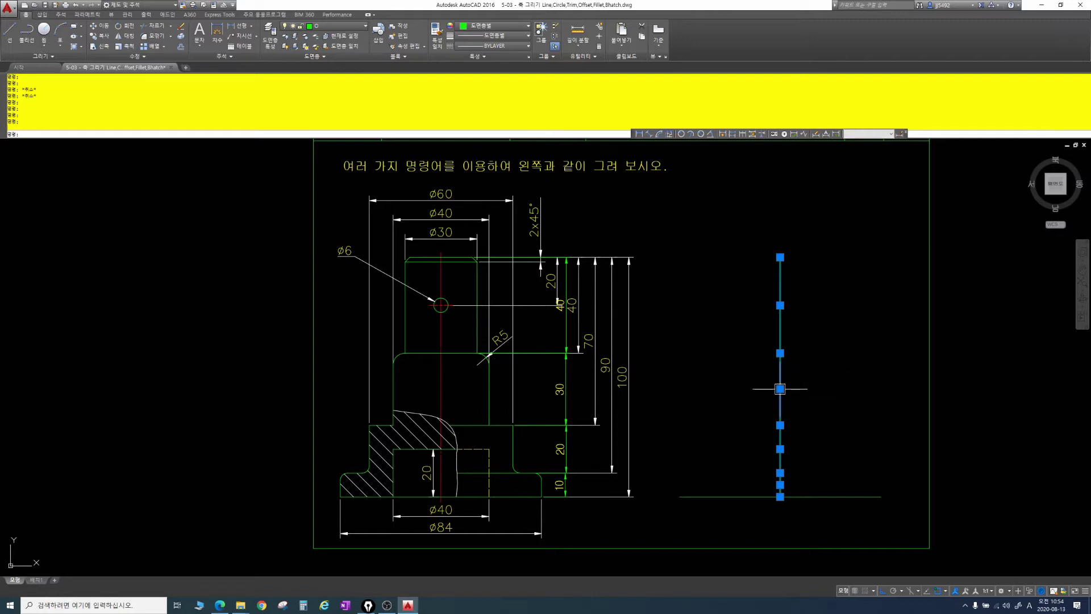
key("Escape")
key("Escape")
Offset the uppermost 40-long centre segment by 15 to both sides
middle_click_drag(745, 352, 693, 347)
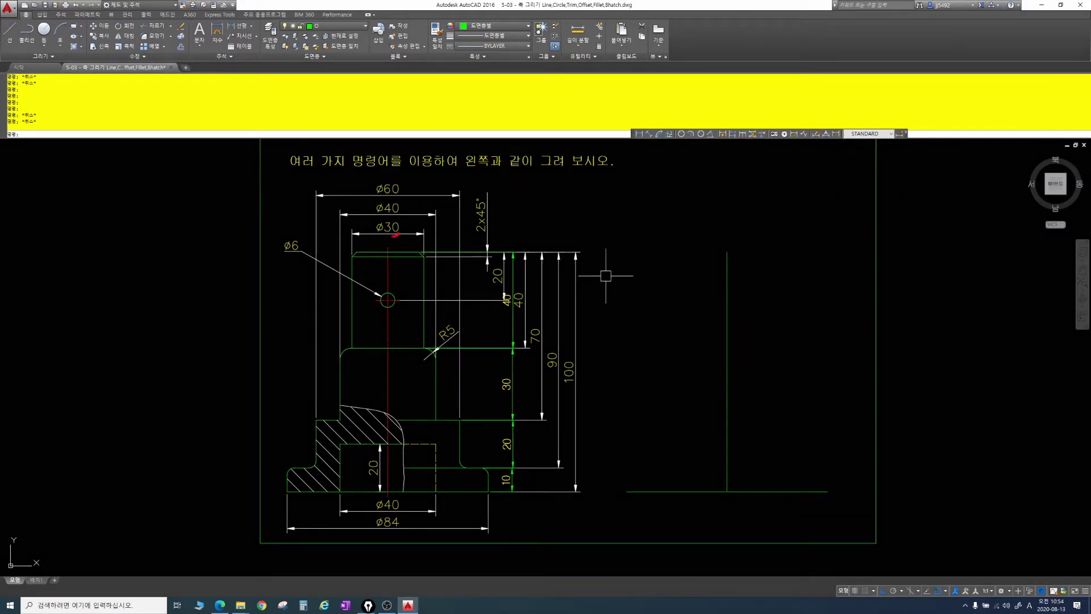
key("Escape")
type("o")
key("Return")
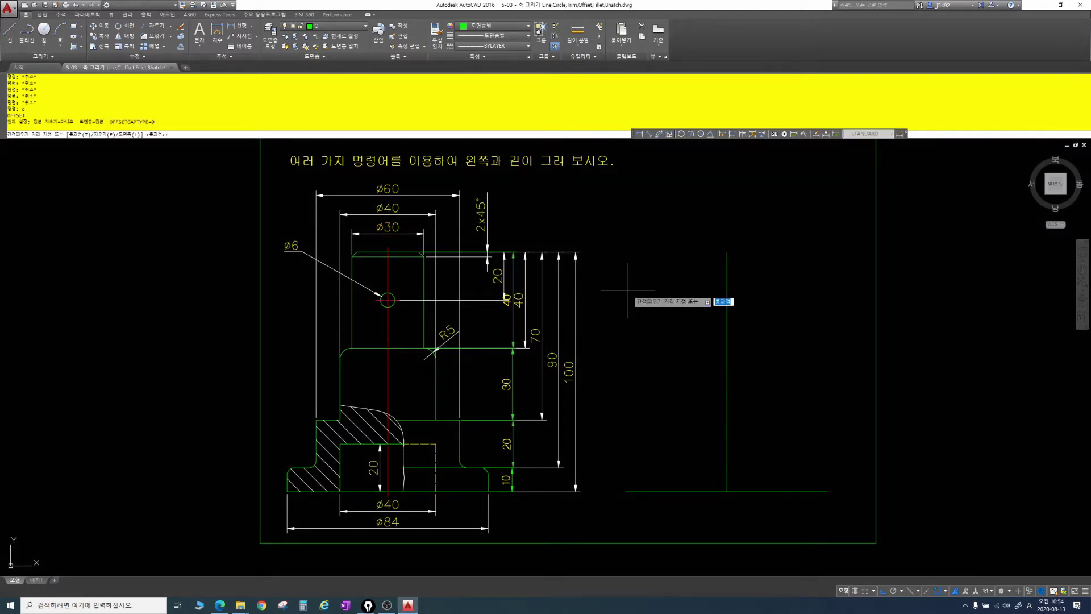
type("15")
key("Return")
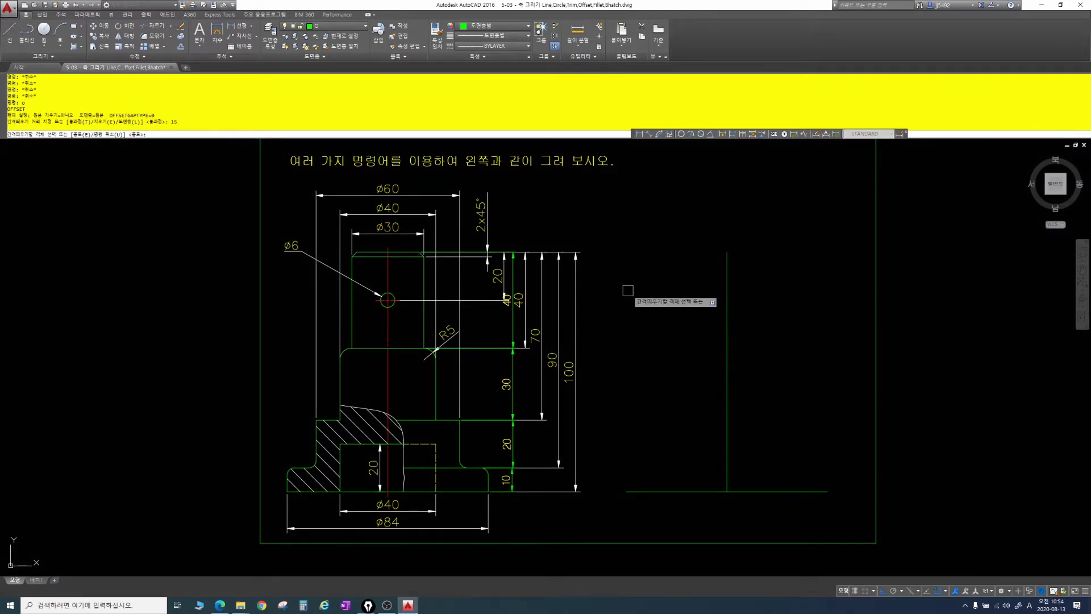
left_click(727, 275)
left_click(708, 284)
left_click(727, 285)
left_click(750, 284)
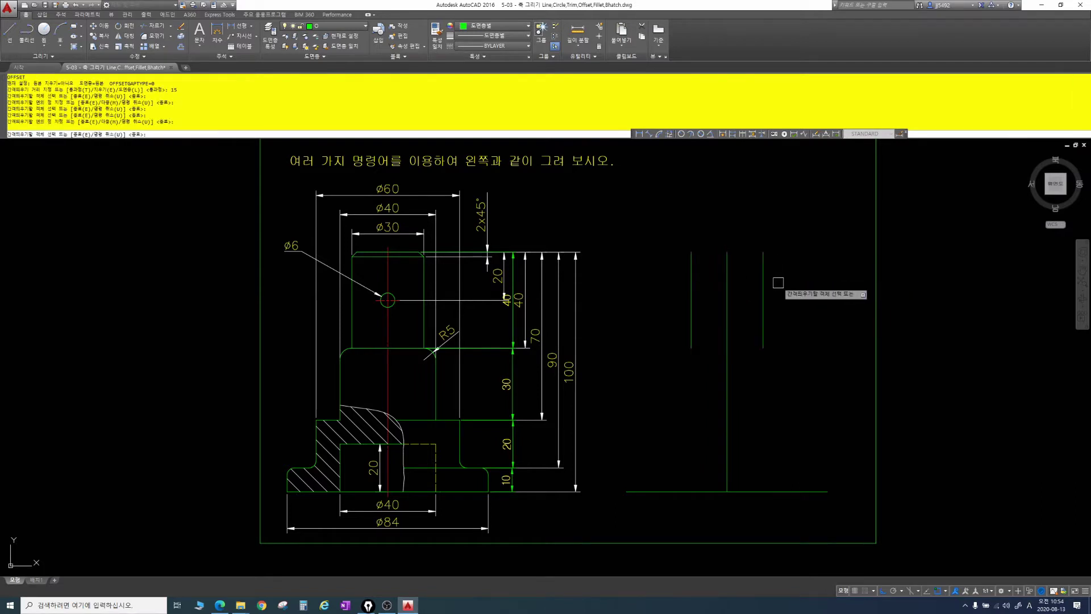
key("Escape")
key("Escape")
Place a linear dimension between the upper ends of the two offset lines, and erase that dimension
left_click(639, 133)
left_click(691, 253)
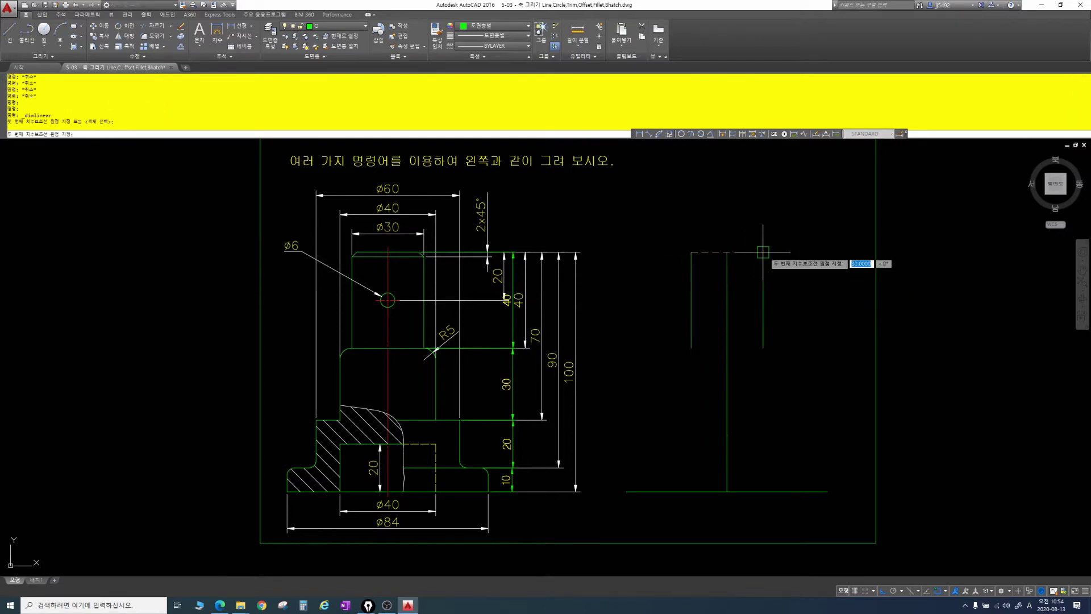
left_click(763, 252)
left_click(754, 232)
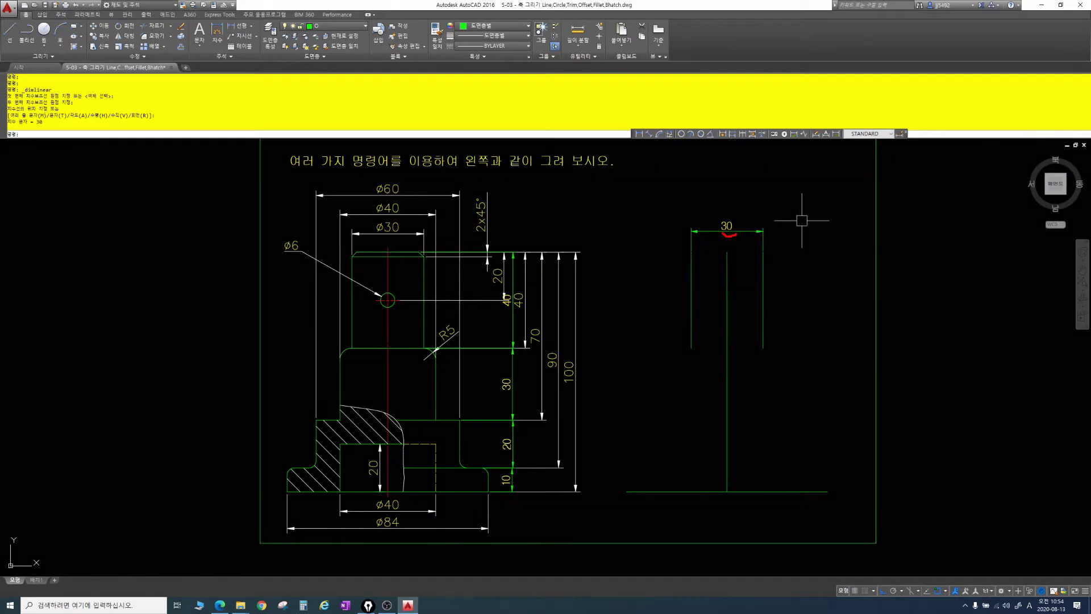
key("Escape")
left_click(730, 227)
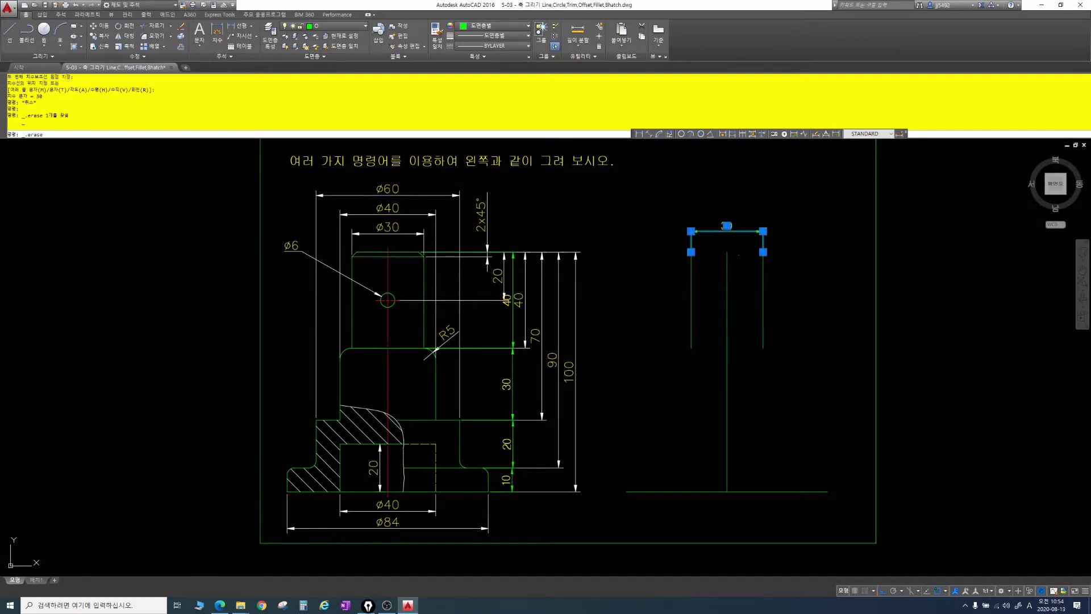
key("Delete")
key("Escape")
key("Escape")
key("Escape")
Offset the 30-long centre segment by 20 to both sides
type("o")
key("Return")
type("20")
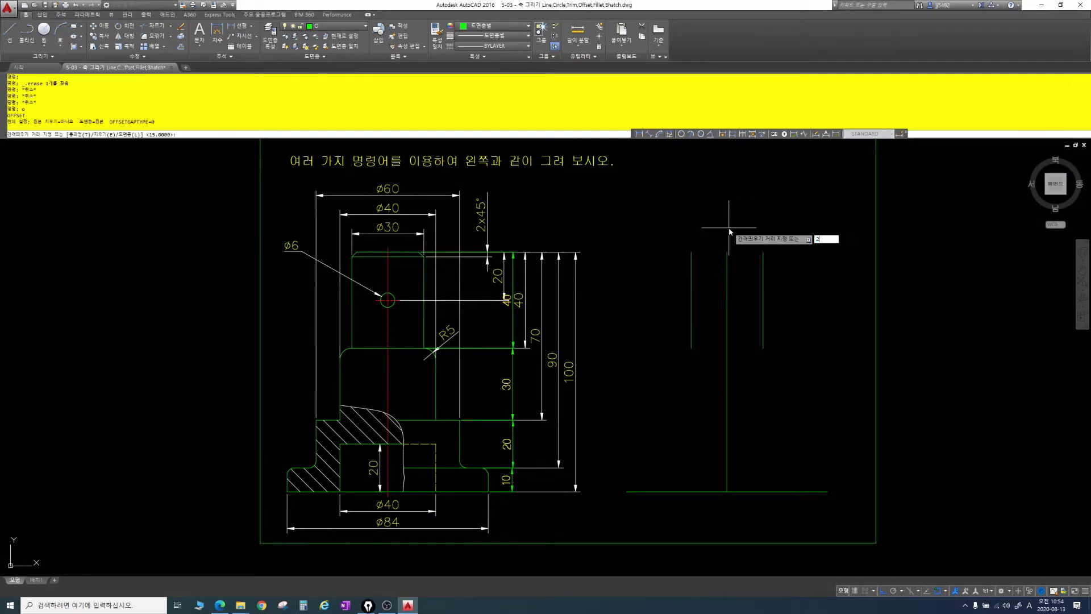
key("Return")
left_click(728, 366)
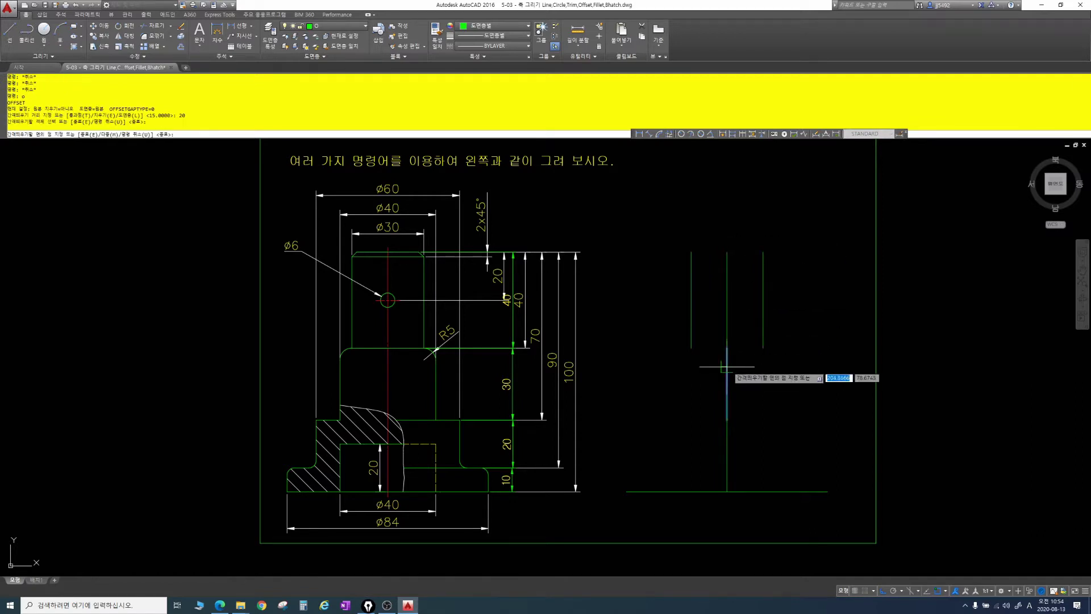
left_click(701, 370)
left_click(727, 369)
left_click(750, 372)
key("Escape")
key("Escape")
key("Escape")
key("Escape")
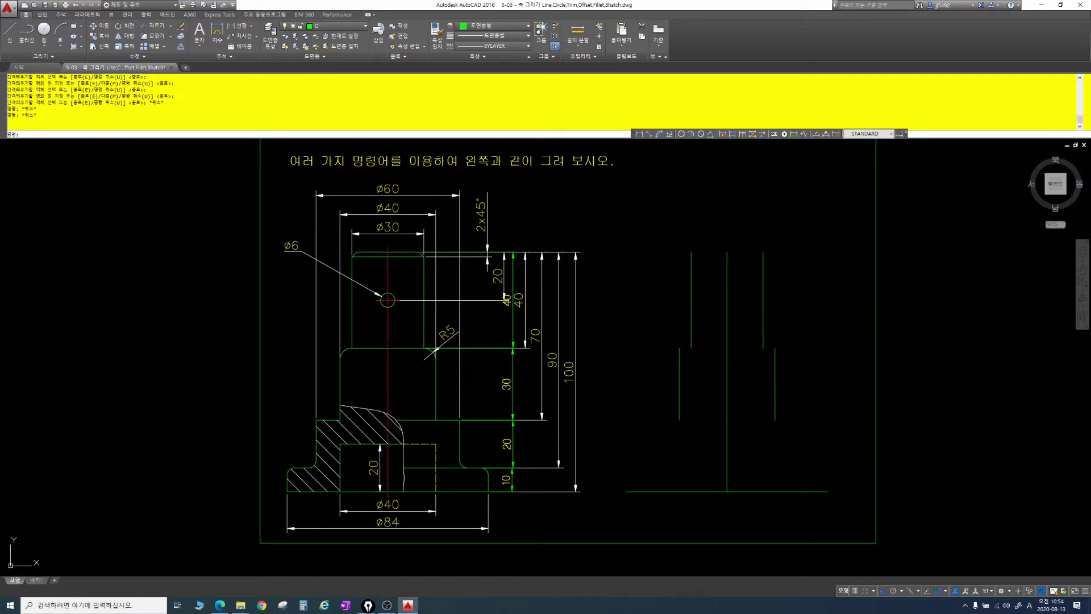
Offset the 20-long centre segment by 30 to both sides
type("o")
key("Return")
type("30")
key("Return")
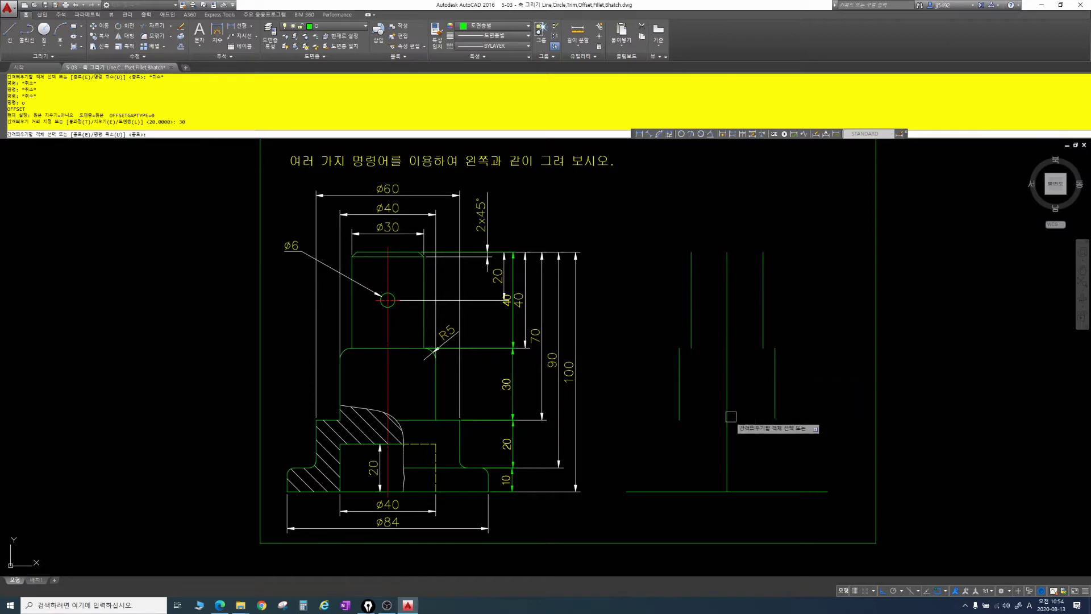
left_click(726, 445)
left_click(699, 446)
left_click(787, 439)
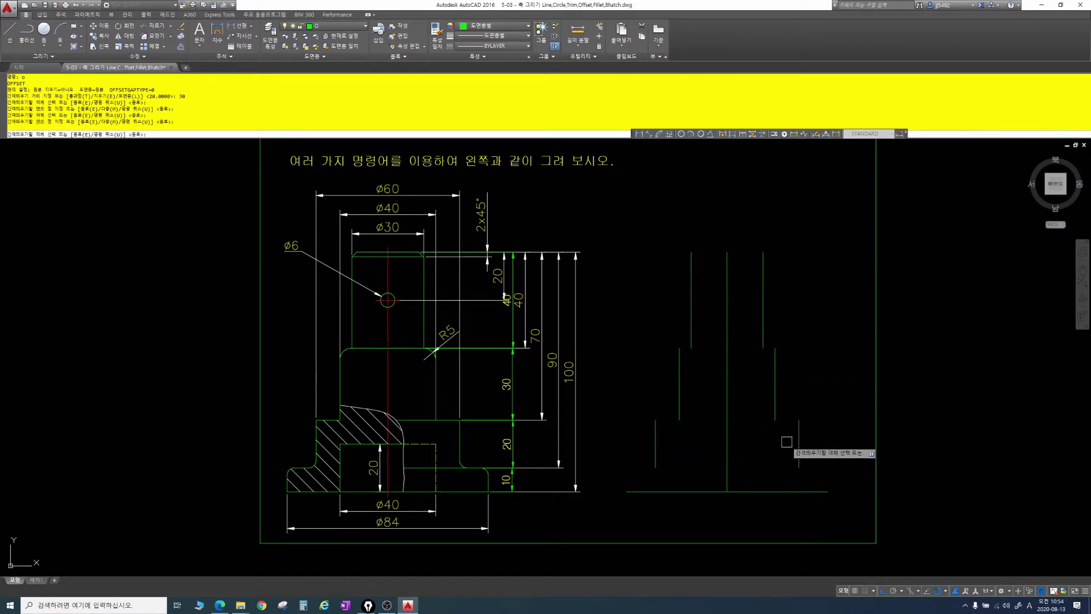
key("Escape")
key("Escape")
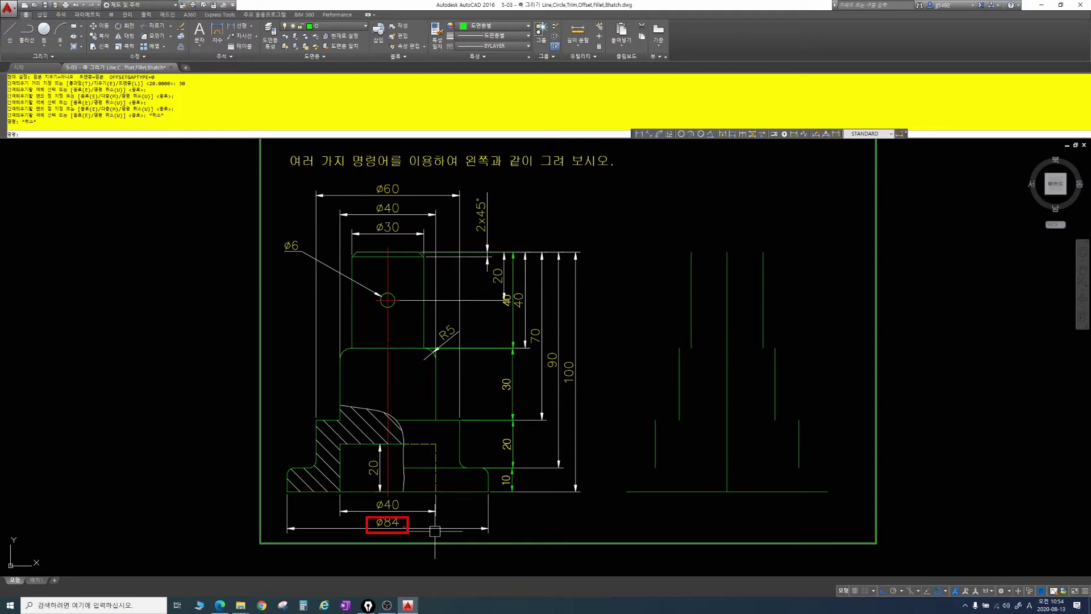
key("Escape")
key("Escape")
Offset the lowest 10-long centre segment by 42 to both ends of the base line
type("o")
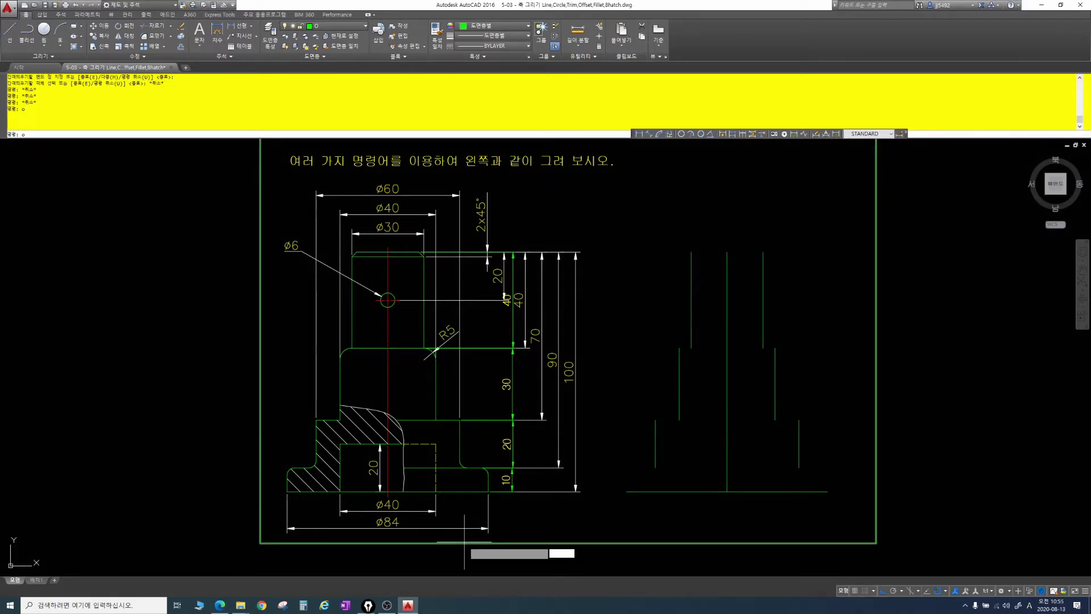
key("Return")
type("42")
key("Return")
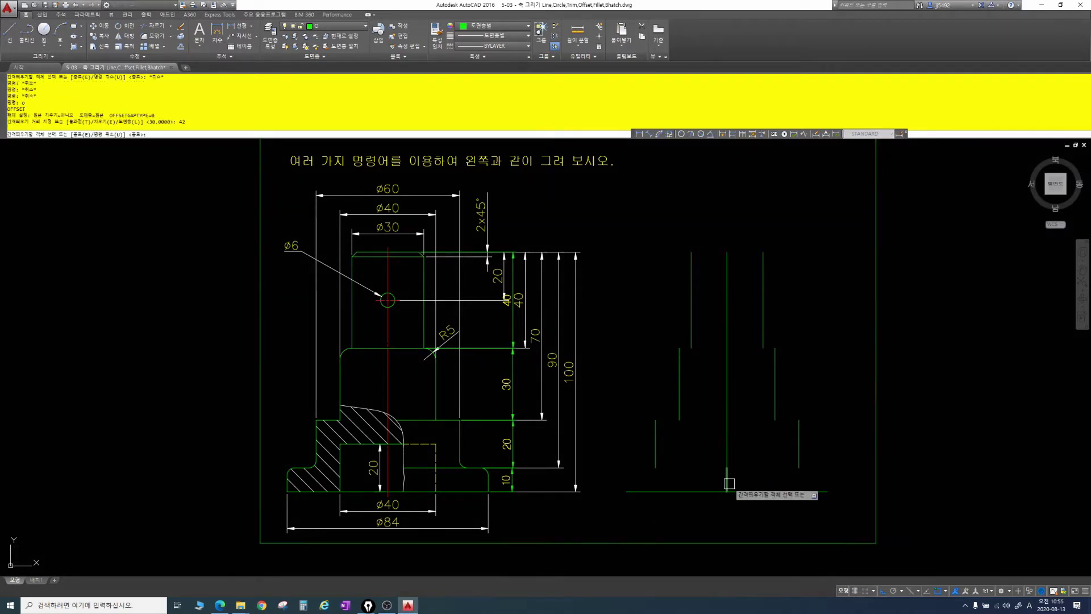
left_click(728, 477)
left_click(715, 484)
left_click(727, 482)
left_click(785, 483)
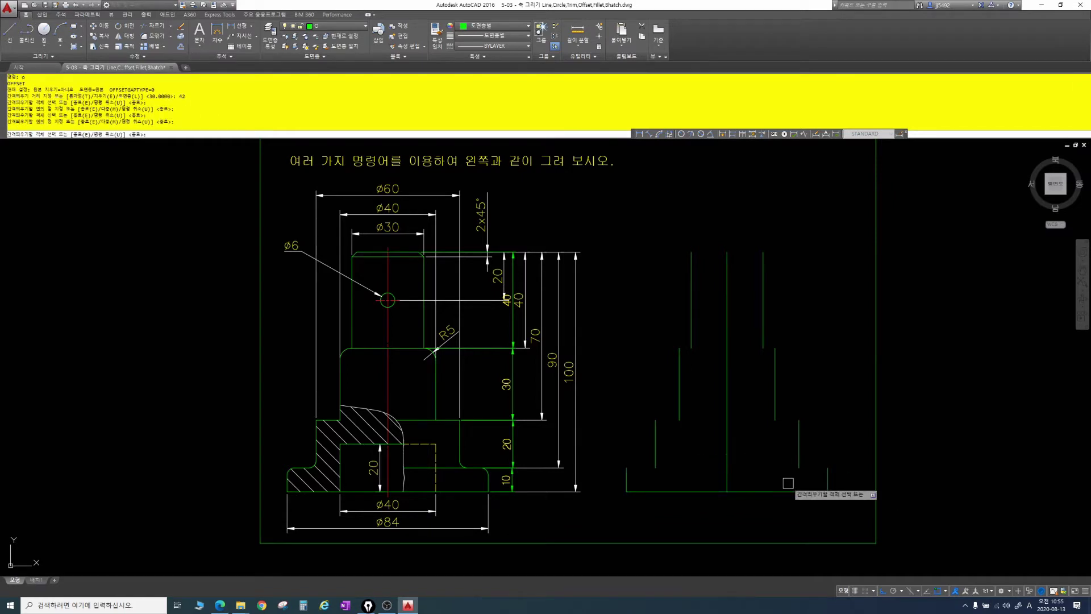
key("Escape")
key("Escape")
key("Escape")
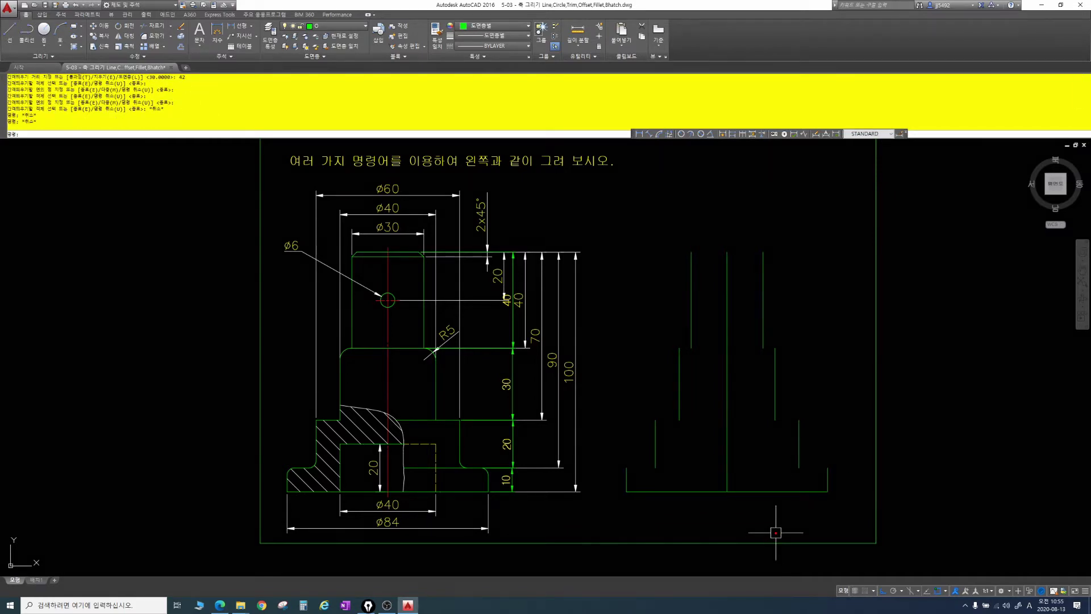
mouse_move(625, 466)
left_mouse_down()
mouse_move(809, 449)
mouse_move(845, 472)
mouse_move(834, 466)
left_mouse_up()
mouse_move(646, 421)
left_mouse_down()
mouse_move(804, 410)
mouse_move(815, 422)
left_mouse_up()
key("Escape")
key("Escape")
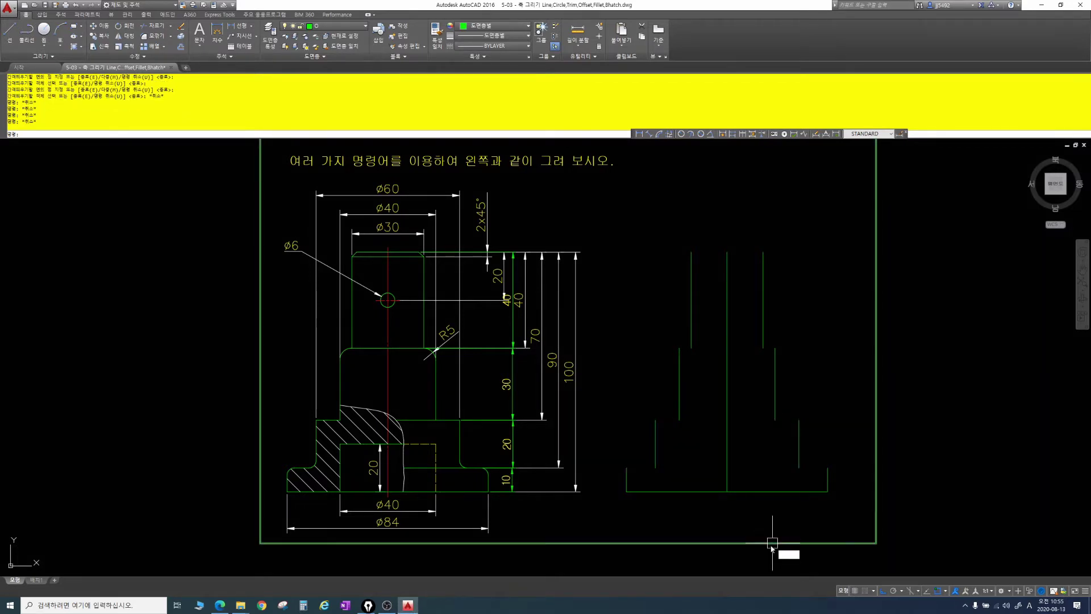
Draw a horizontal line joining the upper ends of the two outermost short verticals to close the base flange
type("l")
key("Return")
left_click(627, 467)
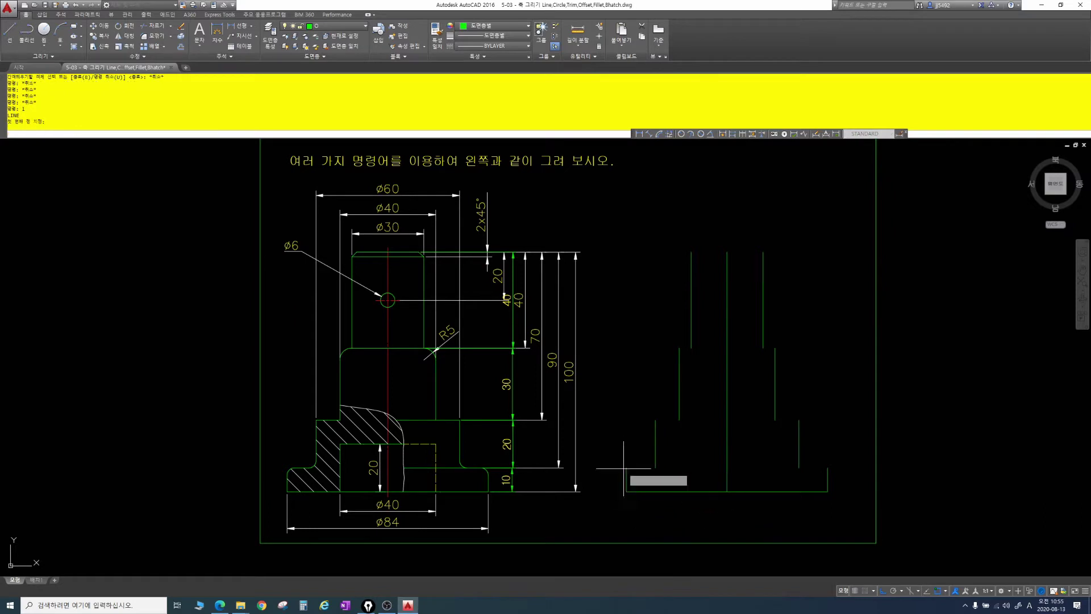
left_click(828, 468)
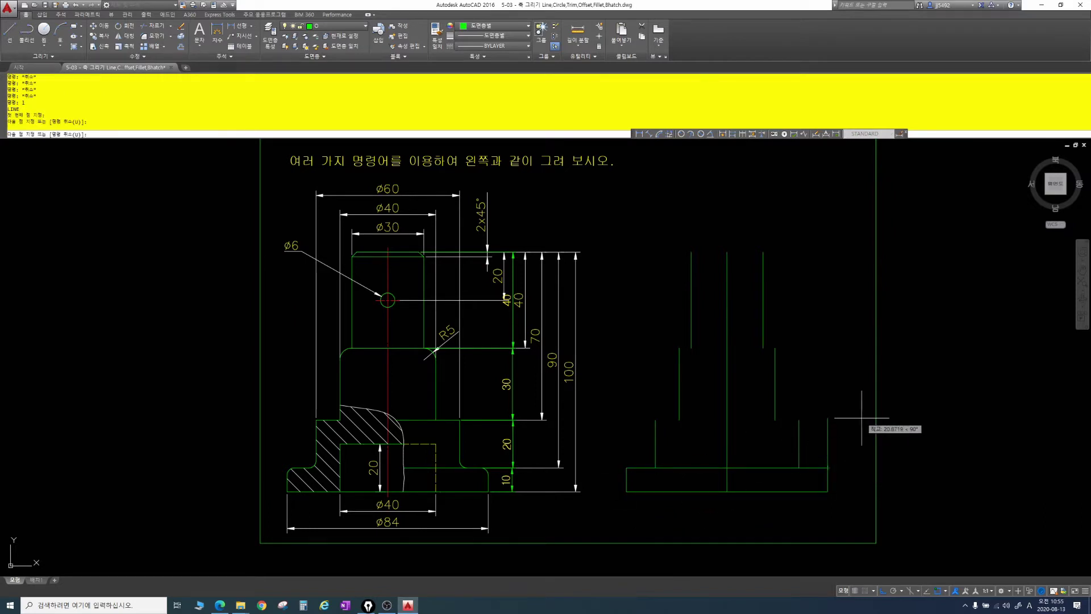
key("Return")
Draw horizontal lines joining the upper ends of the paired verticals on the three shaft sections above the base flange
key("Return")
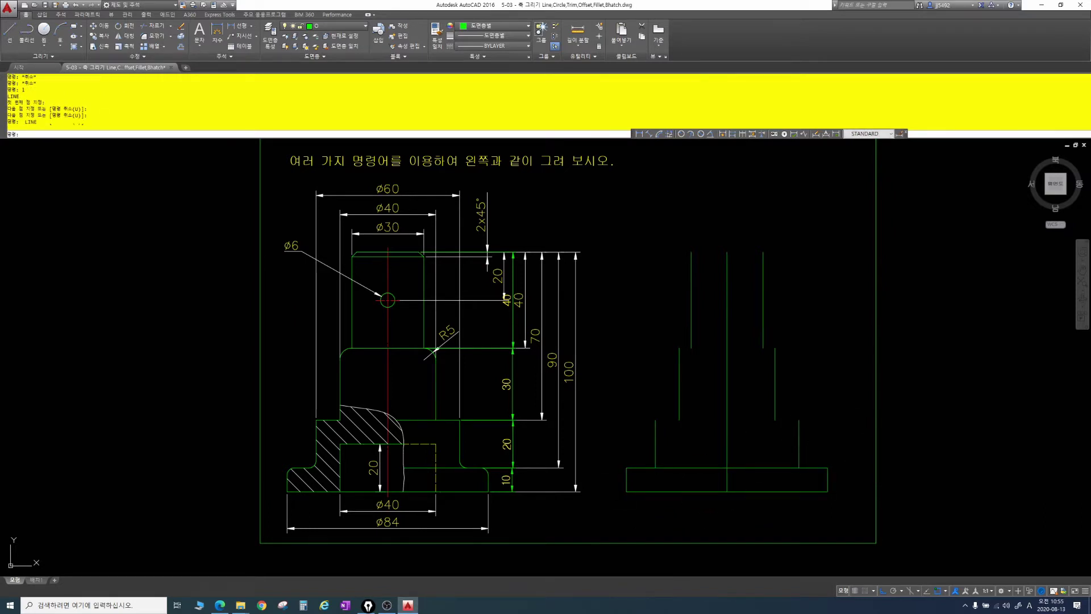
left_click(798, 420)
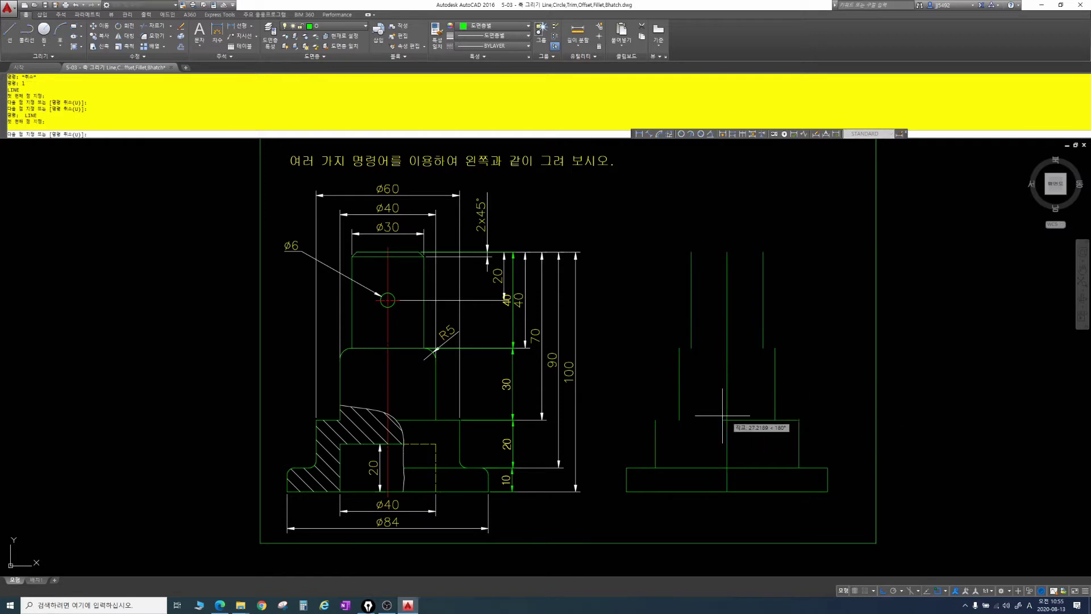
left_click(655, 420)
key("Return")
key("Return")
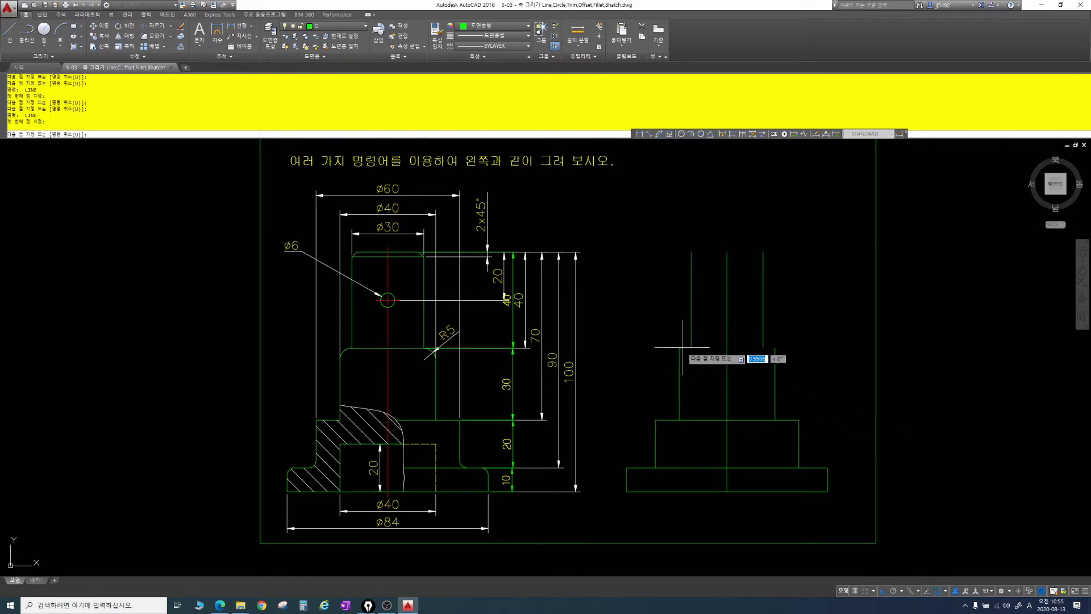
left_click(680, 348)
left_click(774, 348)
key("Return")
key("Return")
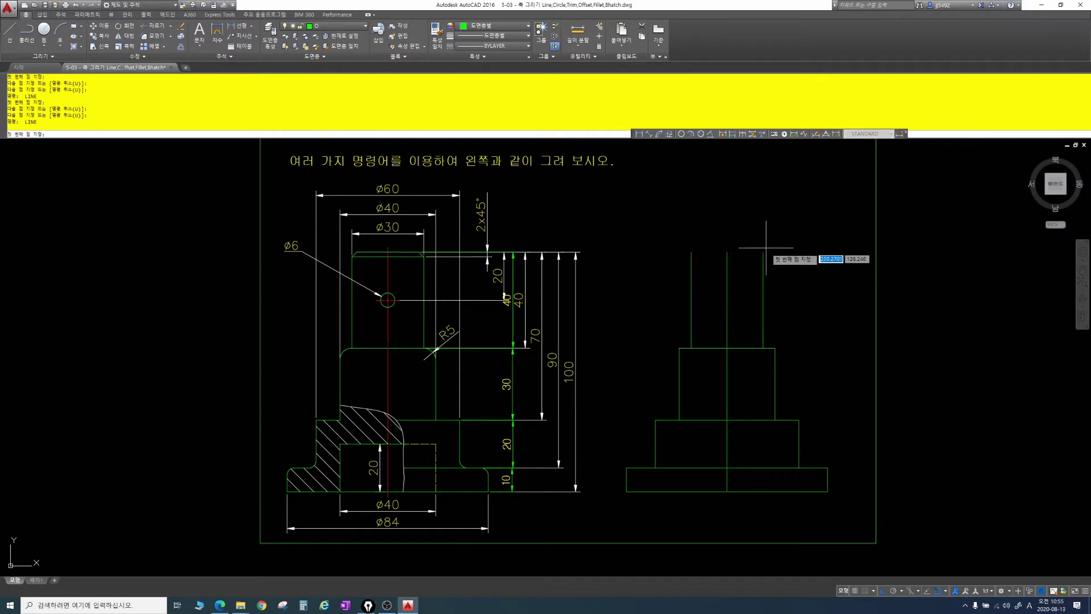
left_click(763, 251)
left_click(705, 250)
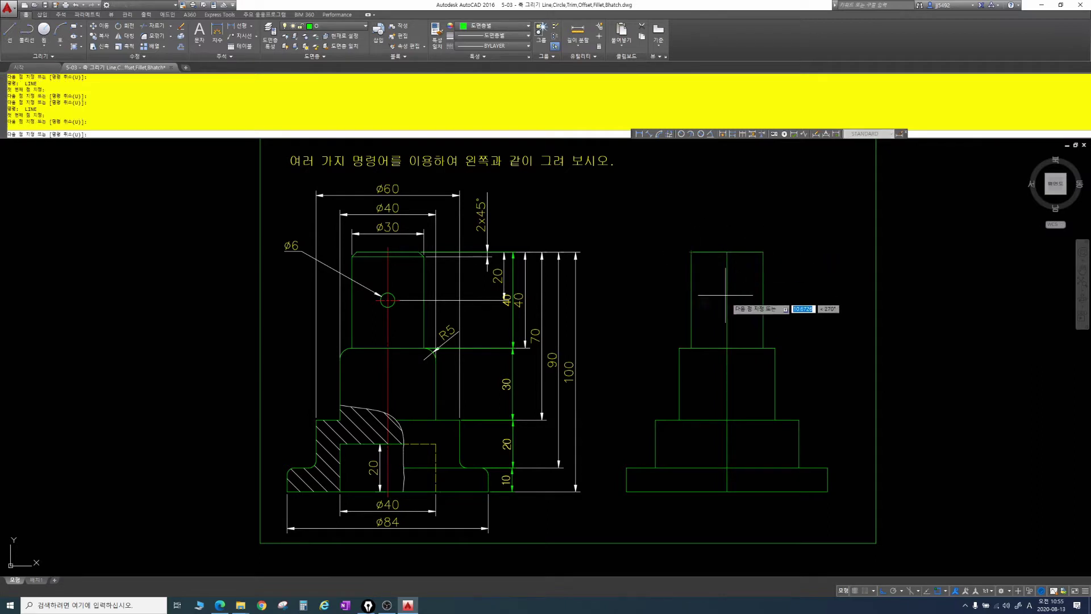
key("Escape")
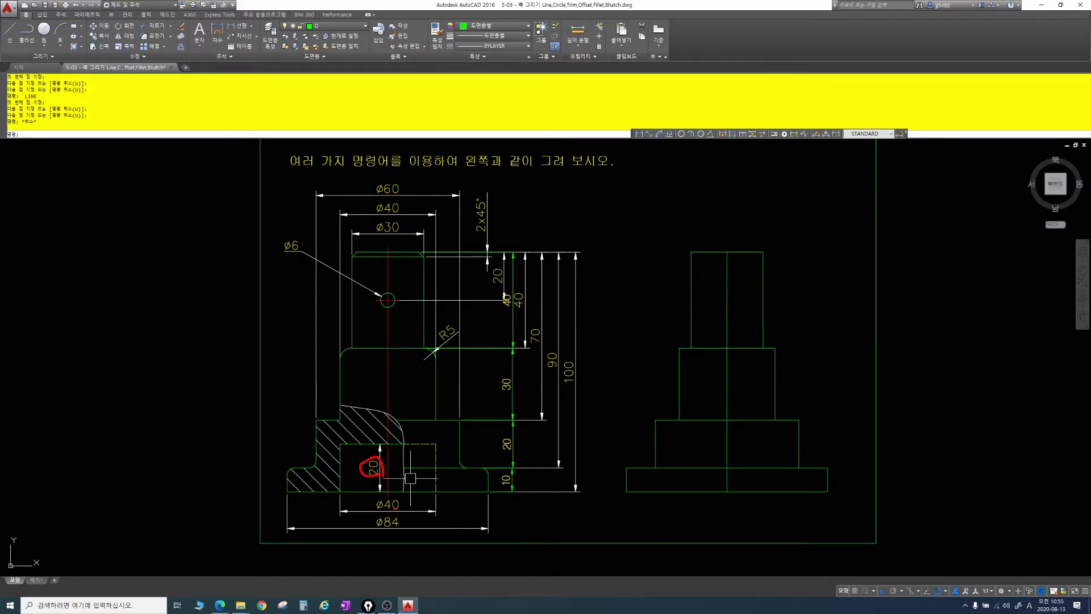
Offset the base line of the flange upward by 20 to mark the top of the bore
key("Escape")
key("Escape")
key("Escape")
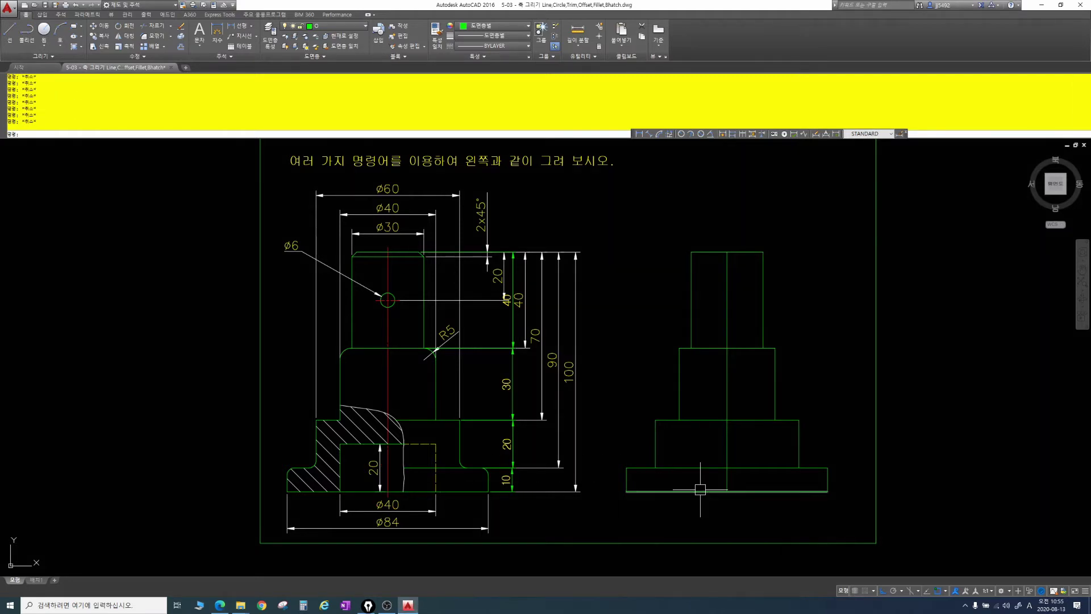
type("o")
key("Return")
type("20")
key("Return")
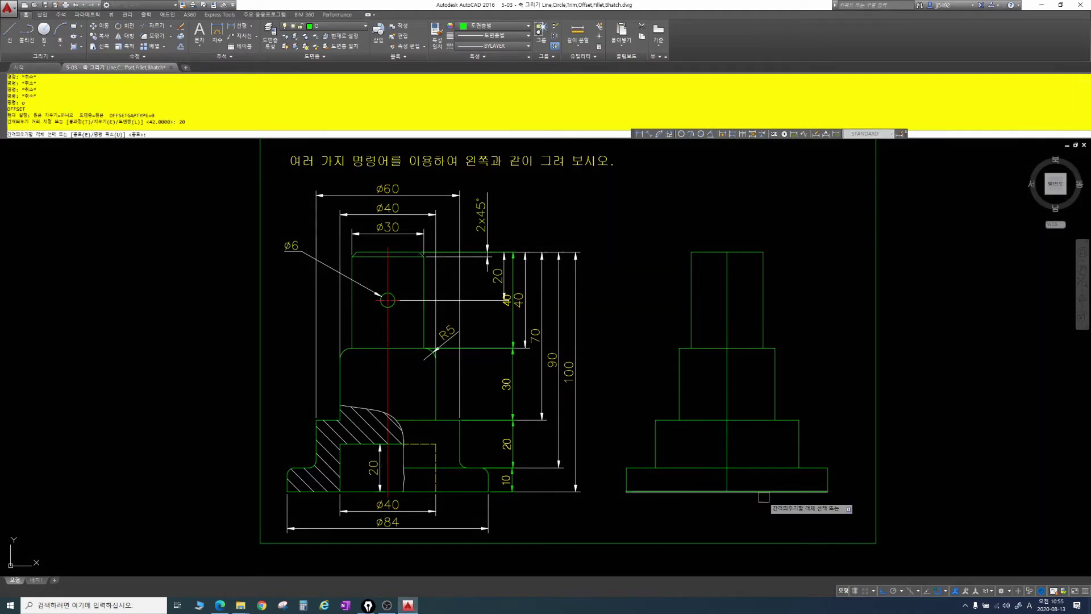
left_click(795, 491)
left_click(785, 472)
key("Escape")
key("Escape")
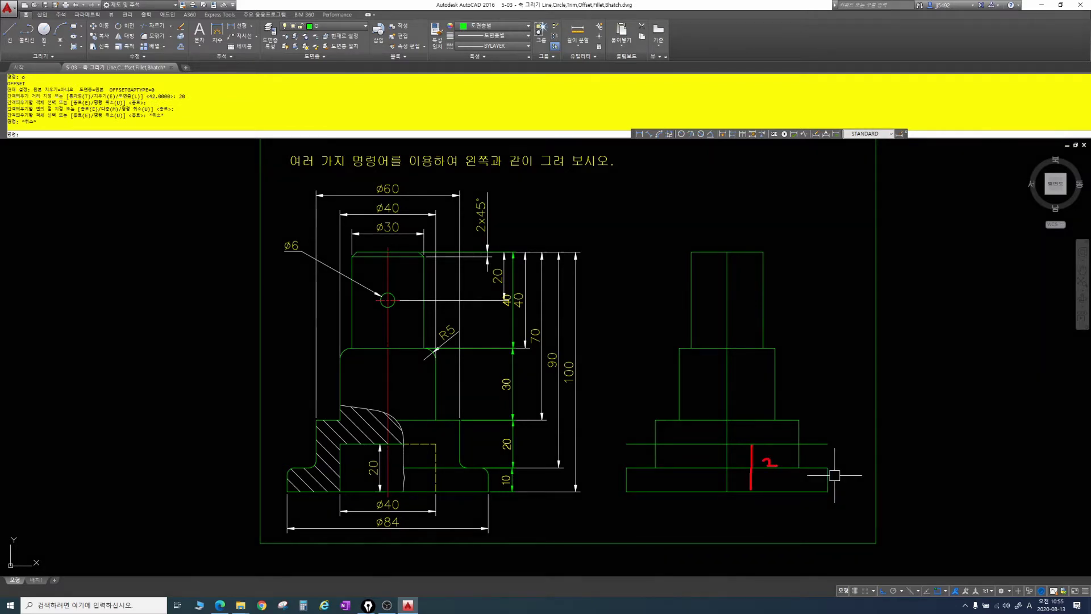
key("Escape")
key("Escape")
key("Escape")
key("Escape")
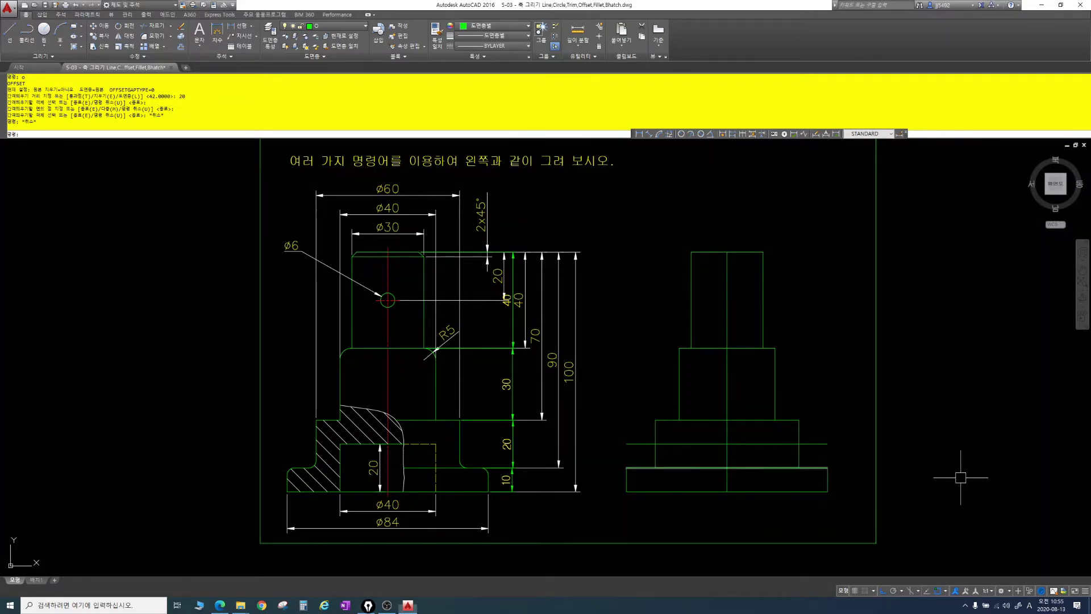
Offset the lowest centre segment by 20 to both sides for the walls of the bore
scroll(739, 472, "up", 2)
type("o")
key("Return")
type("20")
key("Return")
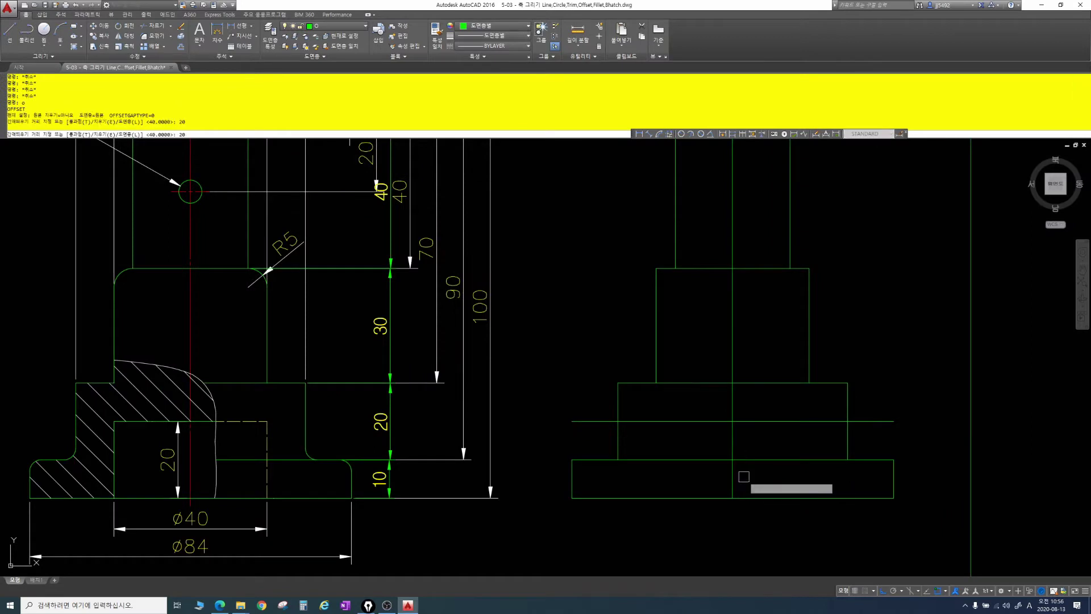
left_click(733, 477)
left_click(698, 477)
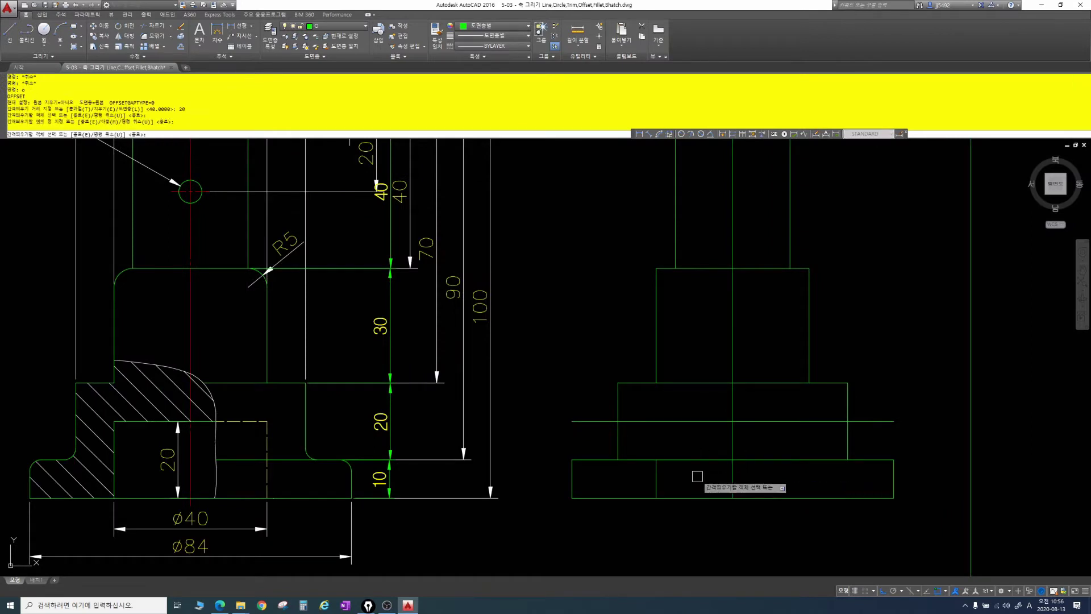
left_click(732, 472)
left_click(792, 483)
key("Escape")
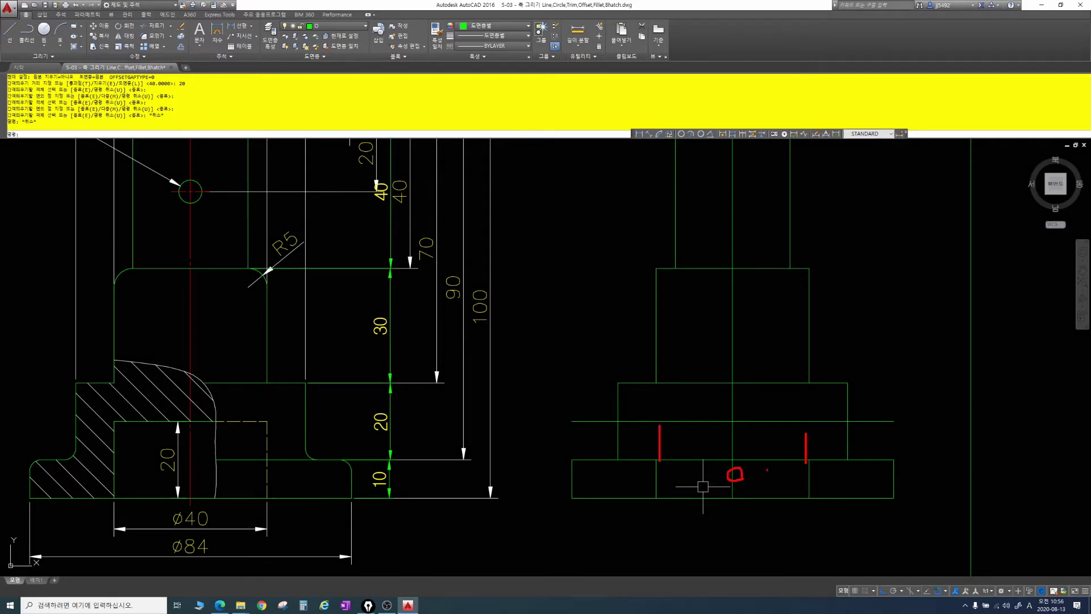
key("Escape")
key("Escape")
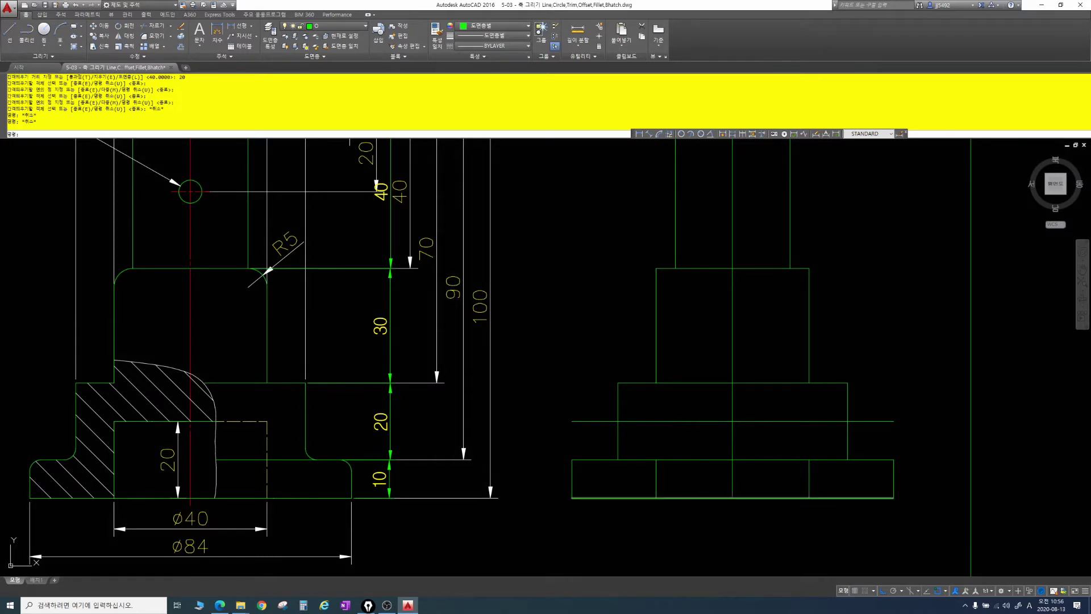
Stretch the upper ends of both bore wall lines up to the horizontal line marking the top of the bore
left_click(809, 482)
left_click(810, 460)
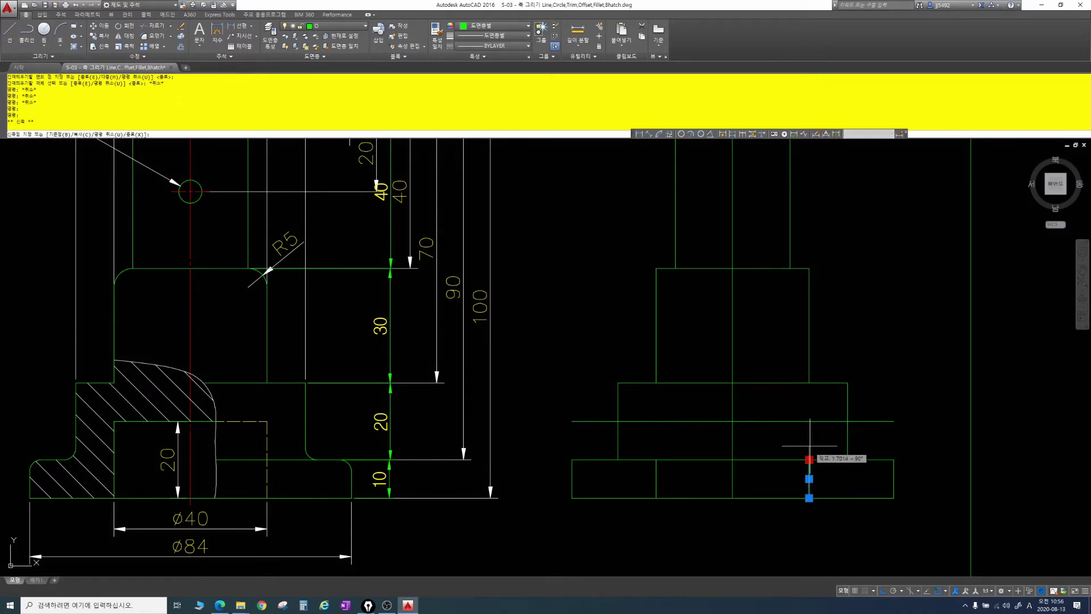
left_click(809, 421)
key("Escape")
left_click(656, 479)
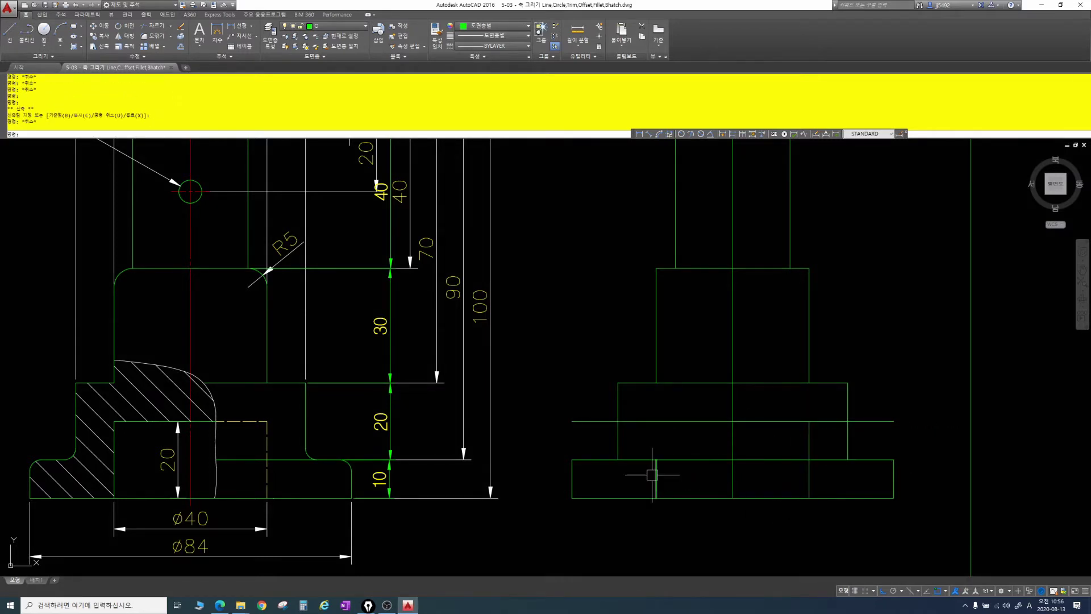
left_click(656, 459)
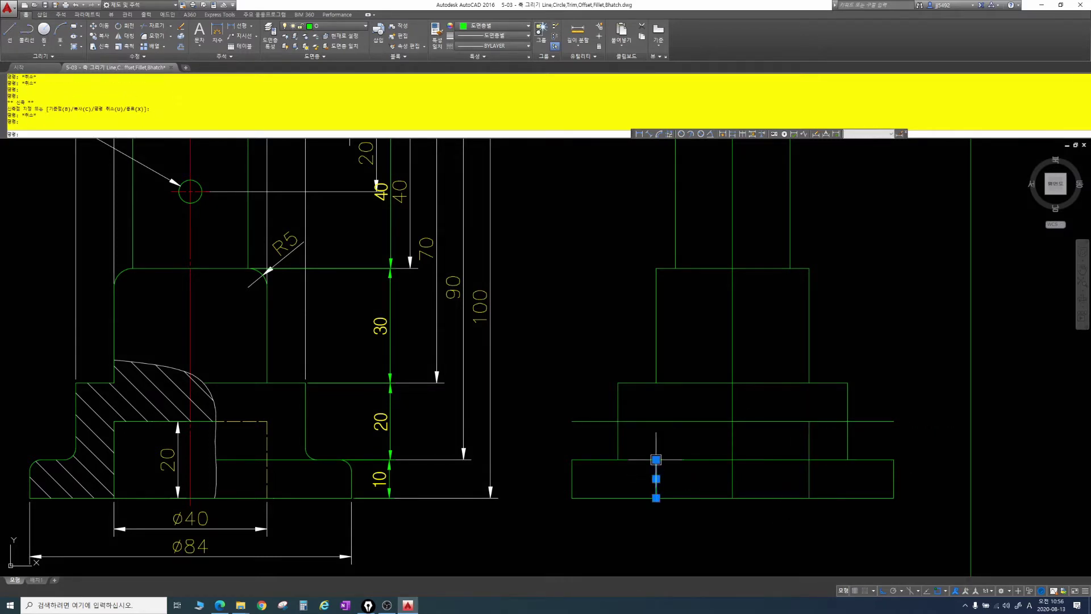
left_click(657, 421)
key("Escape")
key("Escape")
Trim the bore's top line outside its two walls and delete the leftover end pieces beyond the shaft outline
type("tr")
key("Return")
key("Return")
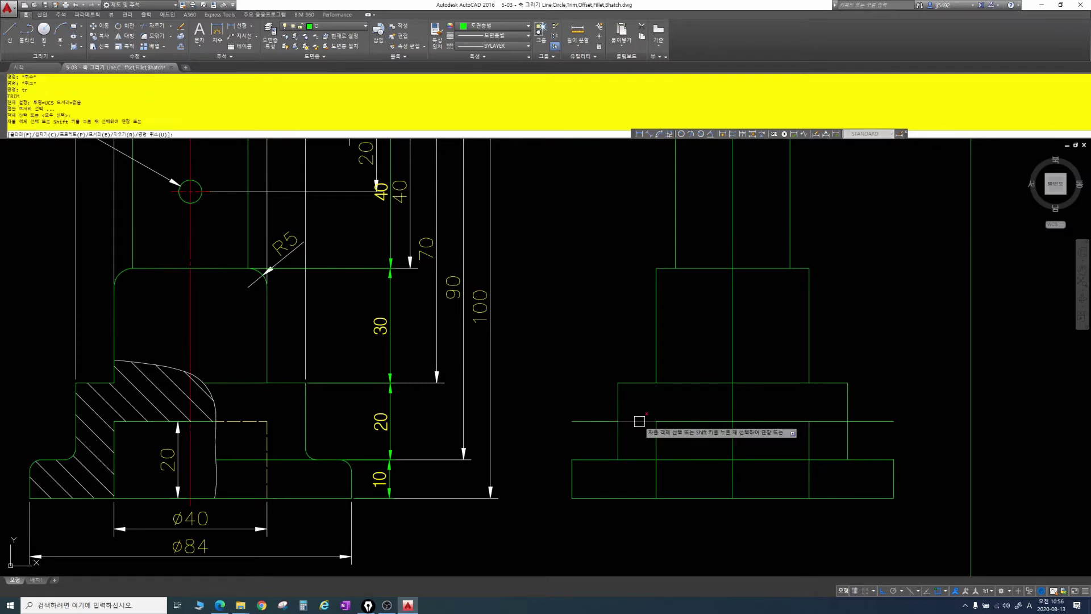
left_click(638, 422)
left_click(827, 421)
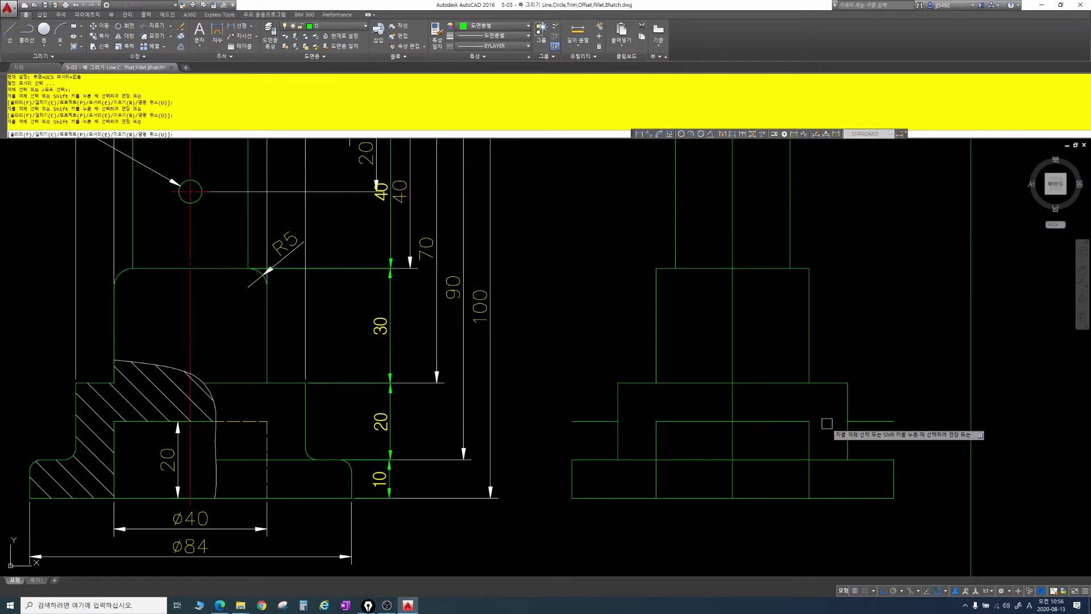
key("Return")
left_click(875, 421)
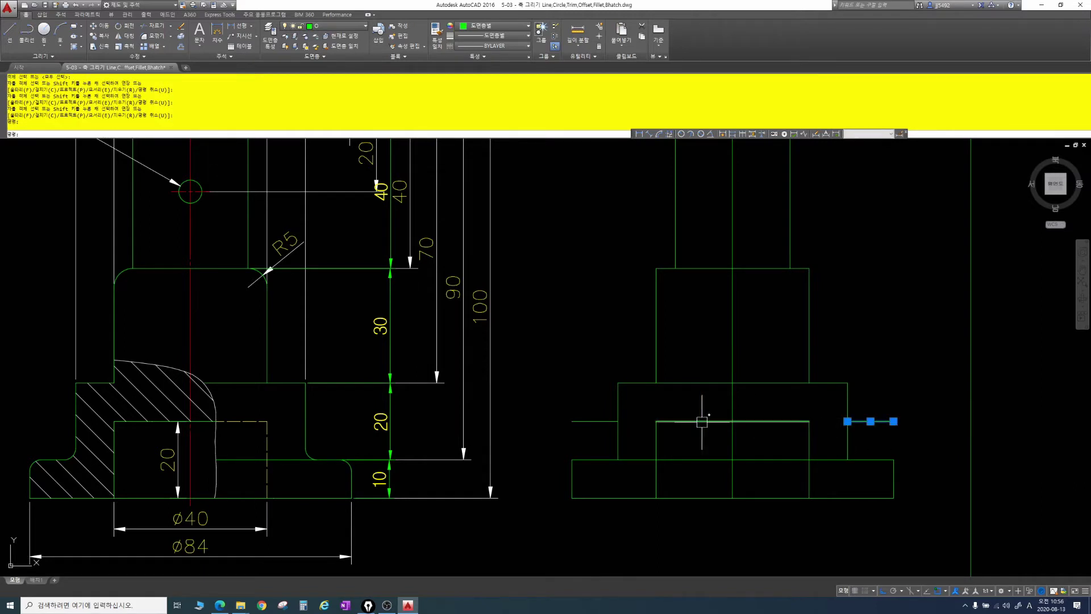
left_click(591, 421)
key("Delete")
scroll(710, 432, "down", 3)
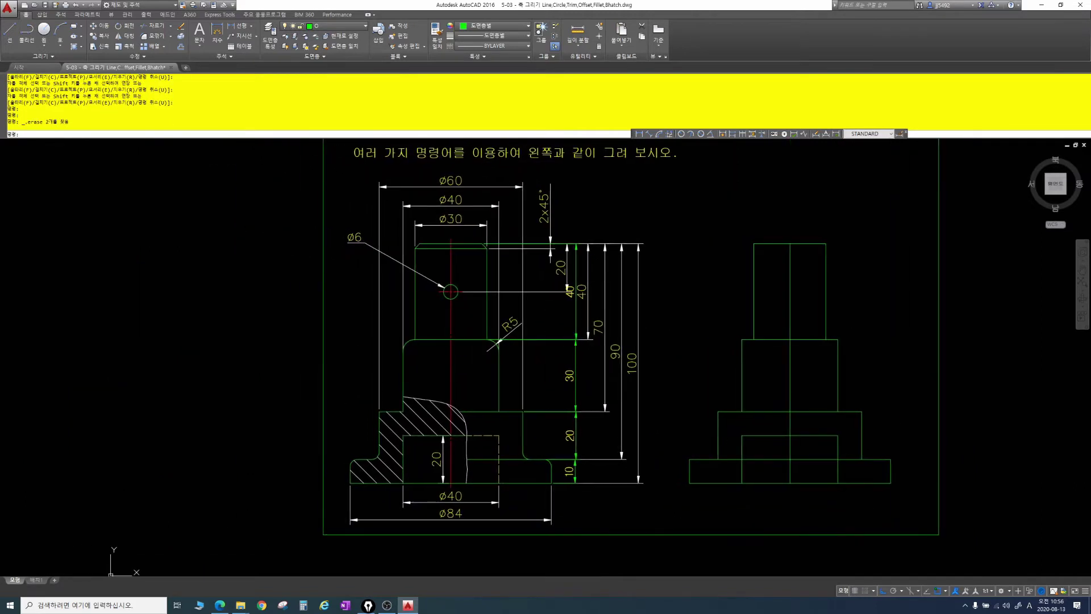
scroll(663, 423, "up", 1)
key("Escape")
key("Escape")
key("Escape")
key("Escape")
key("Escape")
key("Escape")
key("Escape")
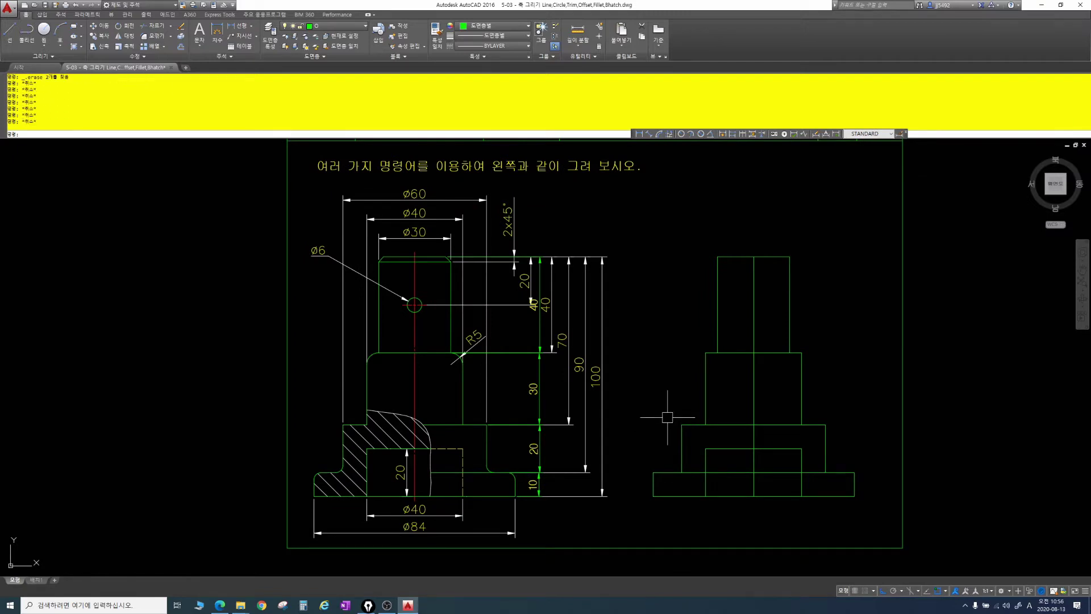
middle_click_drag(674, 302, 661, 312)
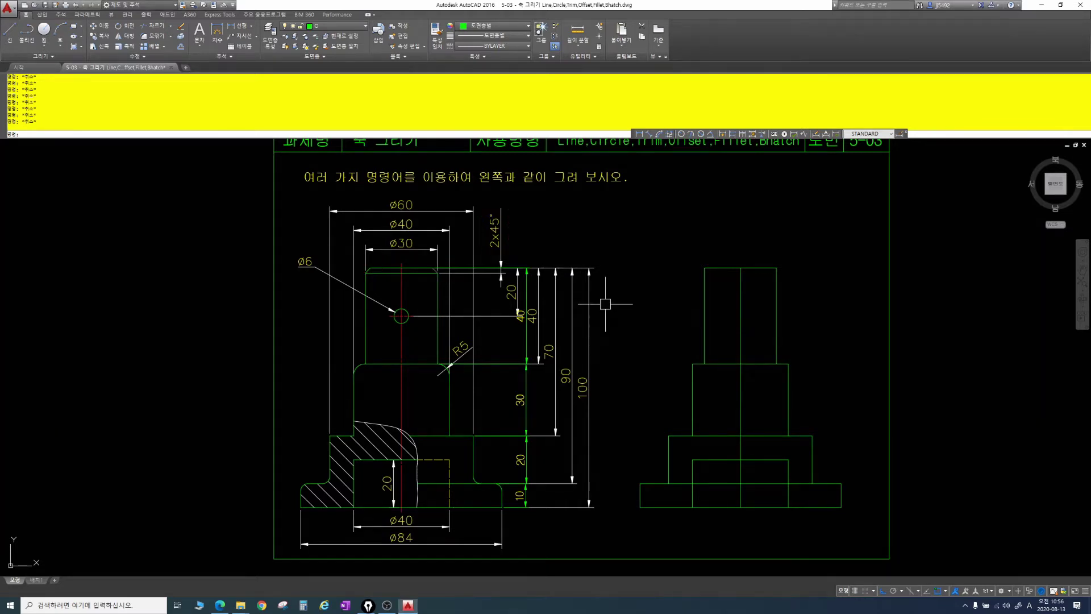
Chamfer the top left corner of the uppermost shaft section with both distances set to 2
scroll(682, 284, "up", 4)
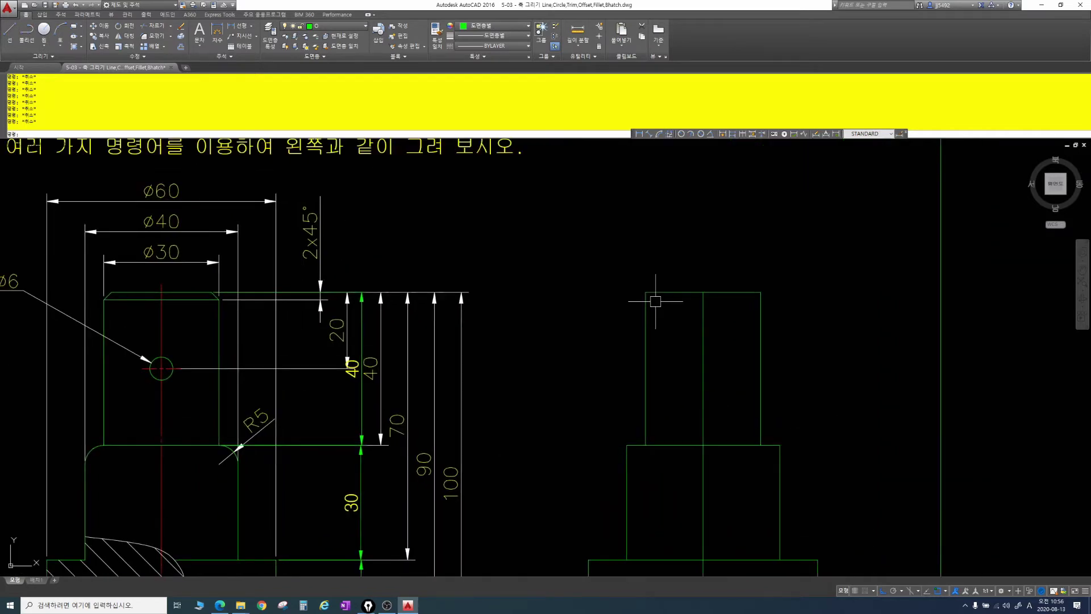
type("cha")
key("Return")
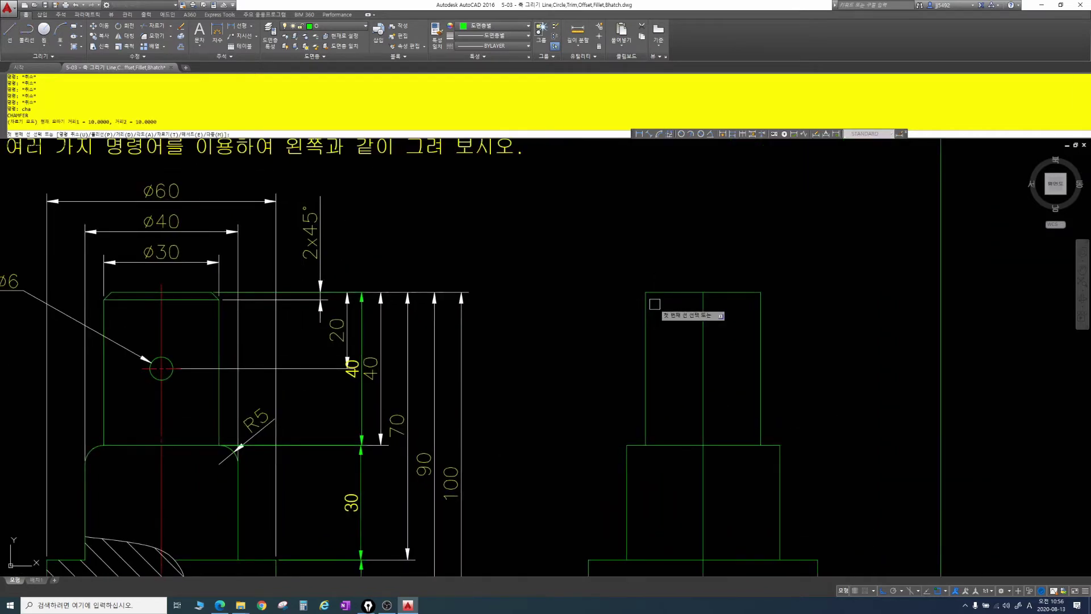
key("Return")
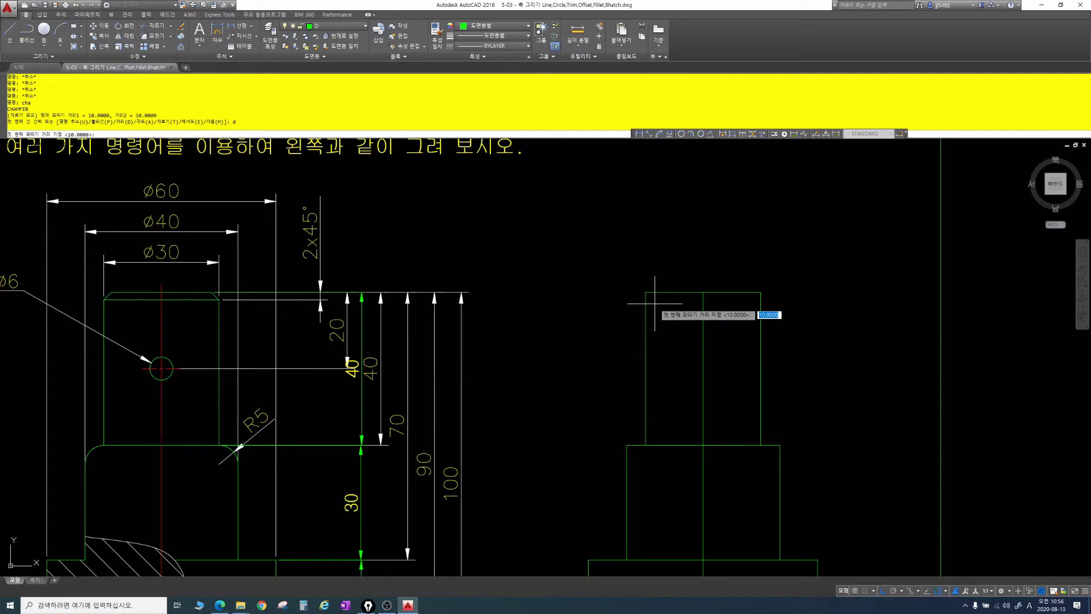
type("2")
key("Return")
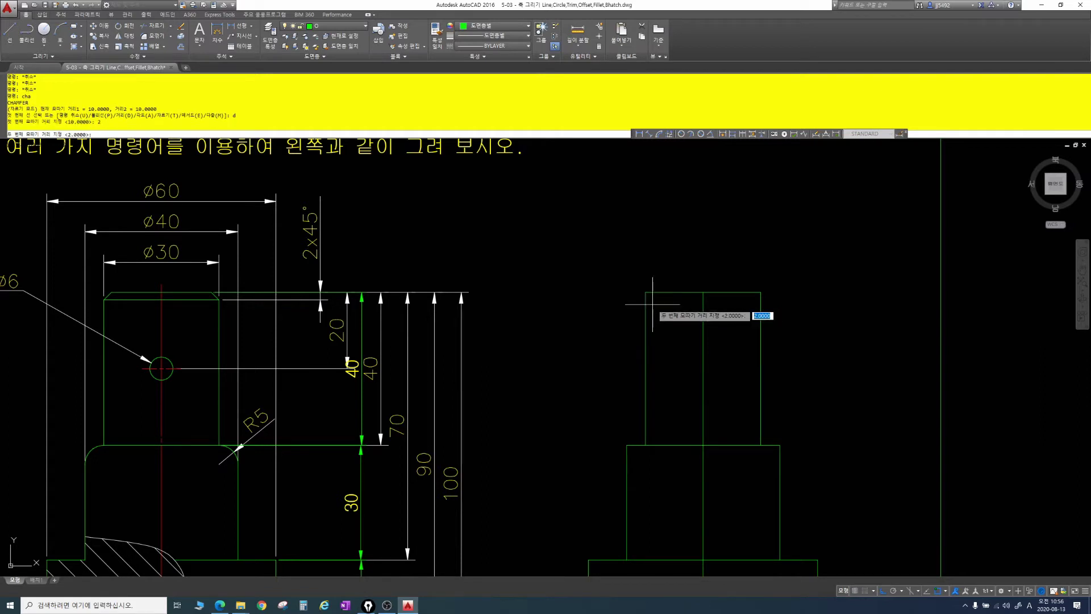
type("2")
key("Return")
left_click(646, 311)
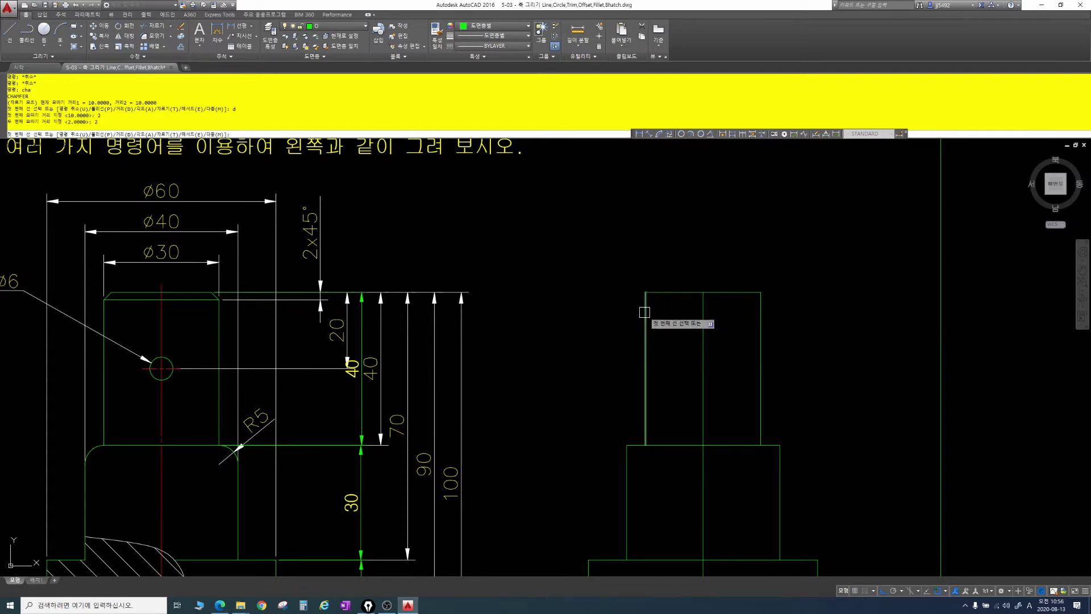
left_click(671, 292)
Apply the same chamfer to the top right corner of the uppermost shaft section
key("Return")
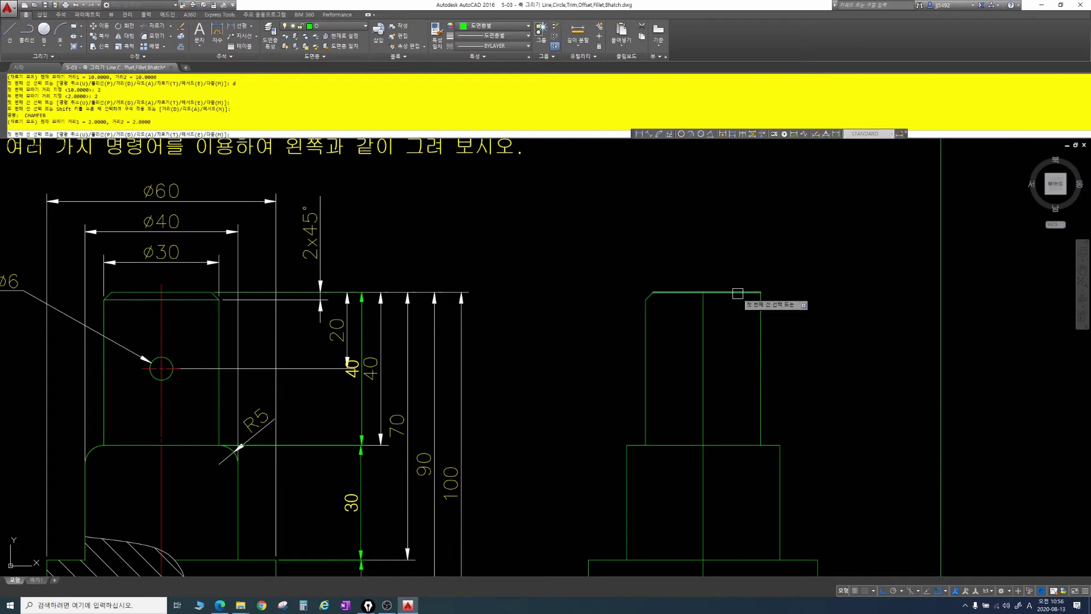
left_click(738, 293)
key("space")
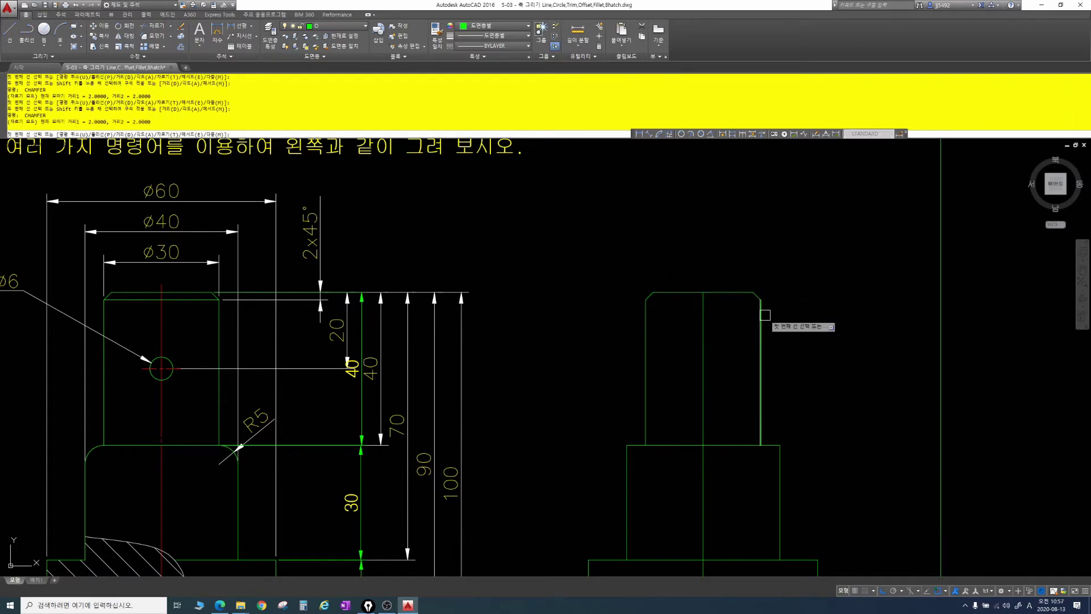
key("Escape")
key("Escape")
key("Escape")
middle_click_drag(775, 319, 795, 269)
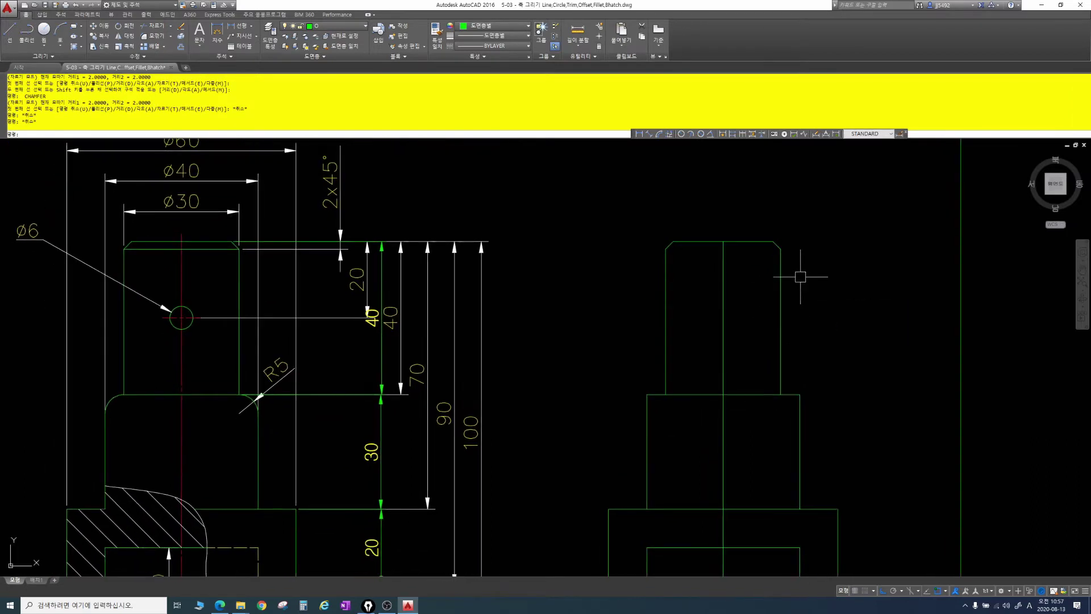
key("Escape")
key("Escape")
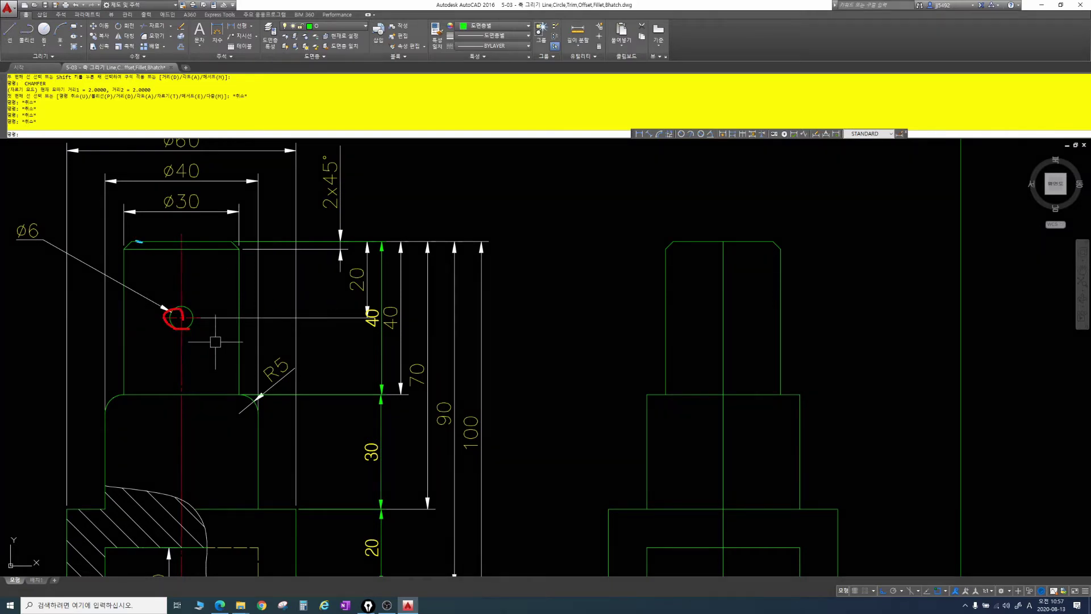
left_click_drag(137, 241, 221, 241)
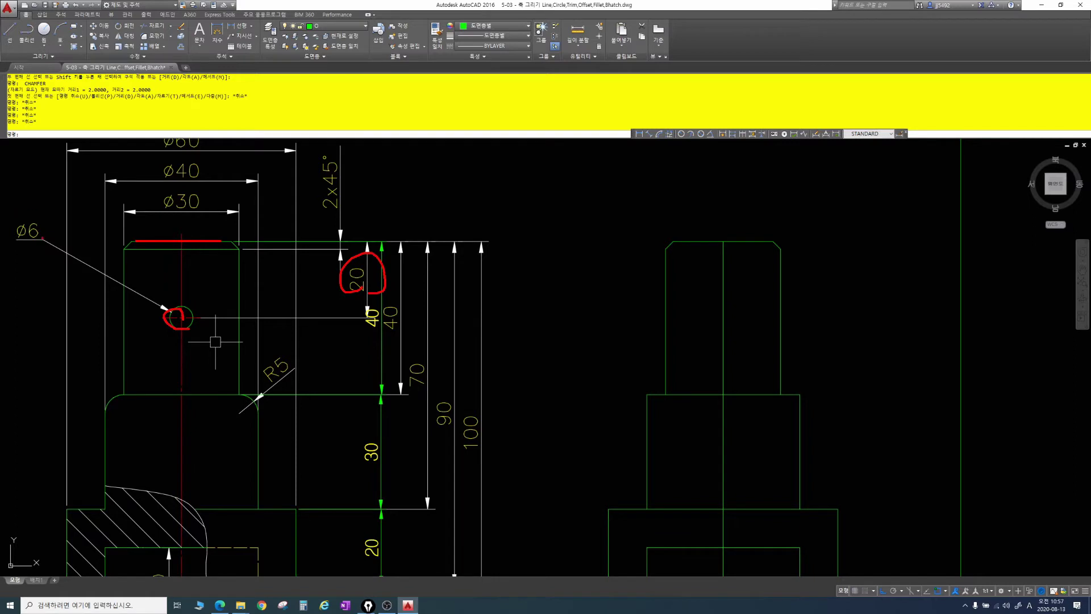
key("Escape")
key("Escape")
key("Escape")
key("Escape")
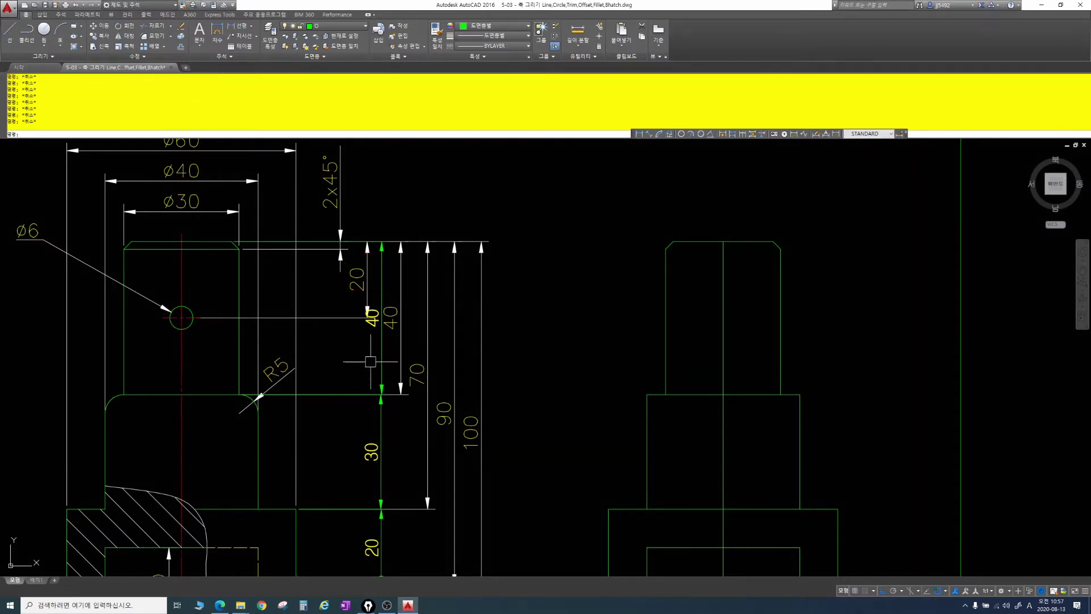
Offset the shaft's top edge downward by 20 to locate the small hole's horizontal centre line
type("o")
key("Return")
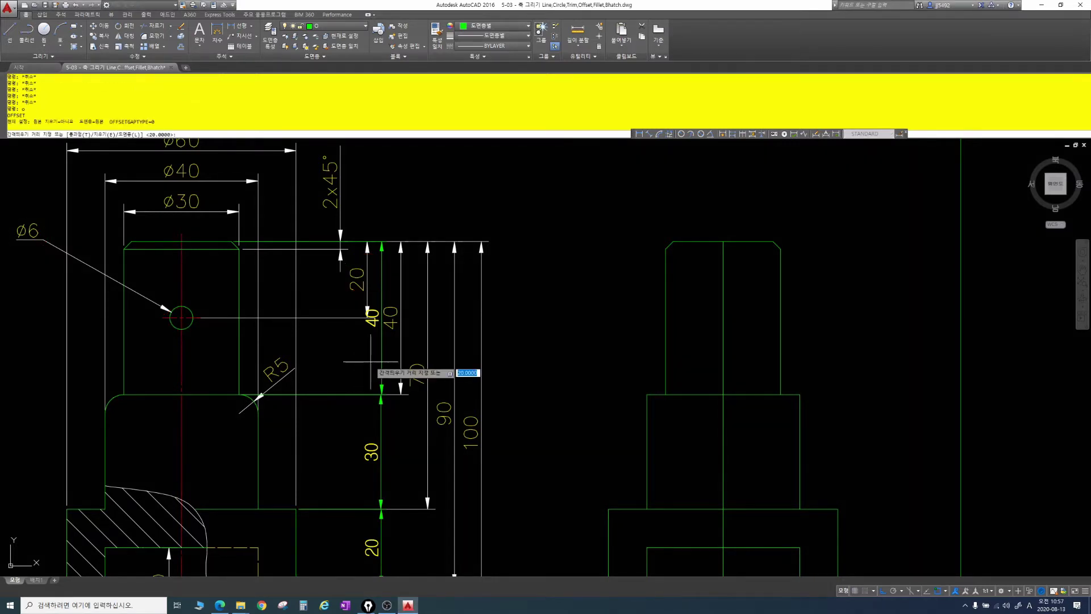
key("Return")
left_click(756, 243)
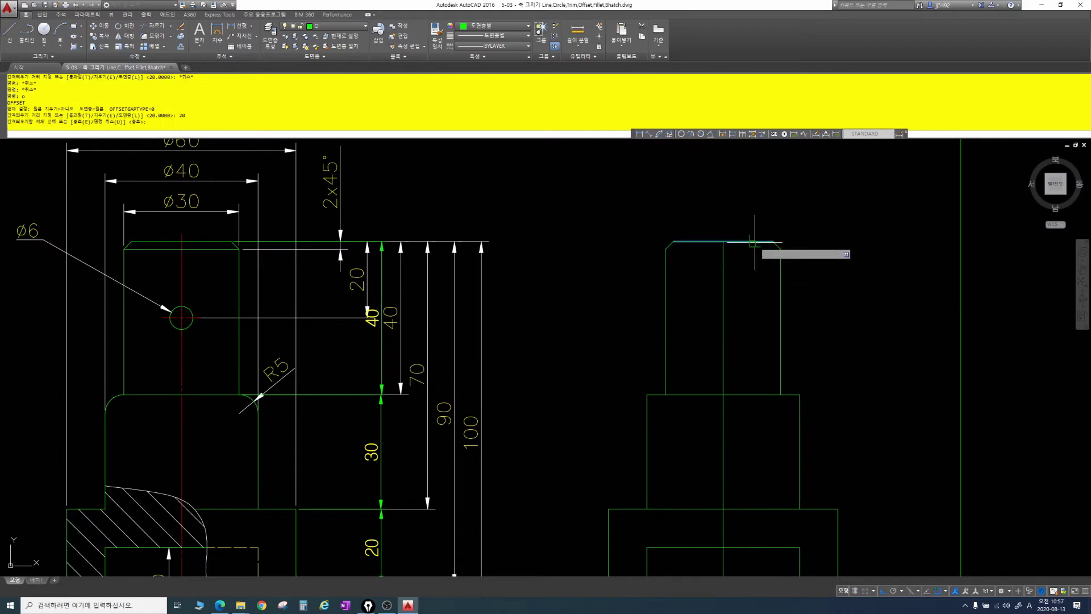
left_click(749, 291)
key("Escape")
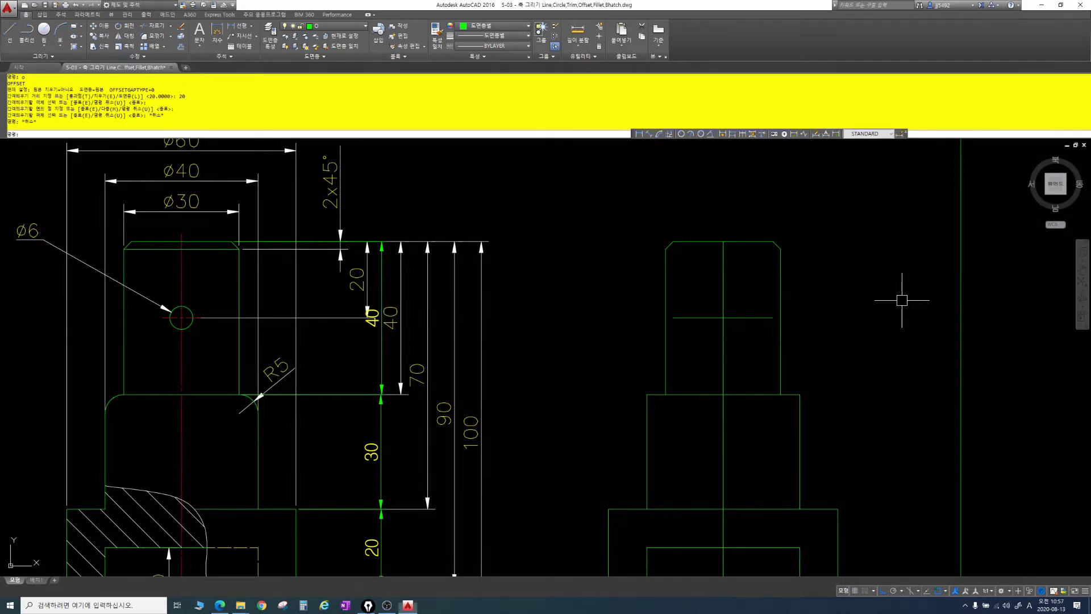
key("Escape")
Draw a circle of radius 3 where the offset line crosses the shaft's vertical centre line
type("c")
key("Return")
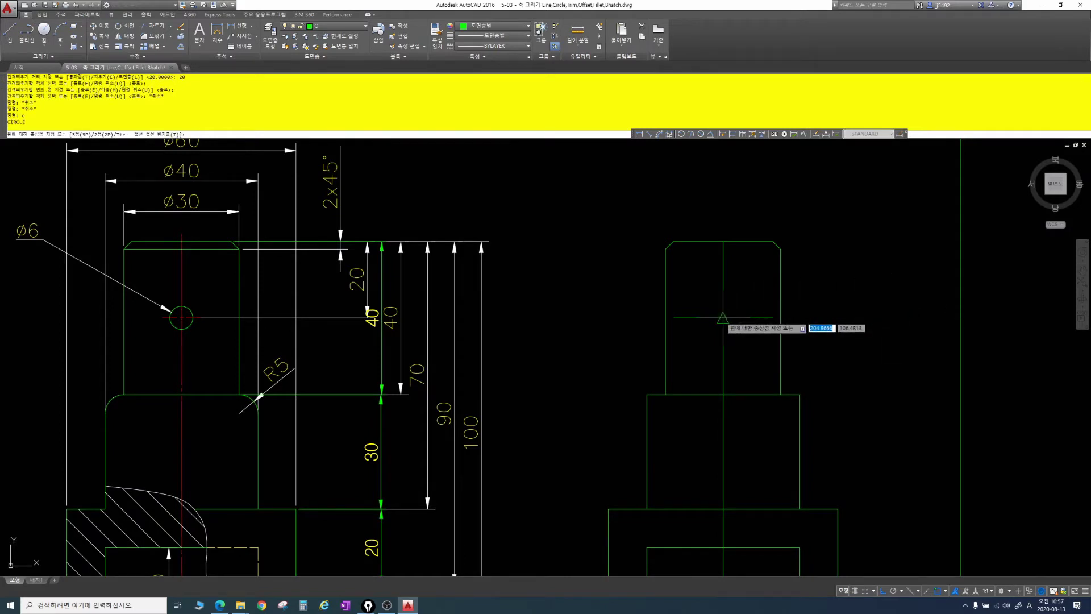
left_click(723, 318)
type("3")
key("Return")
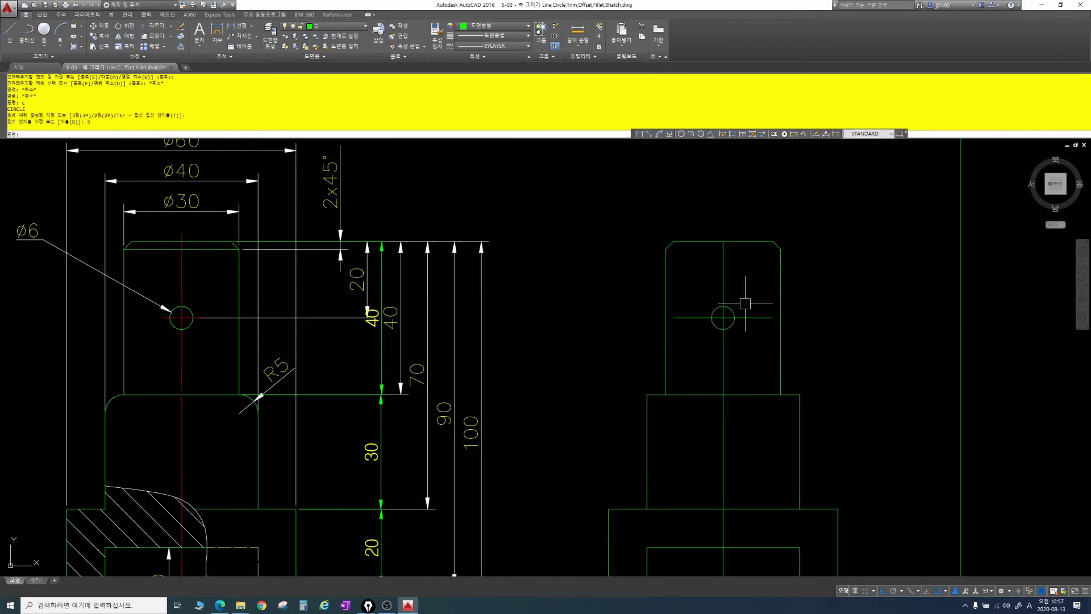
key("Escape")
key("Escape")
key("Escape")
key("Escape")
key("Escape")
key("Escape")
key("Escape")
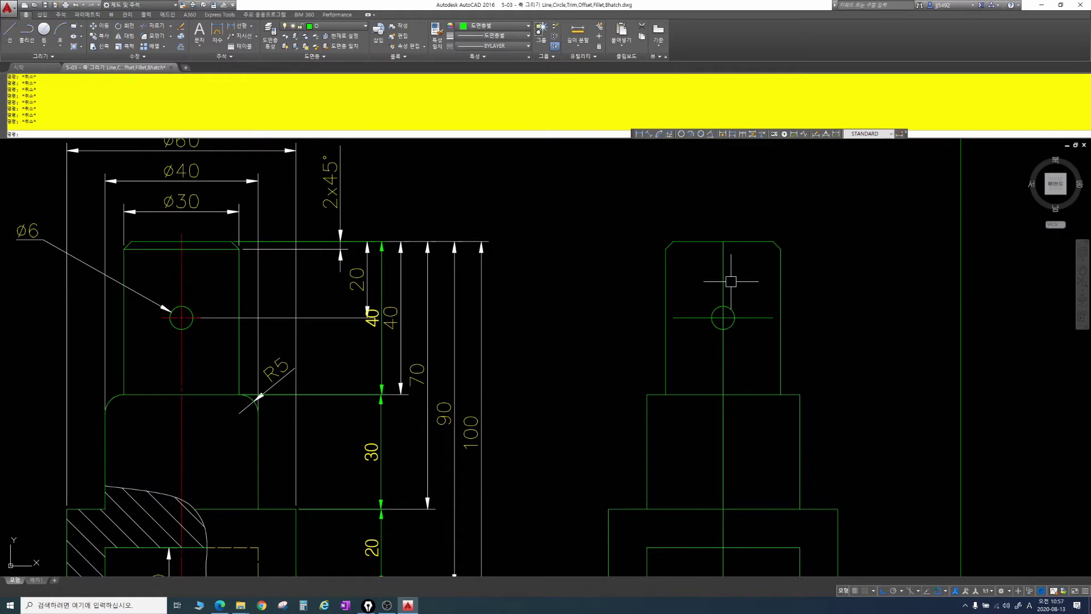
Draw the horizontal chamfer edge line across the uppermost section, starting from the left chamfer's lower end
type("1")
key("Return")
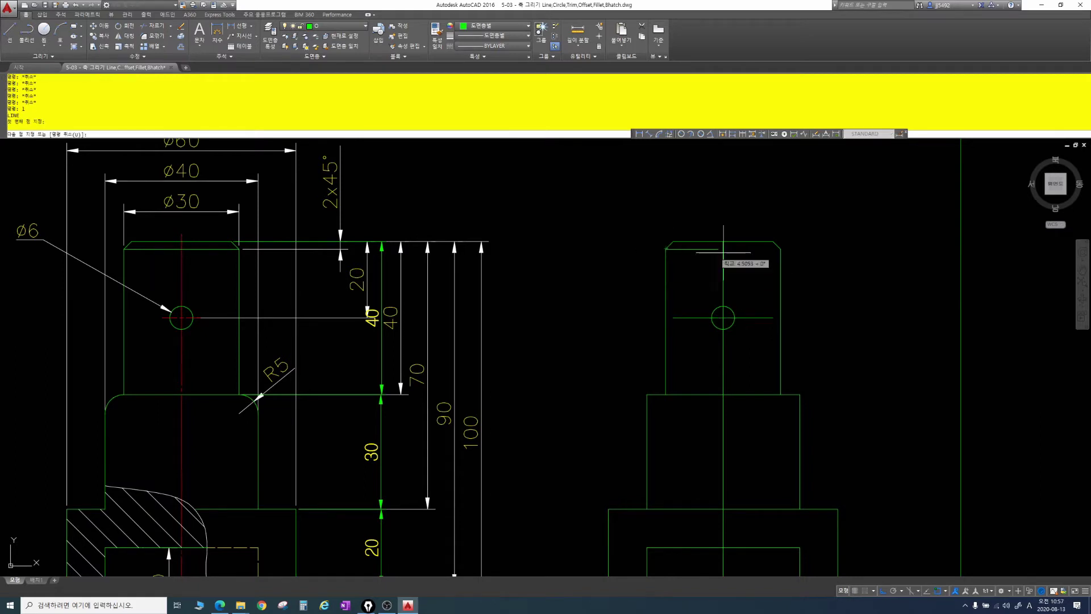
left_click(666, 248)
key("Escape")
key("Escape")
key("Escape")
Fillet the top right corner of the second shaft section from the top with a radius of 5
middle_click_drag(765, 333, 801, 285)
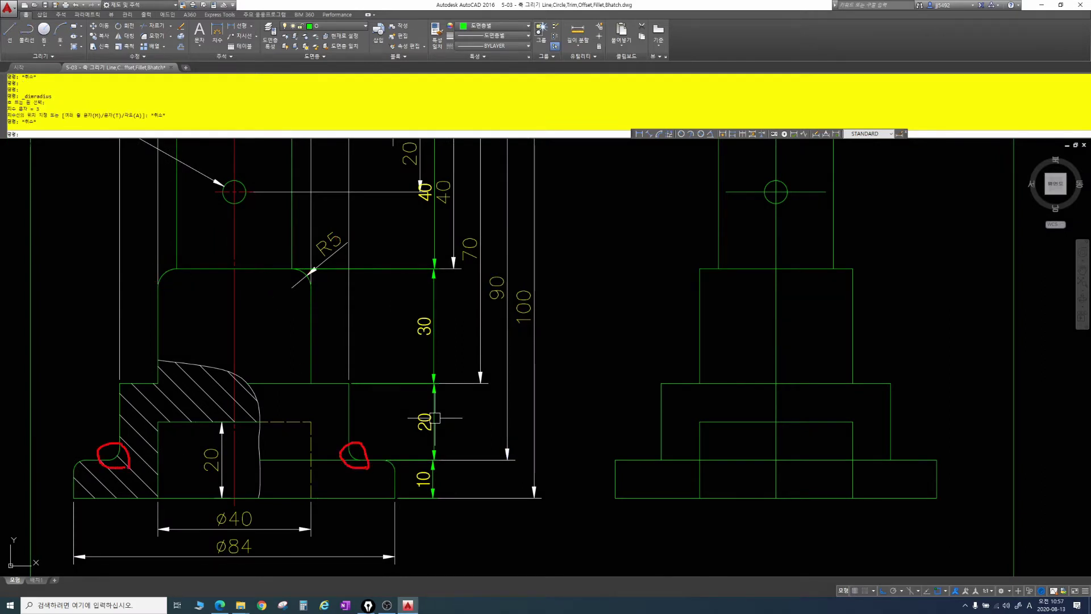
key("Escape")
key("Escape")
key("Escape")
key("Escape")
key("Escape")
key("Escape")
type("f")
key("Return")
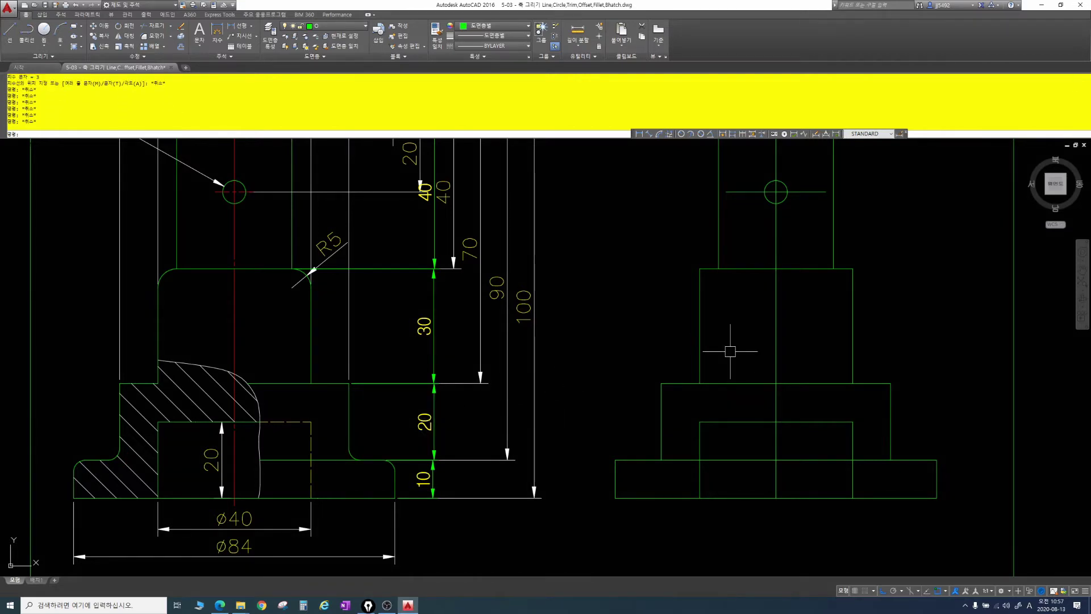
type("r")
key("Return")
type("5")
key("Return")
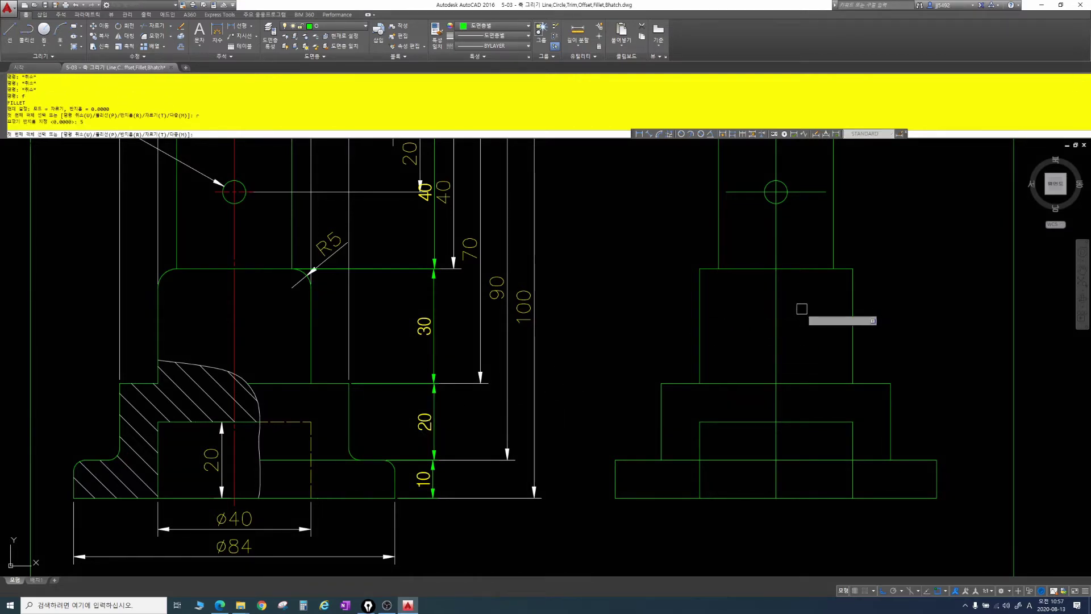
scroll(841, 268, "up", 2)
left_click(840, 262)
left_click(857, 277)
key("Return")
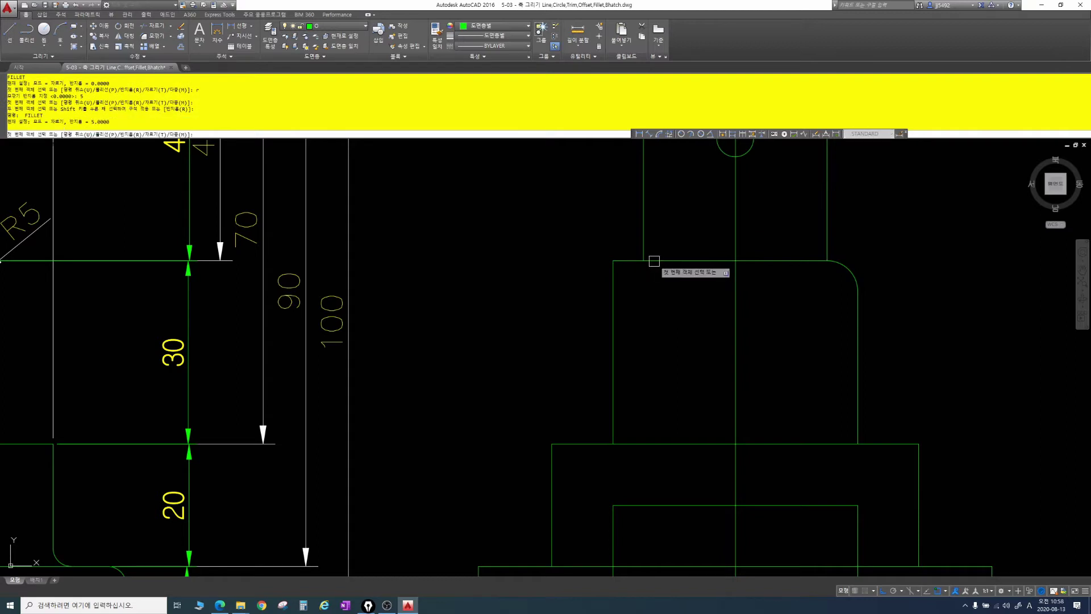
Apply the same radius 5 fillet to the top left corner of that section
left_click(653, 261)
left_click(614, 309)
key("Return")
scroll(784, 290, "down", 3)
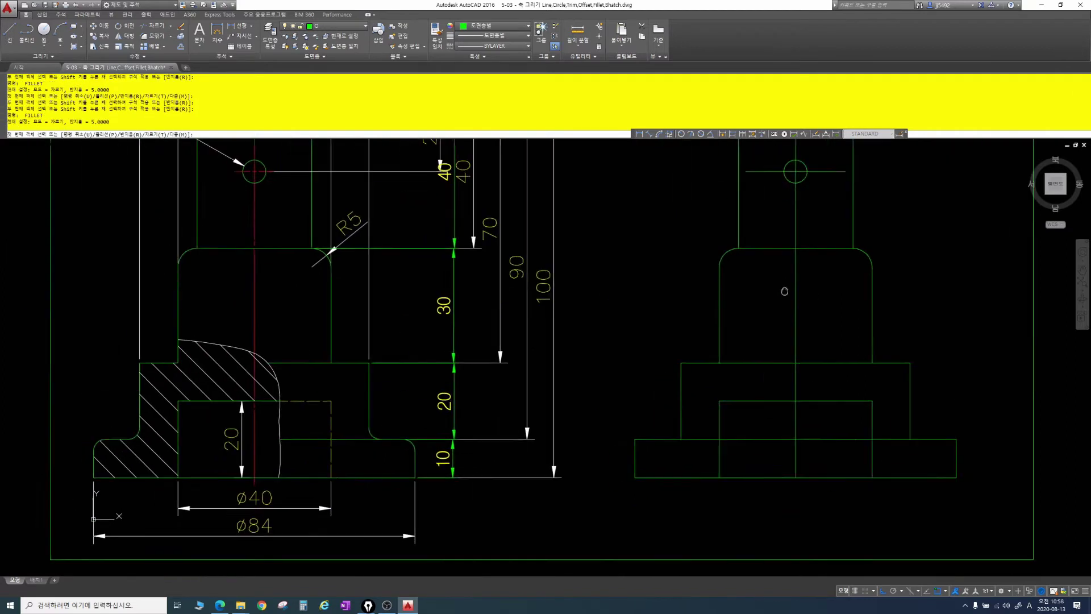
Fillet the left inside corner between the third section's wall and the base flange's top edge with radius 3
key("Escape")
type("f")
key("Return")
type("r")
key("Return")
type("3")
key("Return")
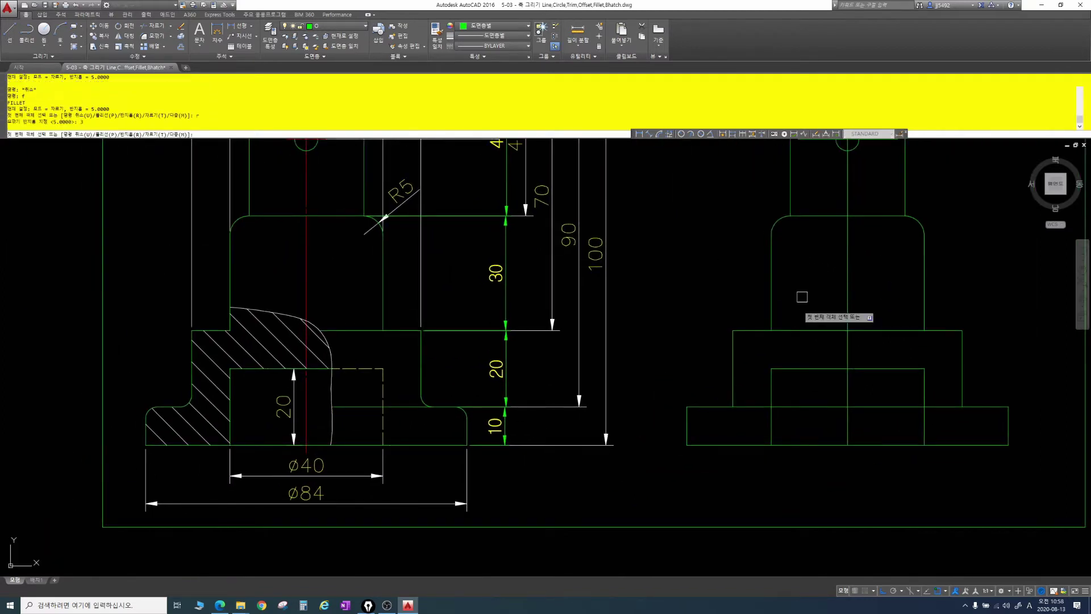
left_click(734, 390)
left_click(713, 407)
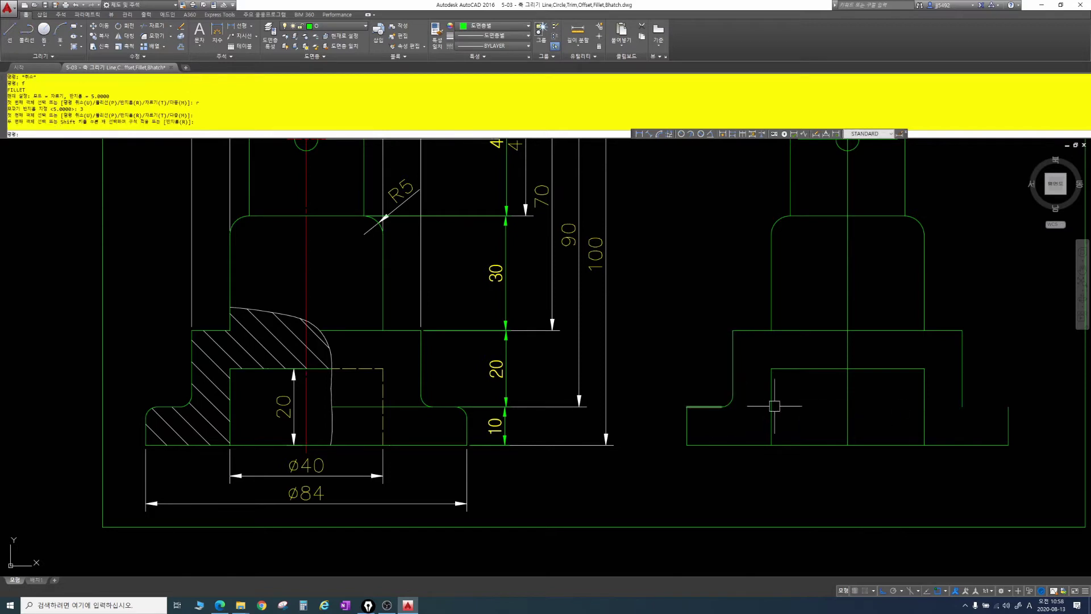
key("Return")
key("Escape")
key("Escape")
key("Escape")
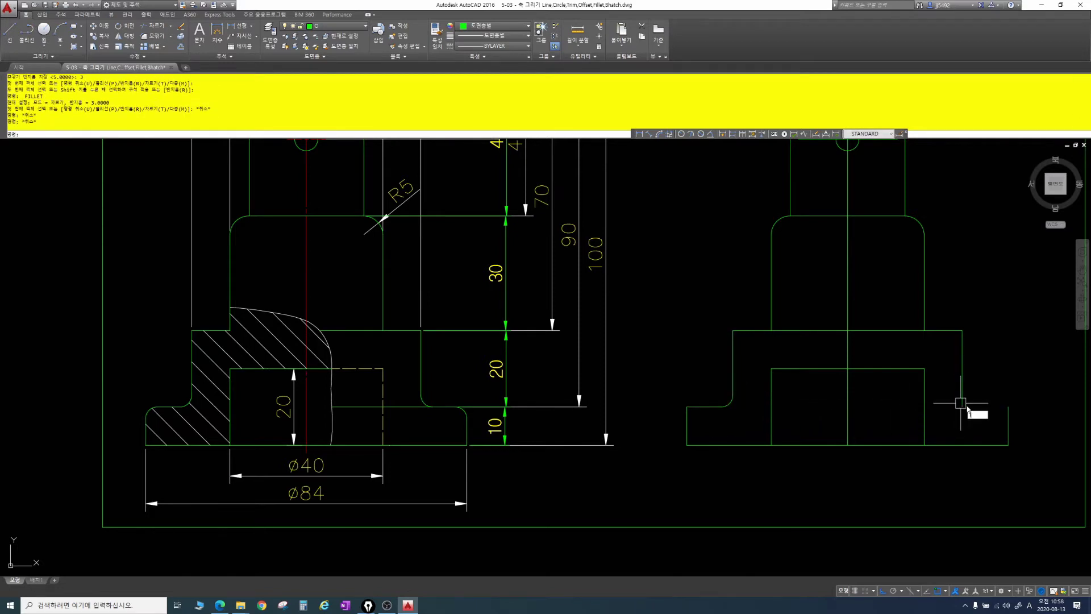
Redraw the flange's right top edge as a line from the third section's lower right end to the flange's outer corner
type("l")
key("Return")
left_click(962, 407)
left_click(1007, 407)
key("Escape")
key("Escape")
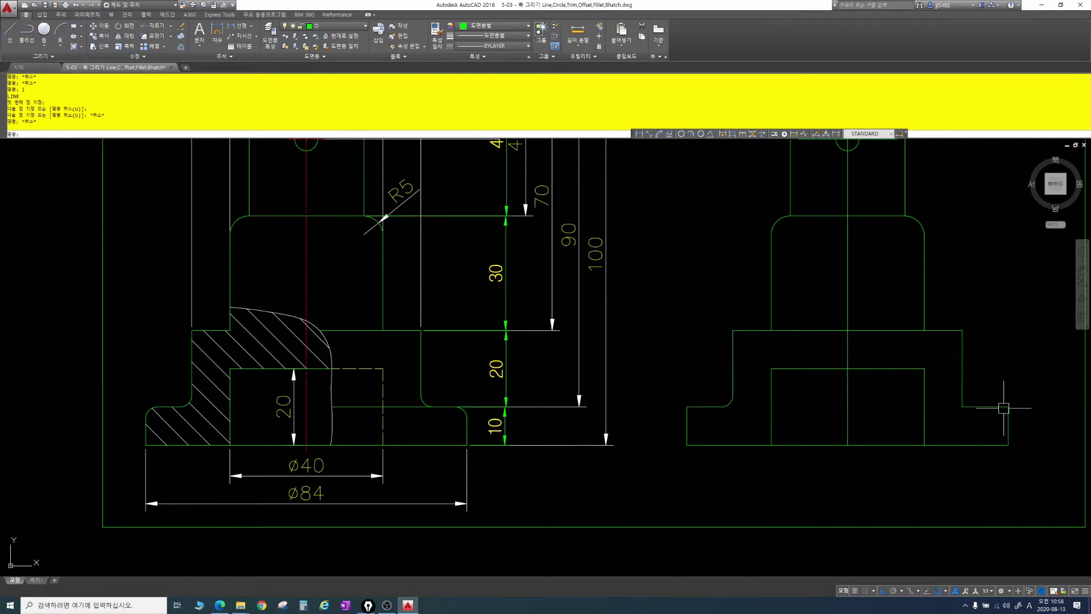
Fillet the right inside corner between the third section's wall and the flange's top edge with radius 3
type("f")
key("Return")
type("r")
key("Return")
type("3")
key("Return")
left_click(962, 393)
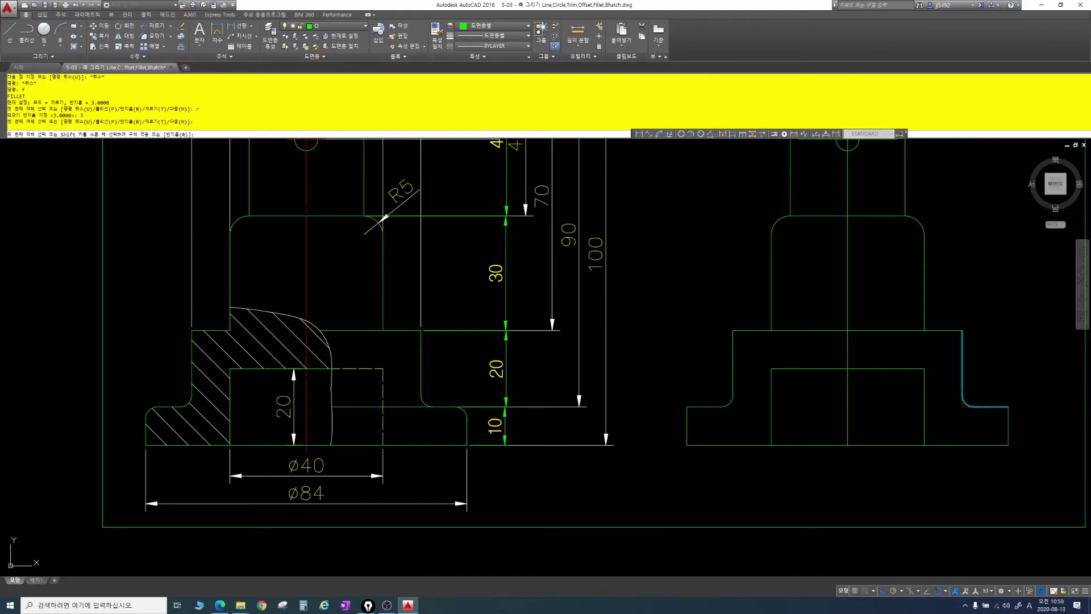
key("Escape")
key("Escape")
key("Escape")
key("Escape")
key("Escape")
key("Escape")
key("Escape")
key("Escape")
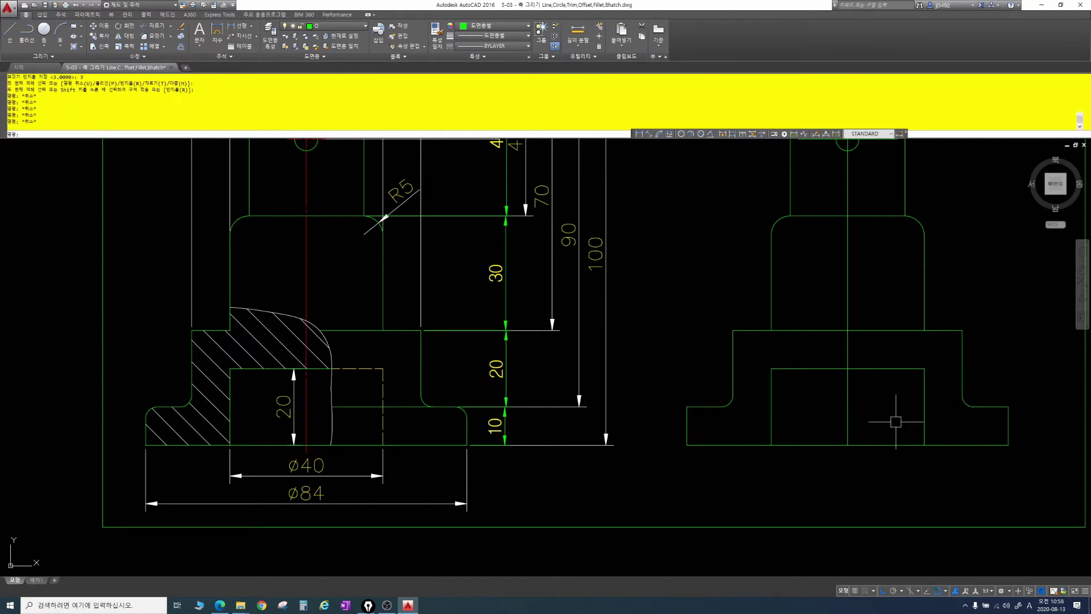
With ortho off, draw a spline break line from outside the second section's left wall, curving down through the bore to below the base
middle_click_drag(854, 383, 828, 398)
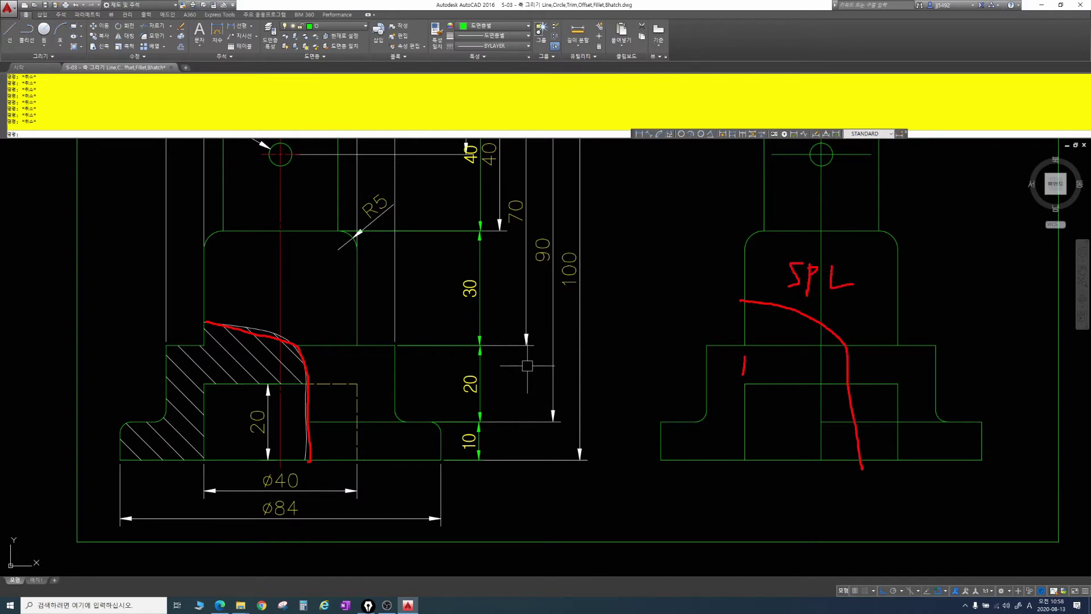
key("Escape")
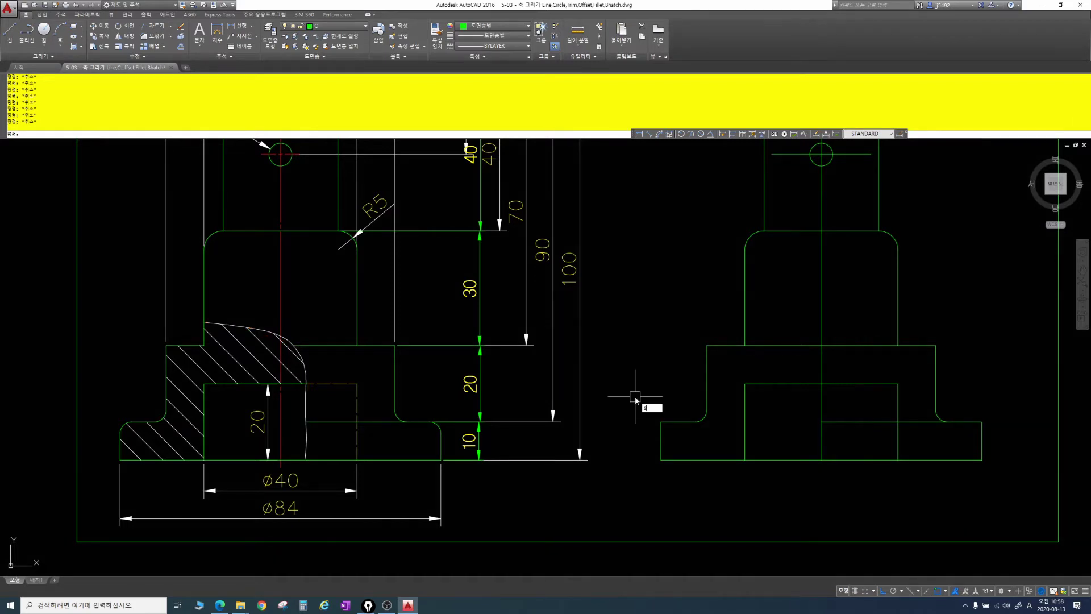
key("Return")
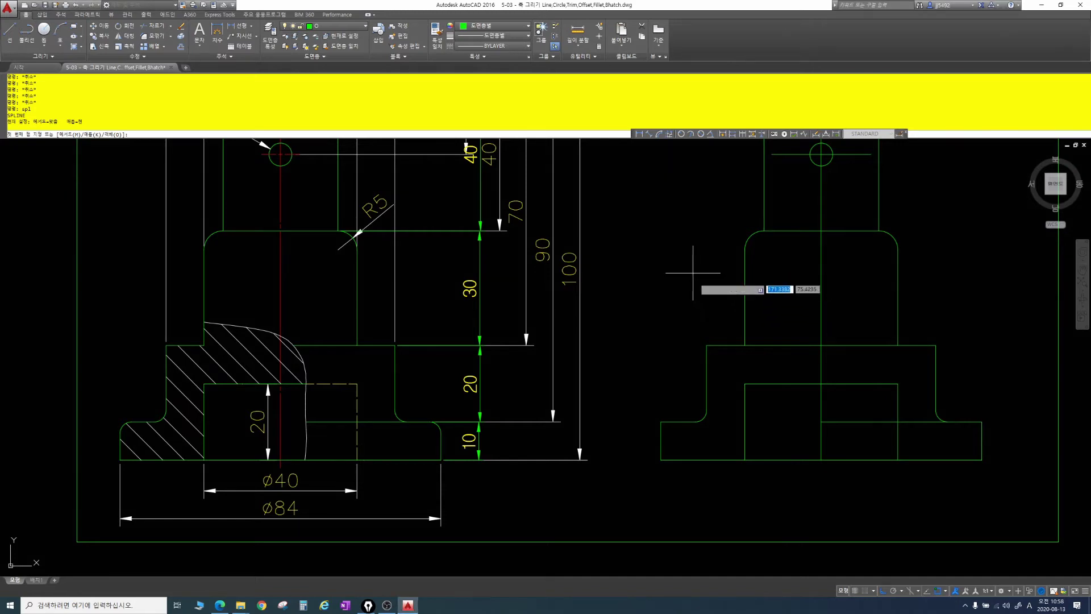
left_click(712, 298)
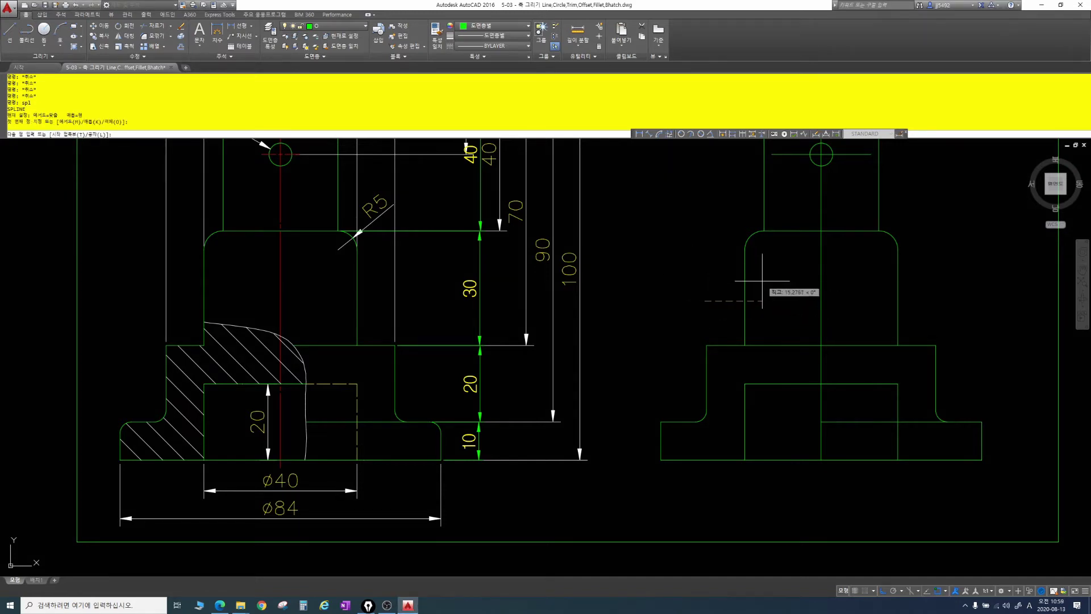
key("F8")
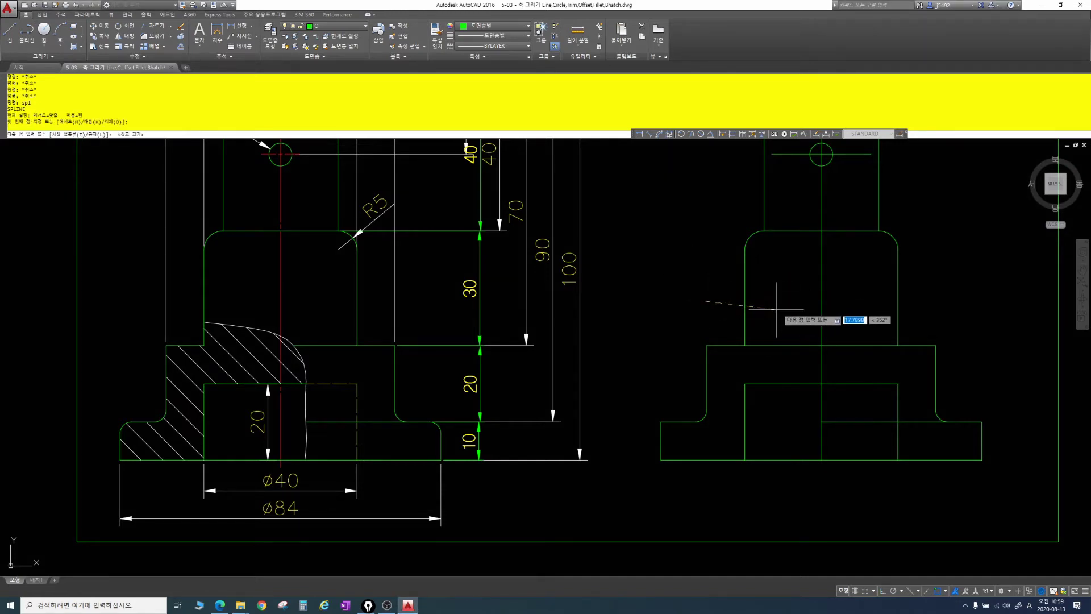
left_click(763, 299)
left_click(809, 318)
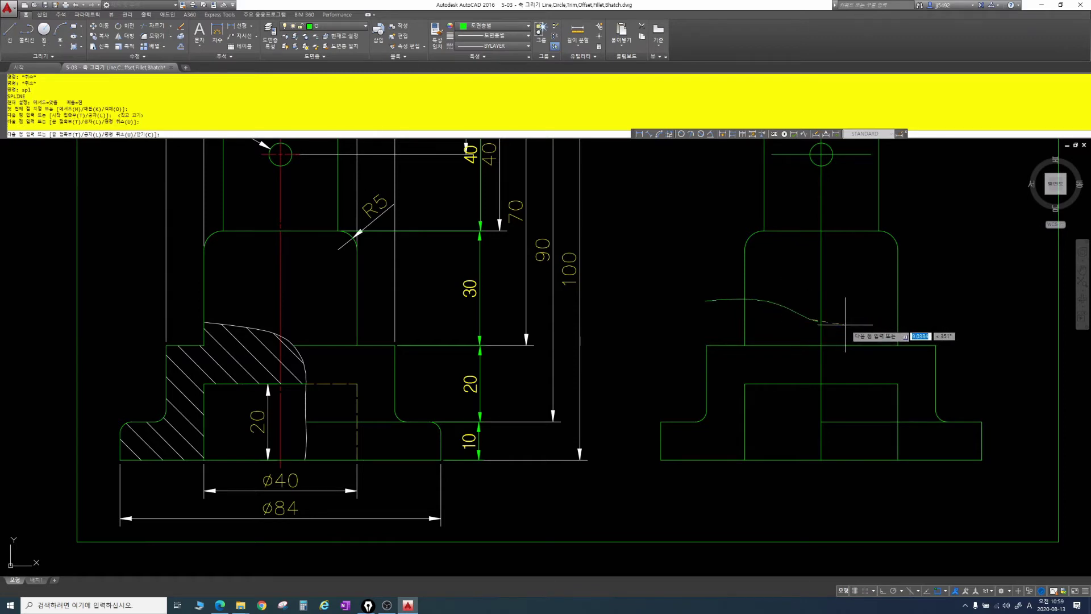
left_click(846, 325)
left_click(855, 367)
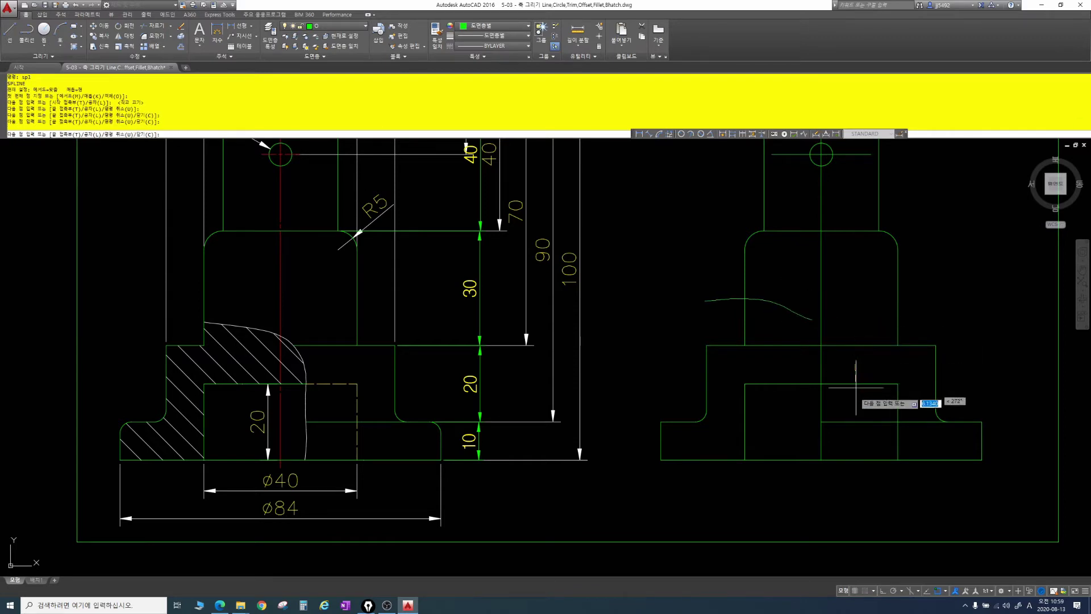
left_click(852, 418)
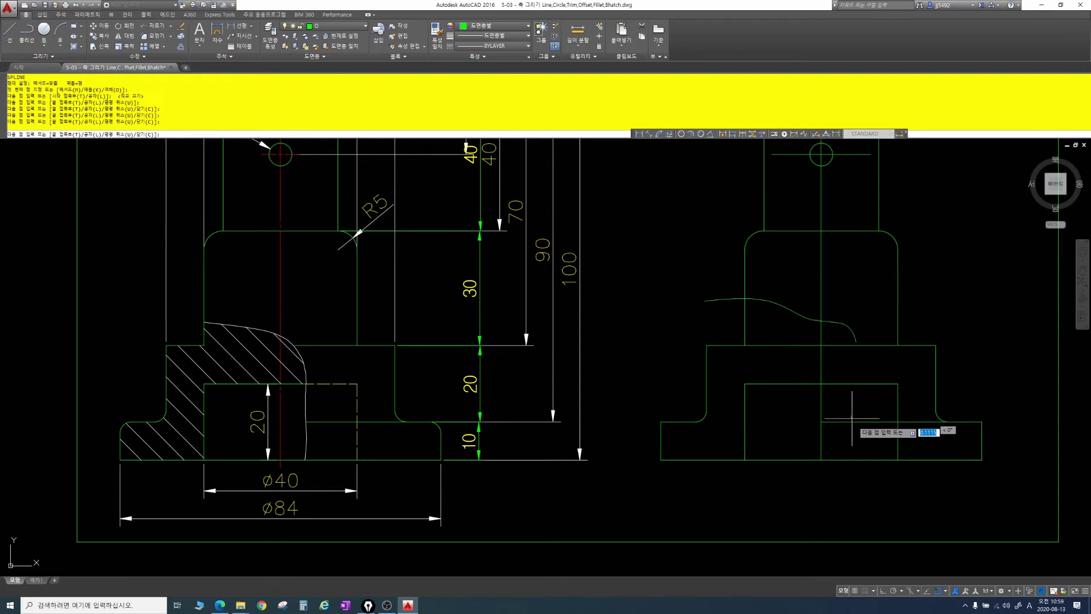
left_click(854, 455)
left_click(856, 478)
key("Return")
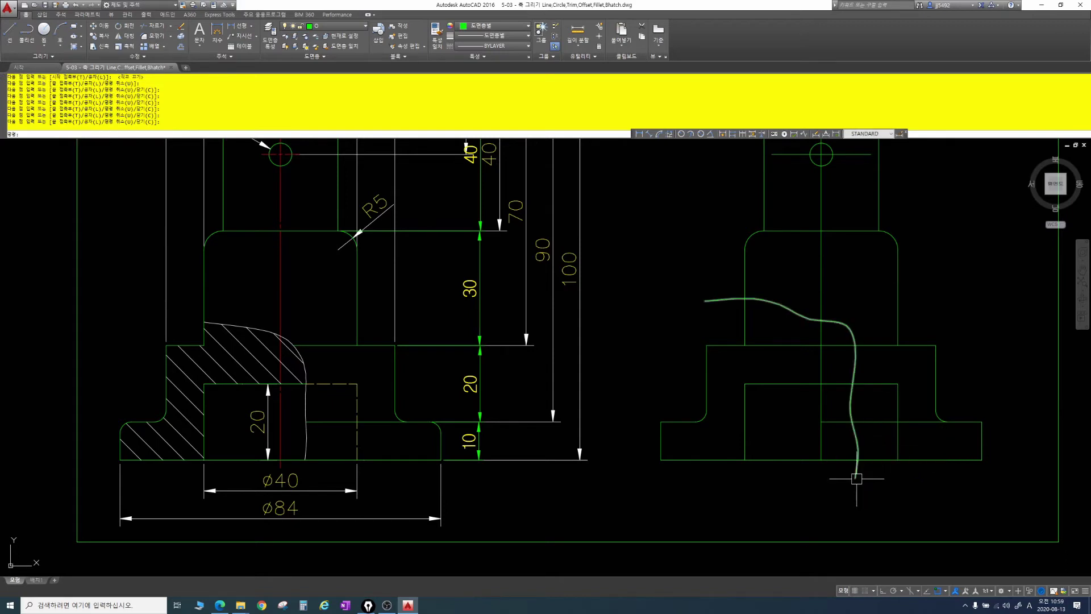
Trim the spline ends outside the shaft outline and the horizontal shoulder and flange edges inside the cutaway area
key("Escape")
key("Escape")
key("Escape")
type("tr")
key("Return")
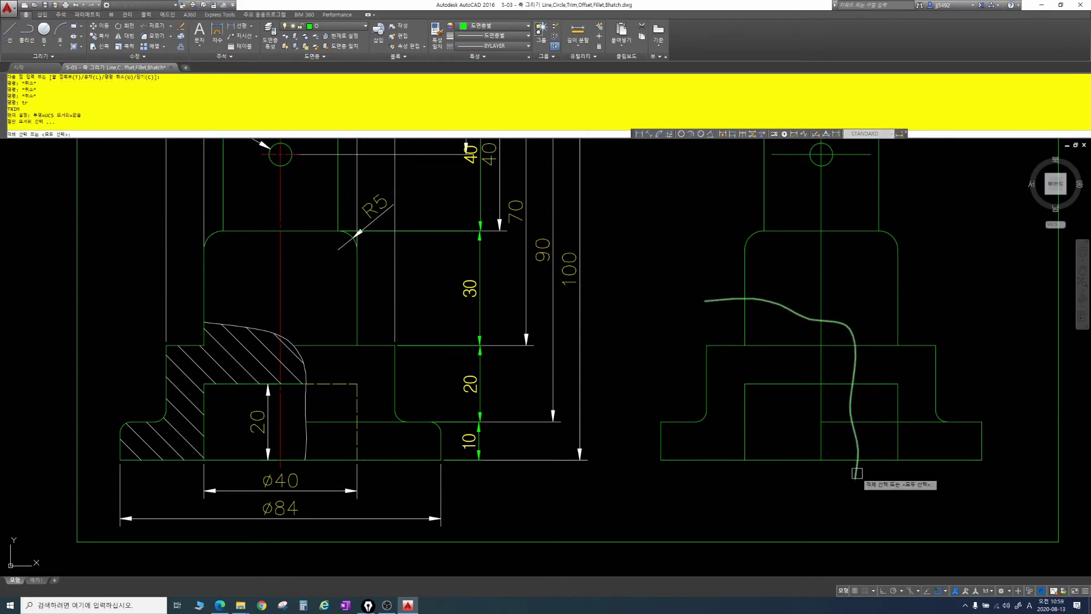
left_click(856, 469)
key("Return")
left_click(855, 471)
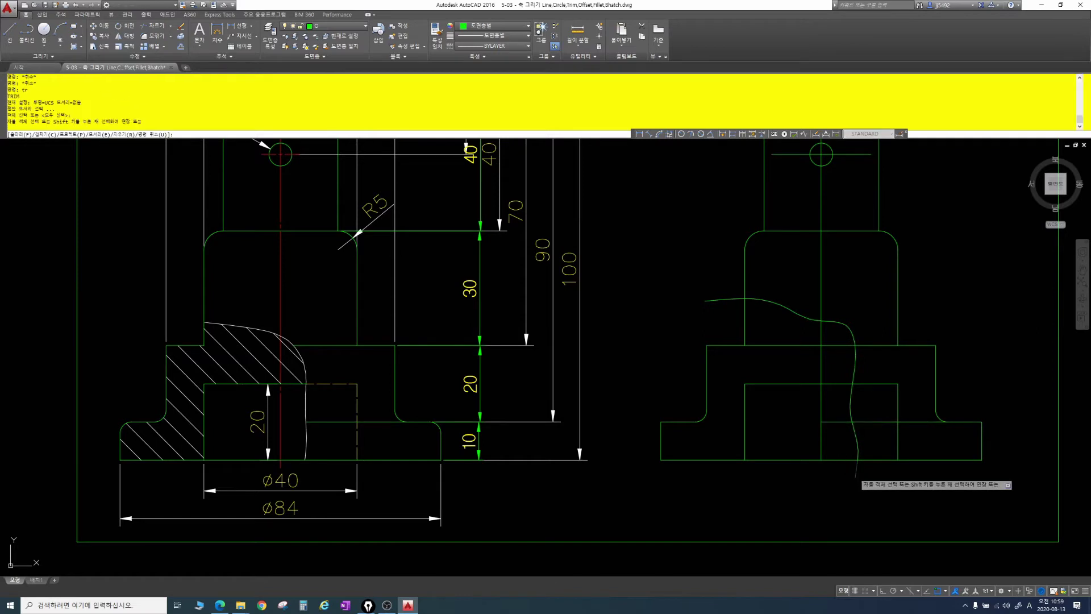
left_click(723, 299)
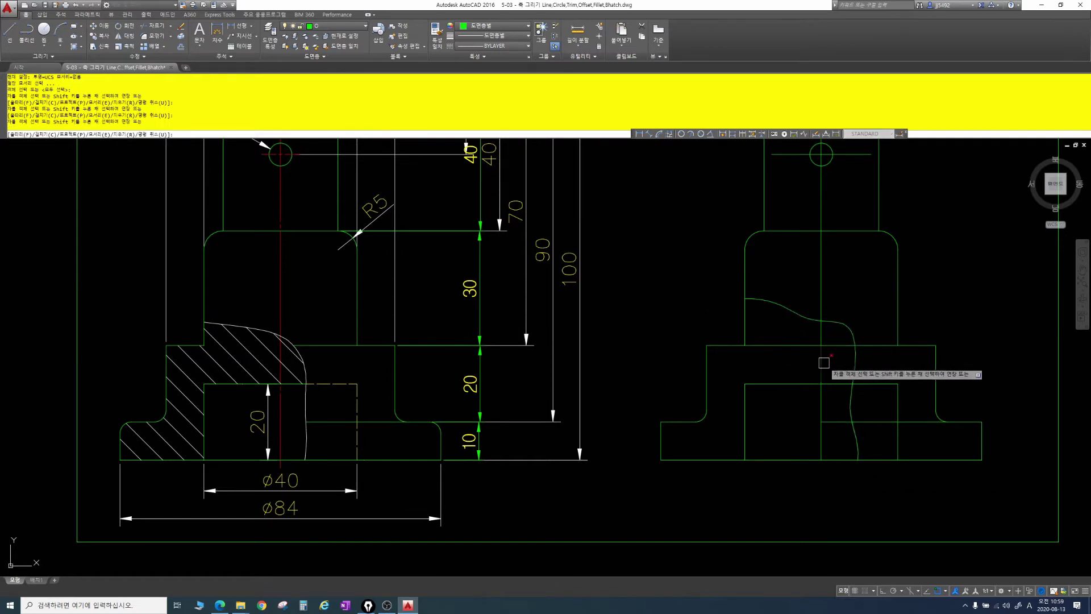
left_click(837, 423)
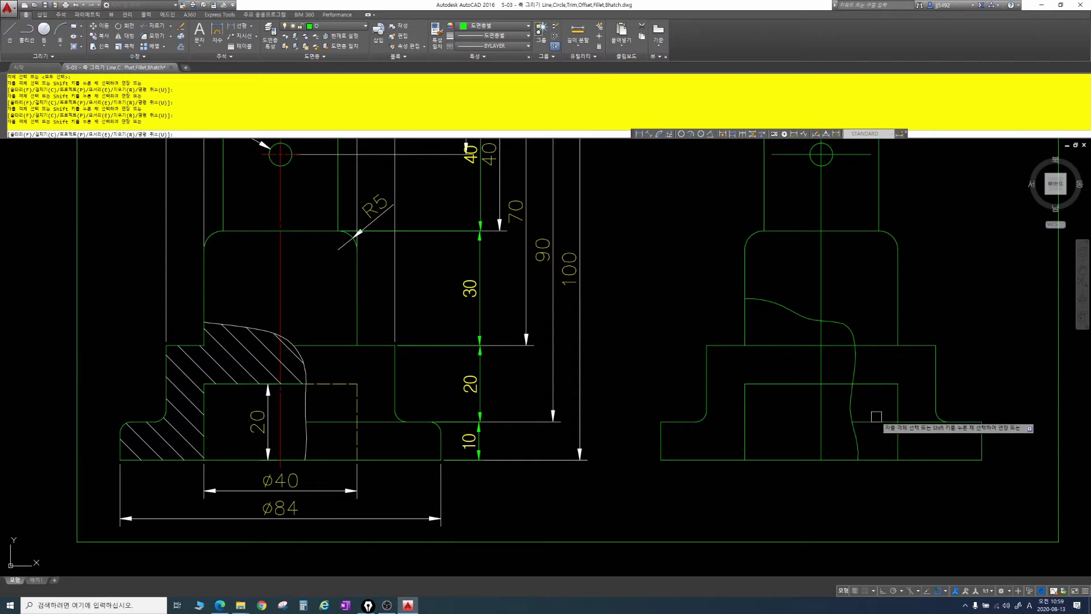
key("Return")
key("Escape")
key("Escape")
key("Escape")
key("Escape")
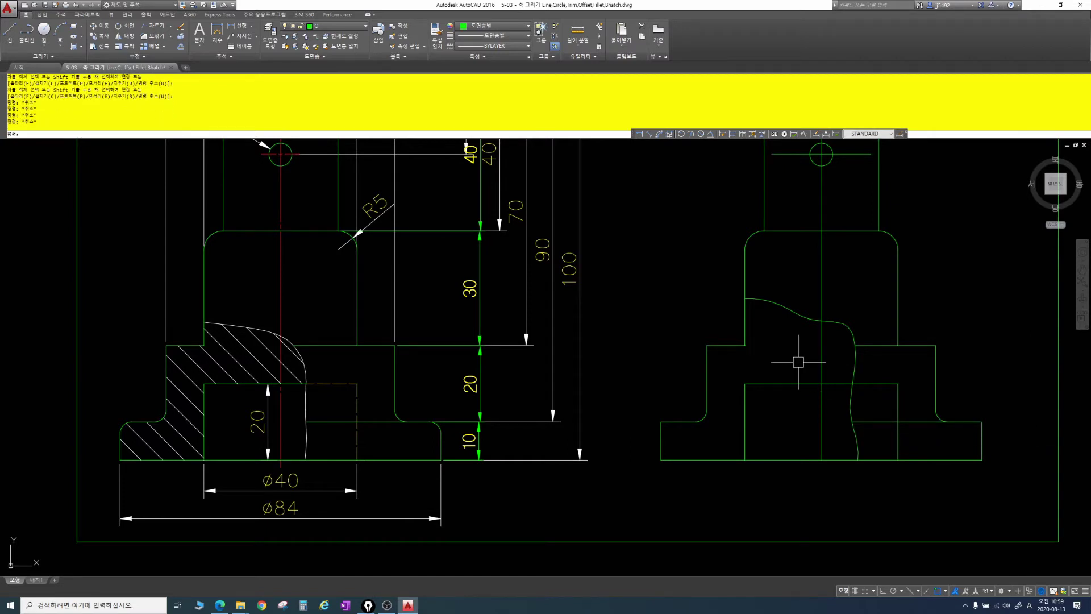
Hatch the cutaway area enclosed by the shaft outline, bore and break line with the ANSI31 pattern at an angle of 270
type("h")
key("Return")
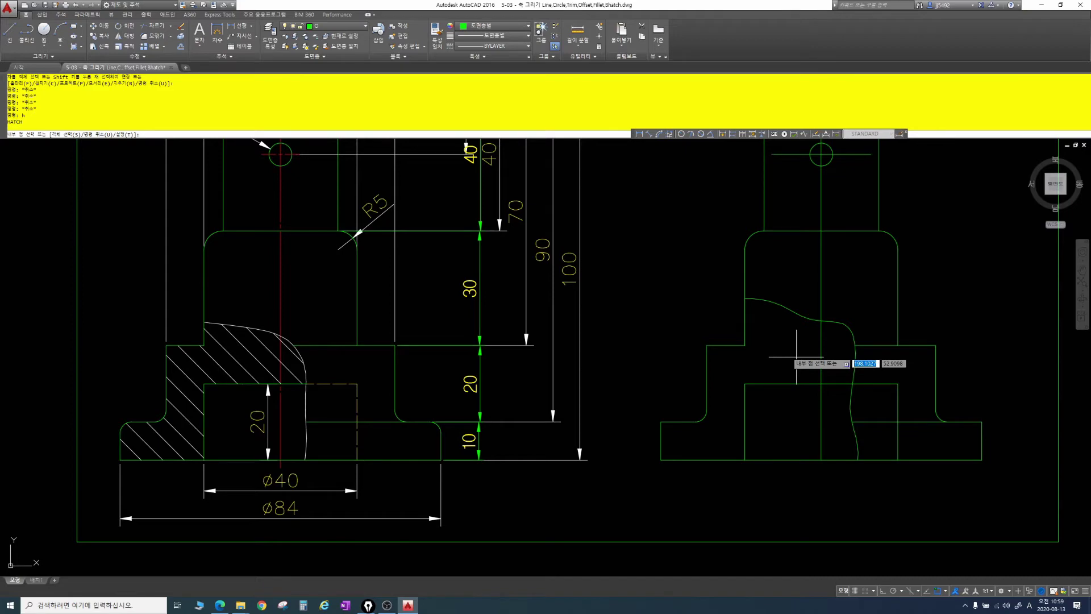
left_click(828, 352)
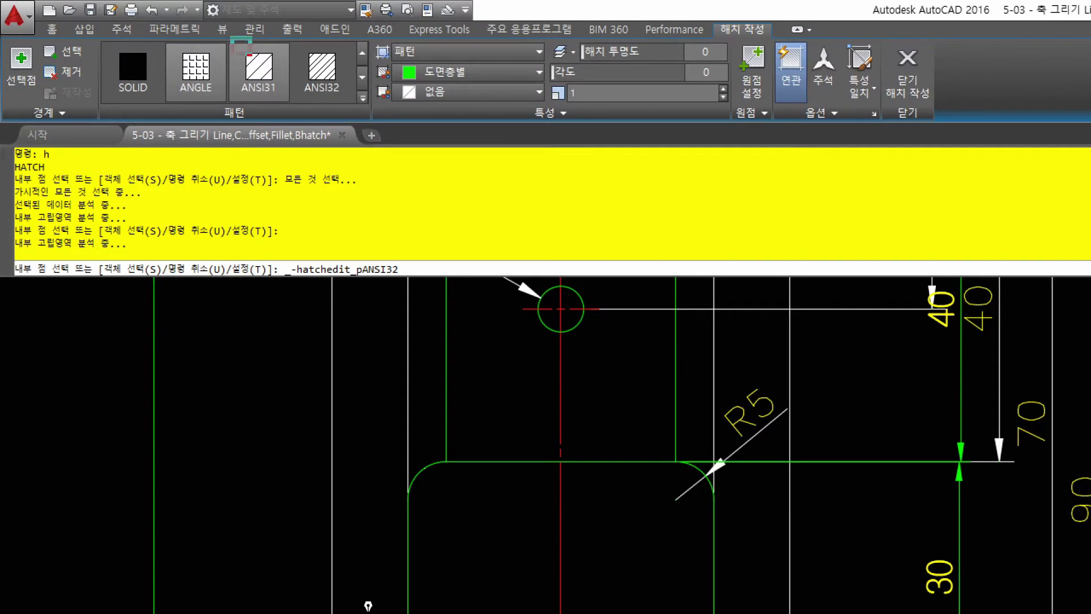
left_click(258, 71)
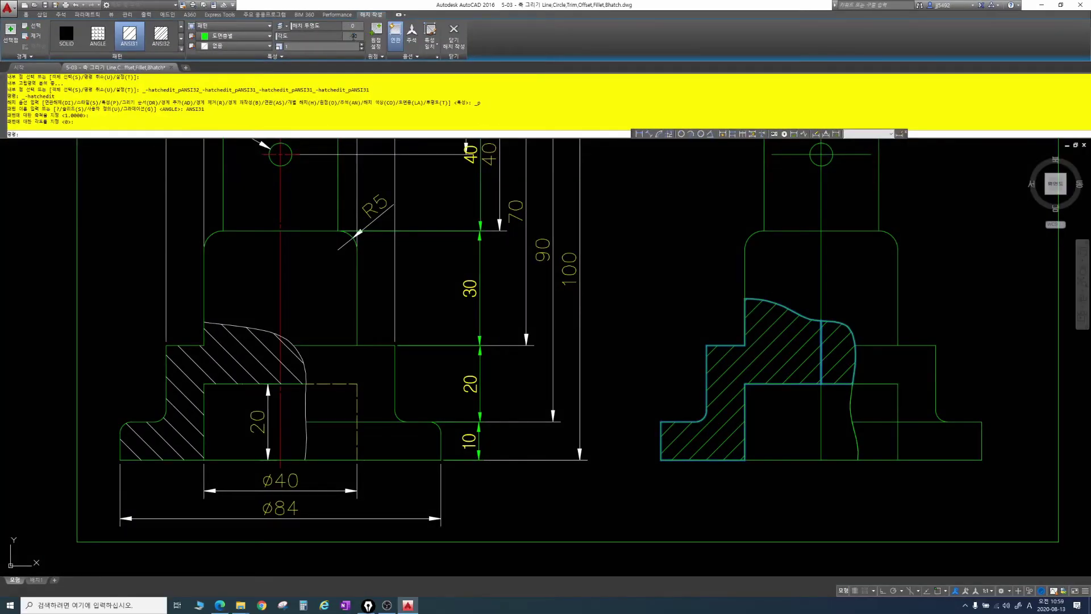
key("Return")
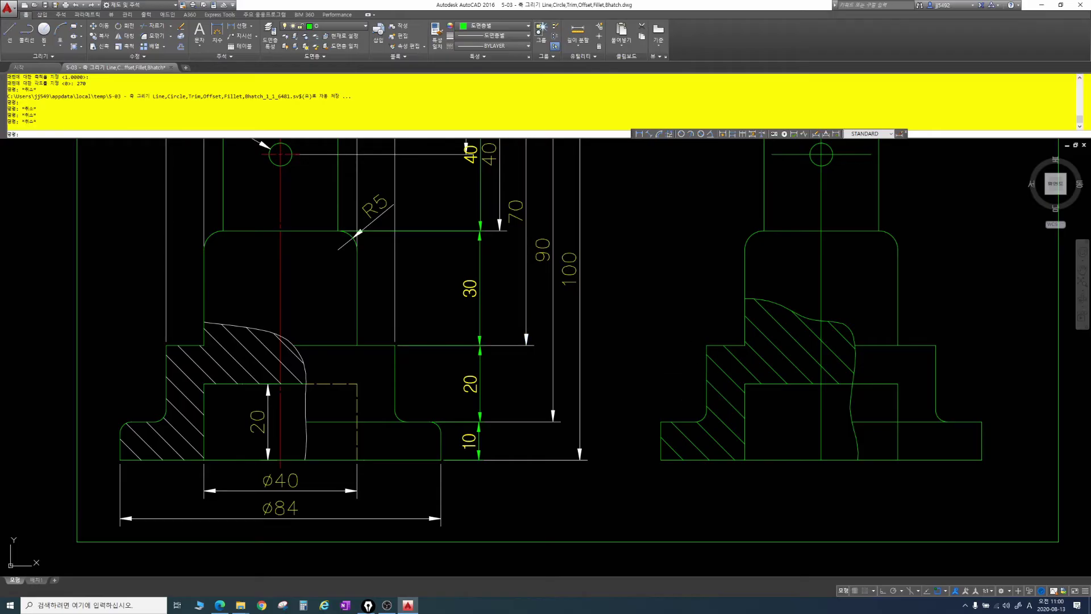
Change the section hatch and the spline break line to white
key("Escape")
middle_click_drag(793, 337, 765, 336)
left_click(766, 336)
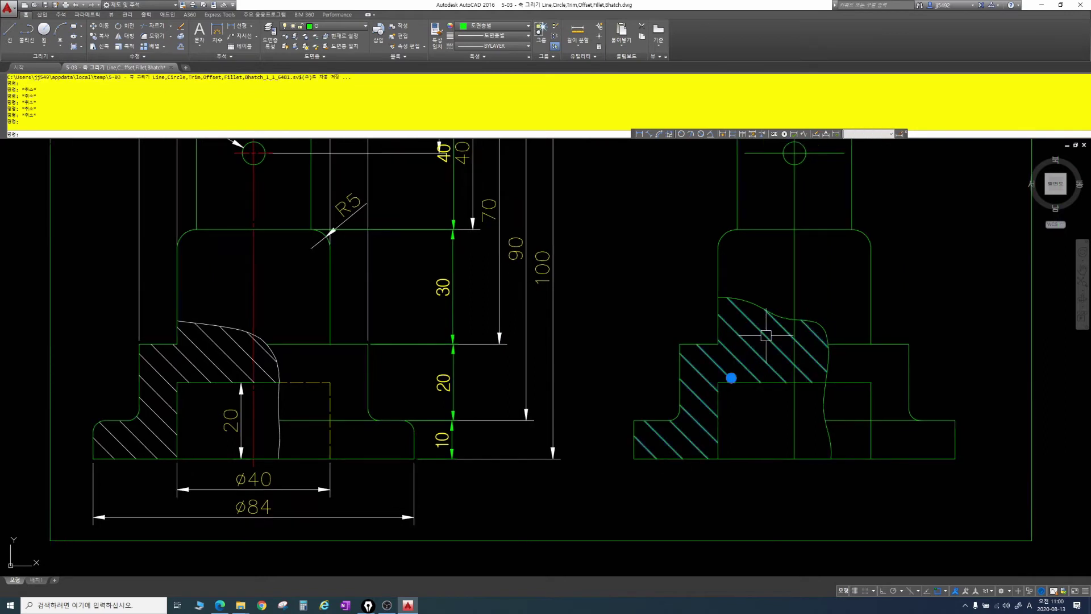
left_click(749, 302)
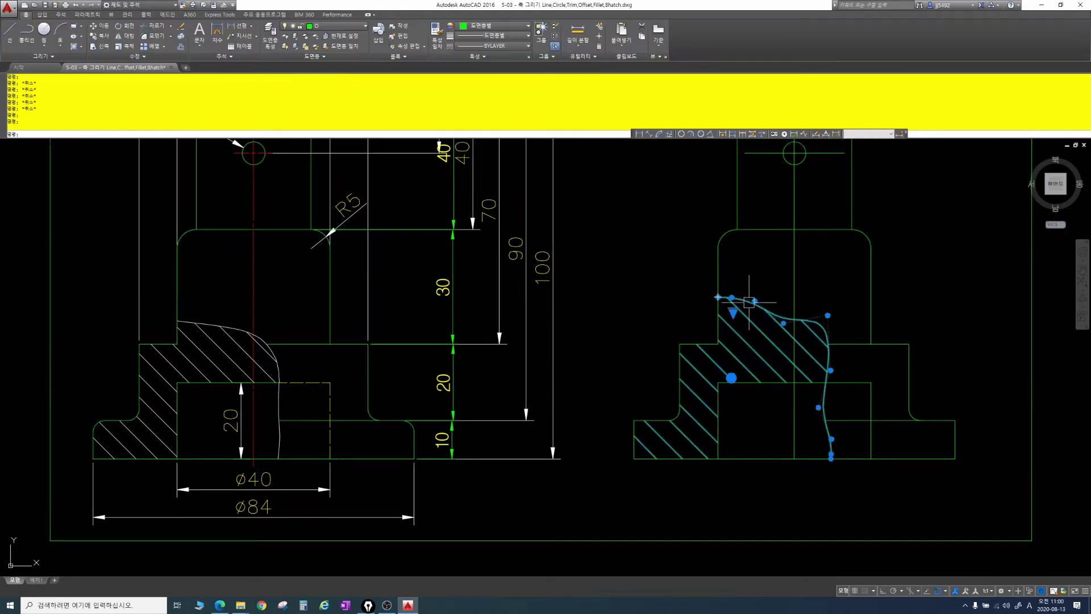
key("Escape")
left_click(357, 25)
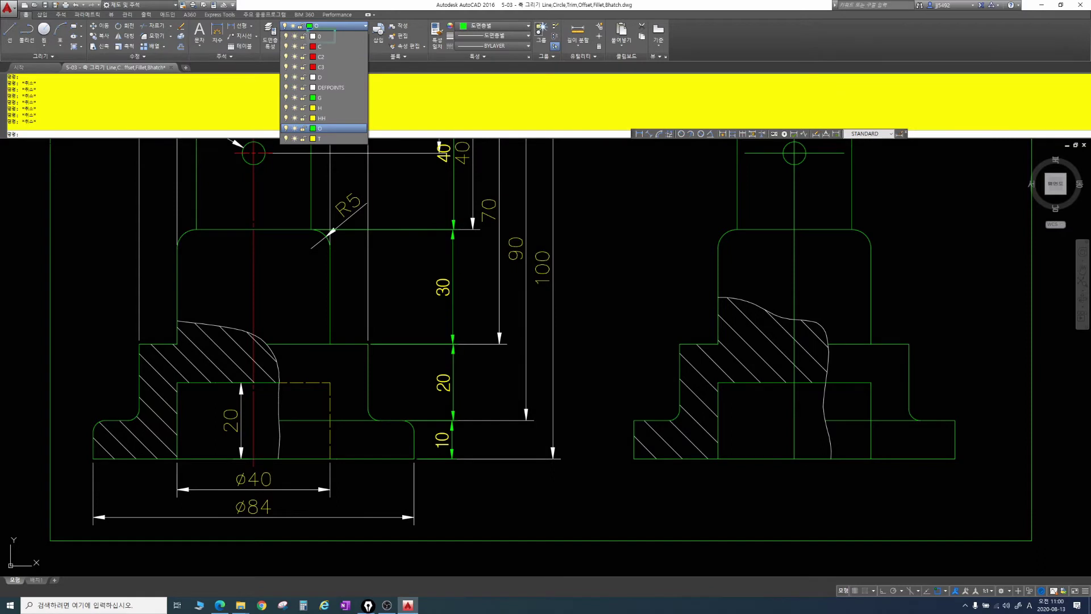
key("Escape")
left_click(473, 27)
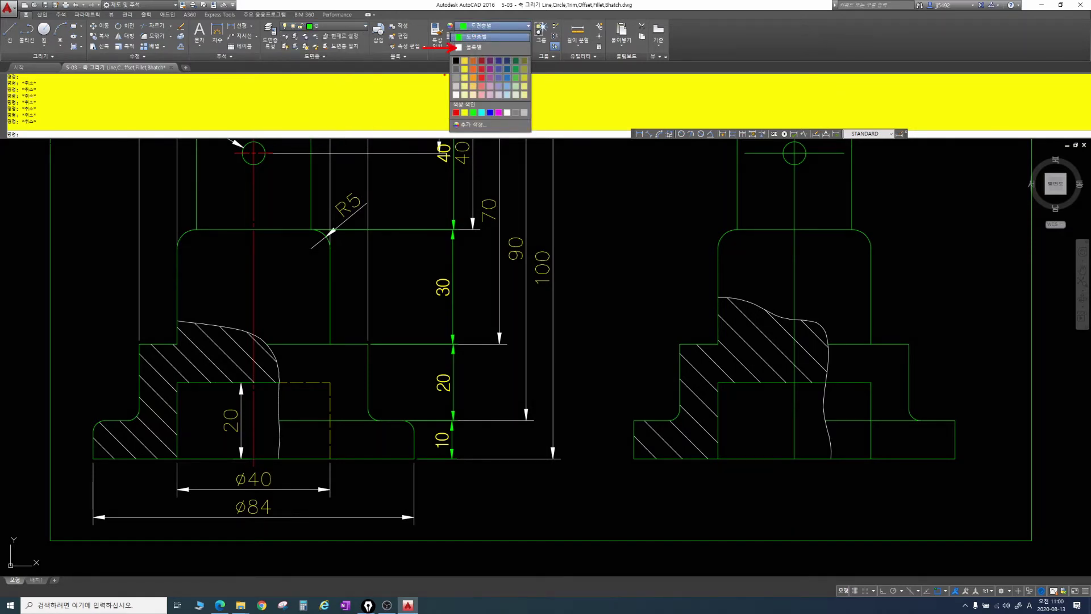
key("Escape")
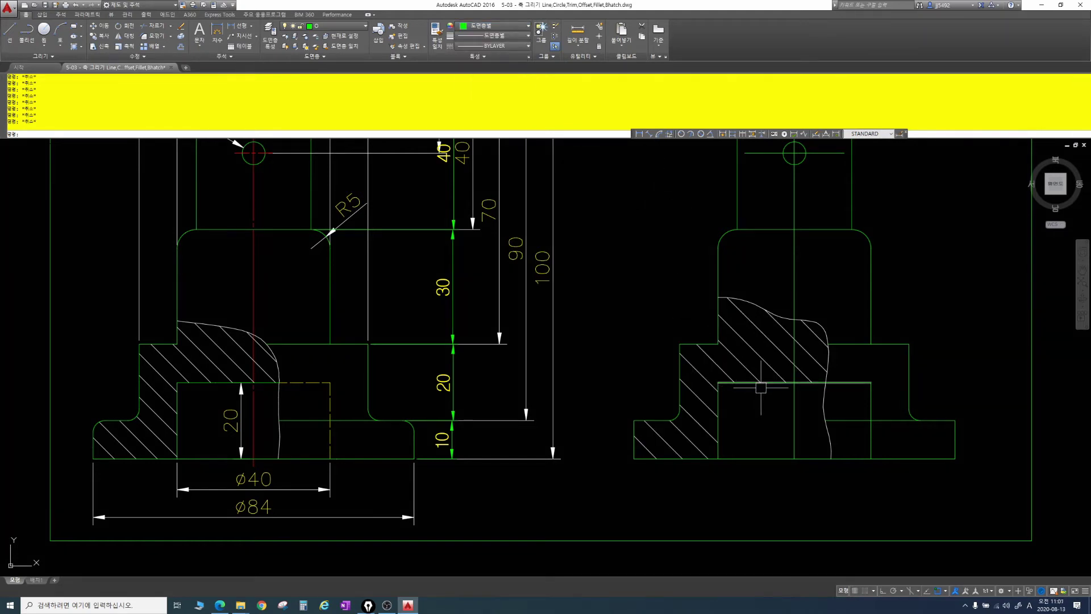
Trim the part of the bore's top edge that lies outside the cutaway, between the break line and the bore's uncut wall
middle_click_drag(864, 389, 960, 373)
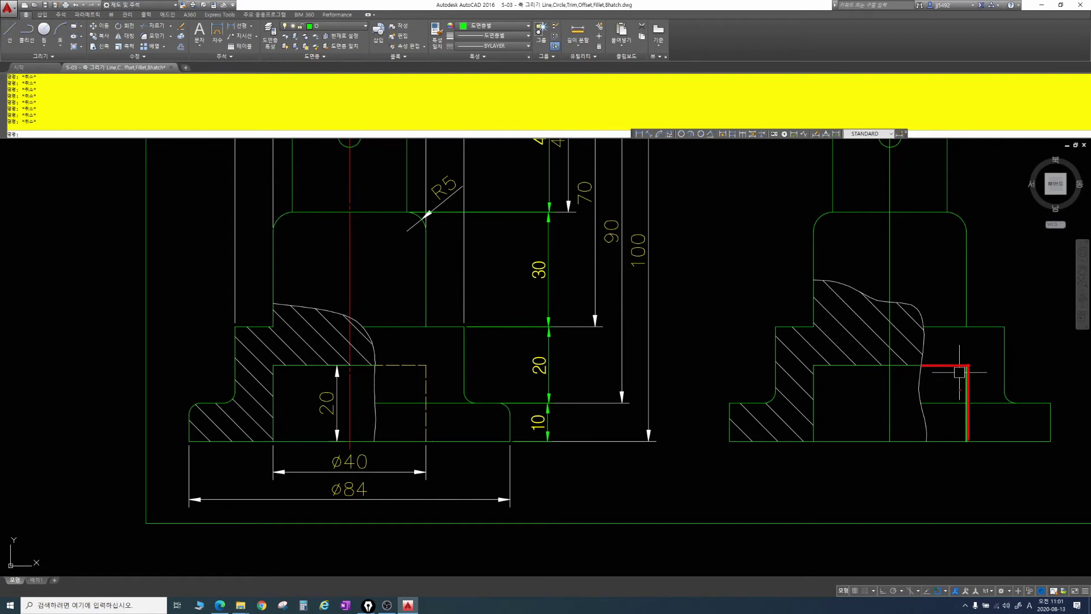
scroll(941, 369, "up", 2)
left_click(938, 363)
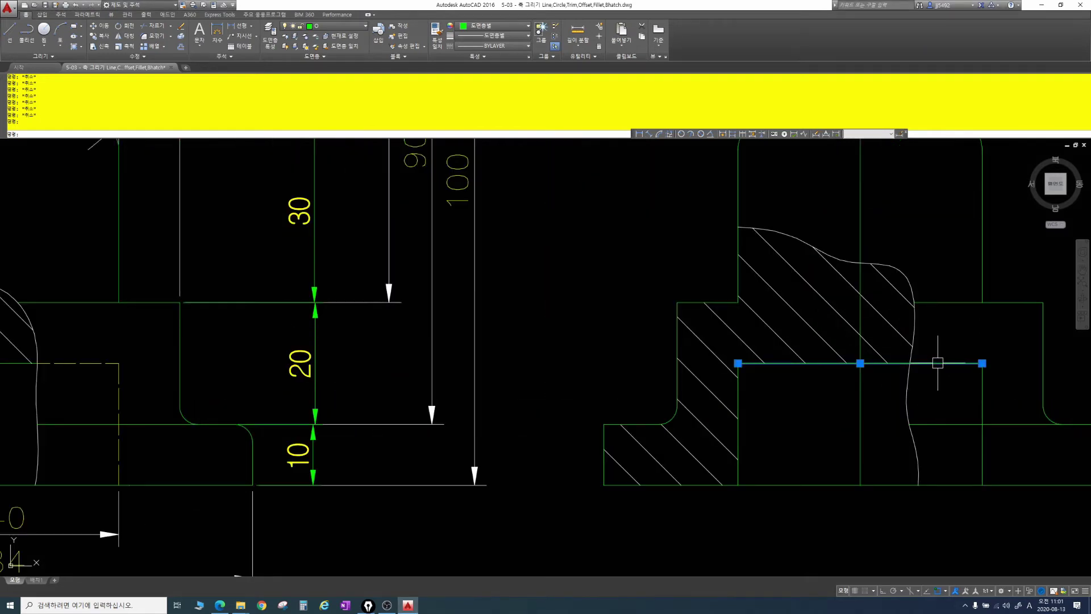
key("Escape")
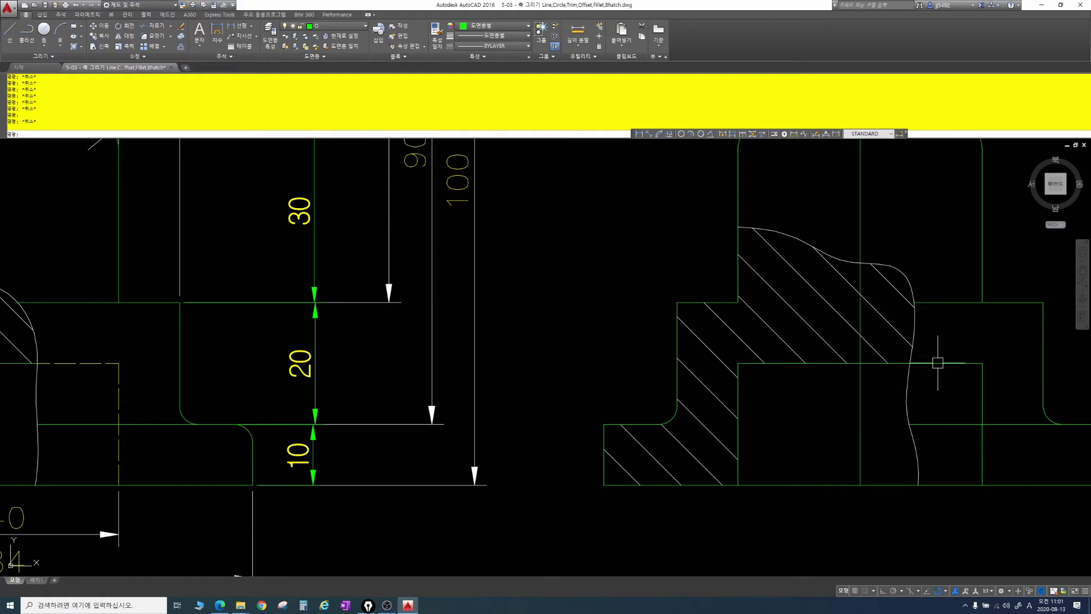
type("tr")
key("space")
key("space")
left_click(938, 364)
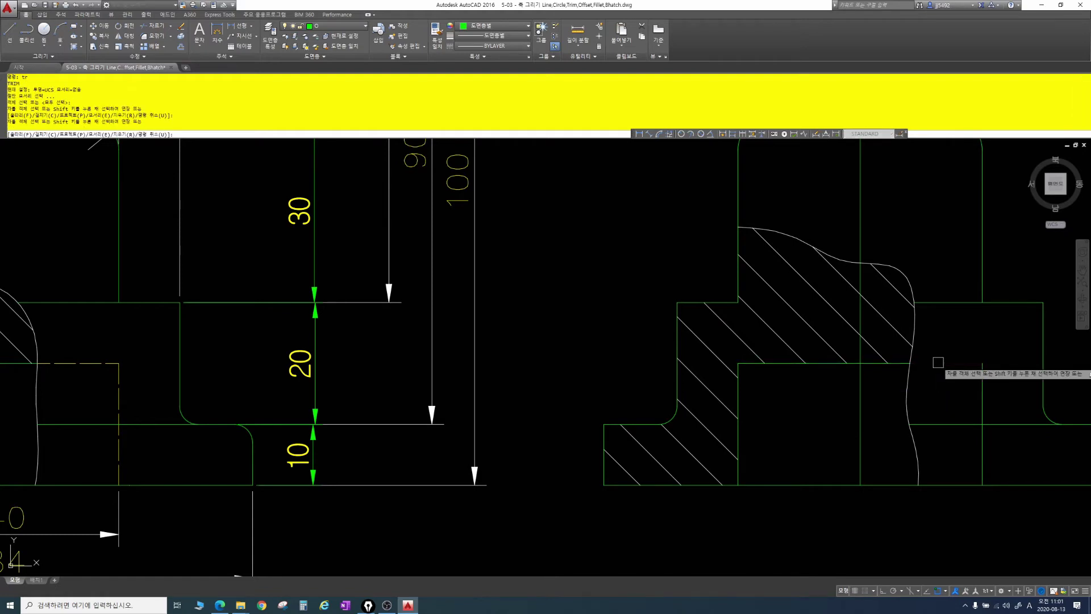
key("Escape")
key("Escape")
key("Escape")
Draw a separate line from the break line's intersection with the bore's top edge to the bore's upper right corner
type("l")
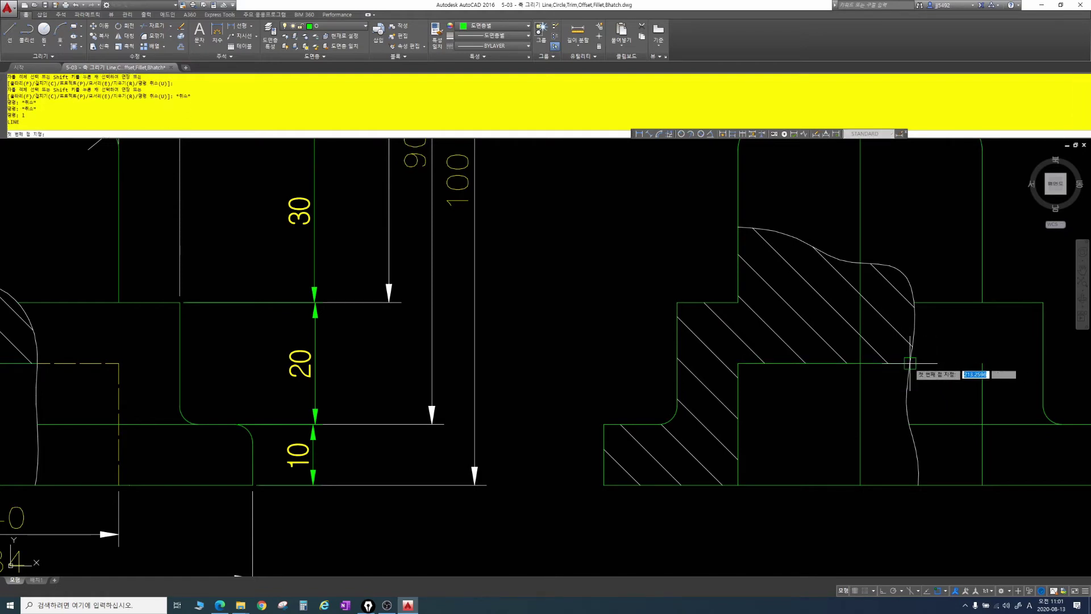
key("space")
left_click(912, 364)
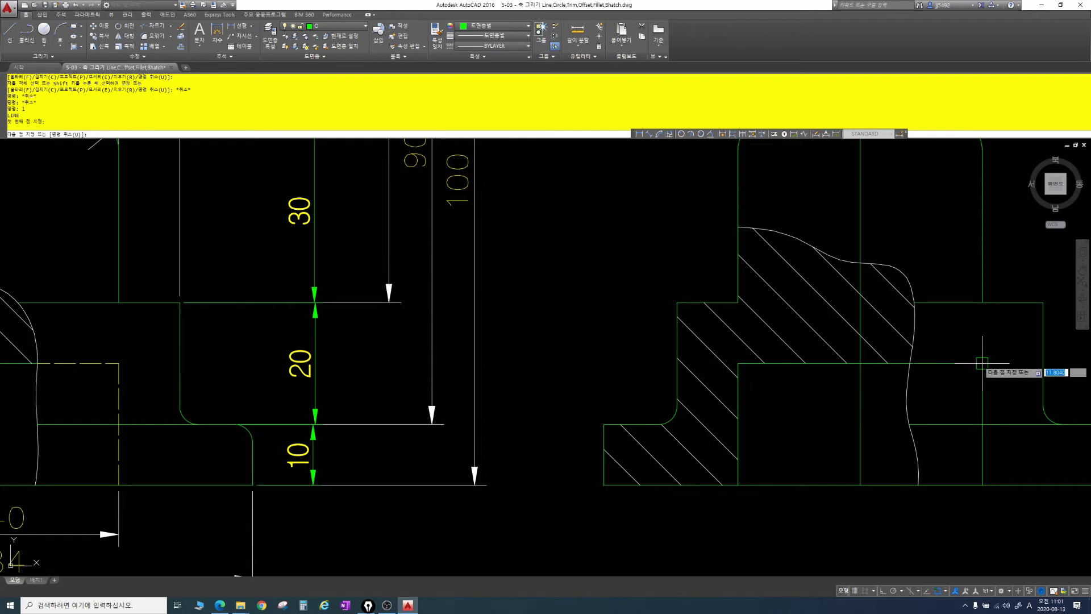
left_click(979, 363)
key("Escape")
key("Escape")
key("Escape")
key("F8")
key("F8")
key("Escape")
key("Escape")
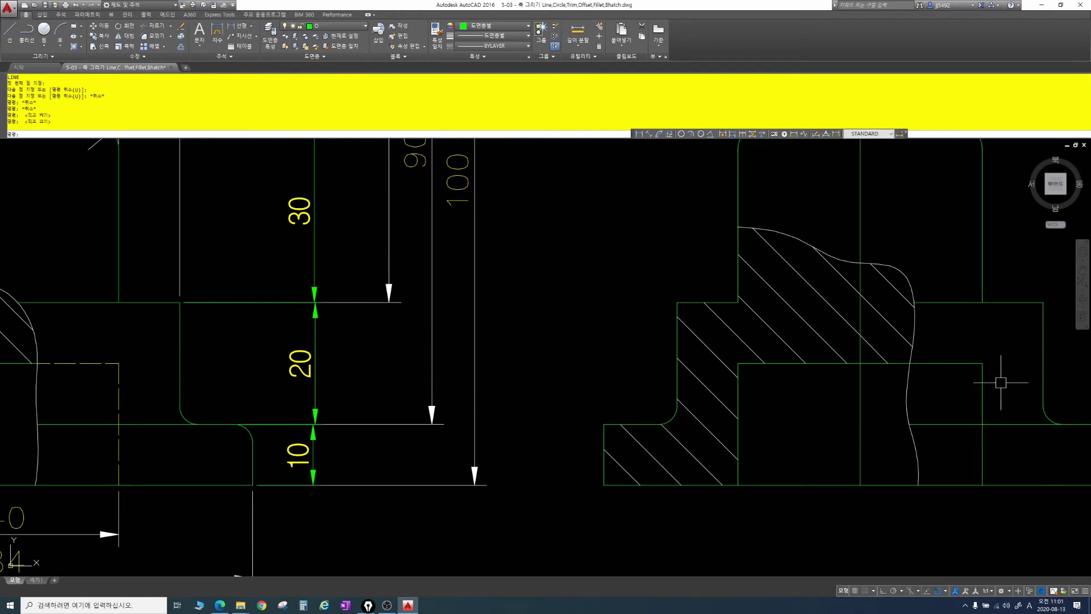
Assign the bore's uncut top edge segment and right wall to the yellow dashed hidden-line layer
left_click(1002, 382)
left_click(962, 352)
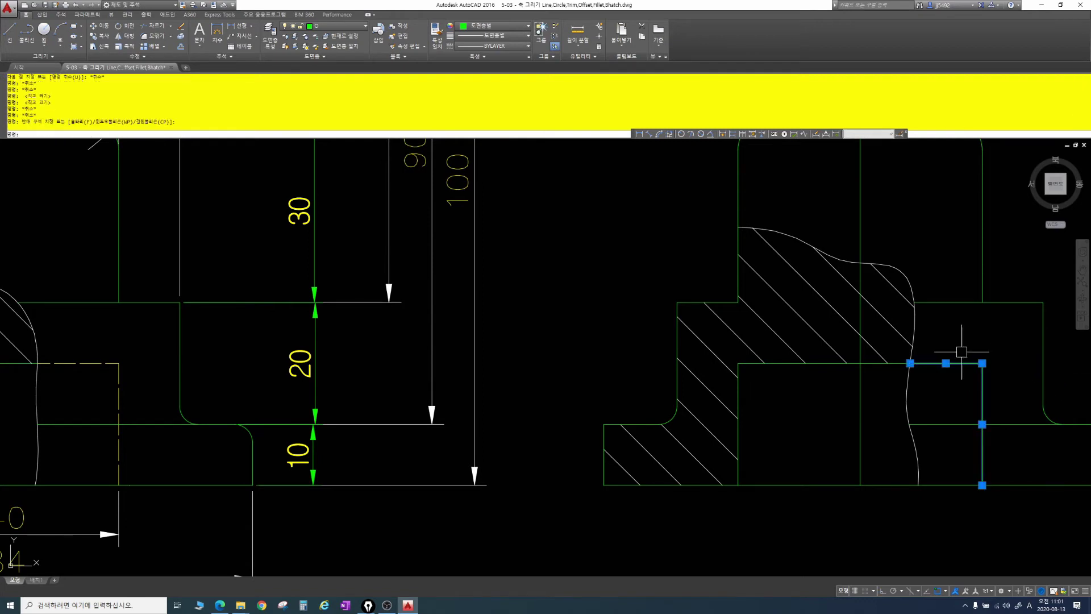
left_click(336, 29)
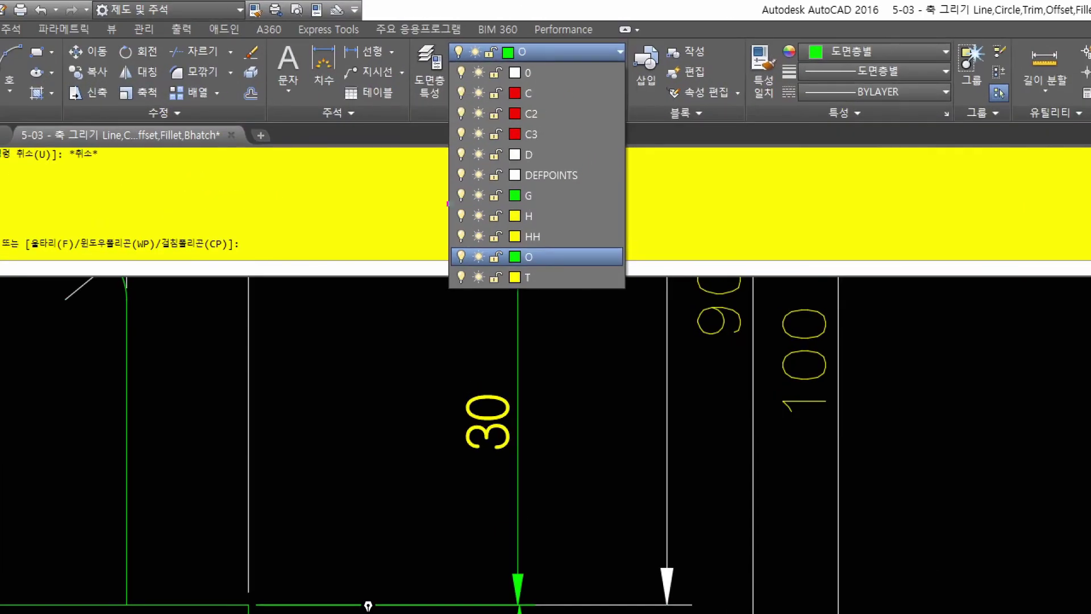
left_click_drag(448, 204, 562, 233, "ctrl")
key("Escape")
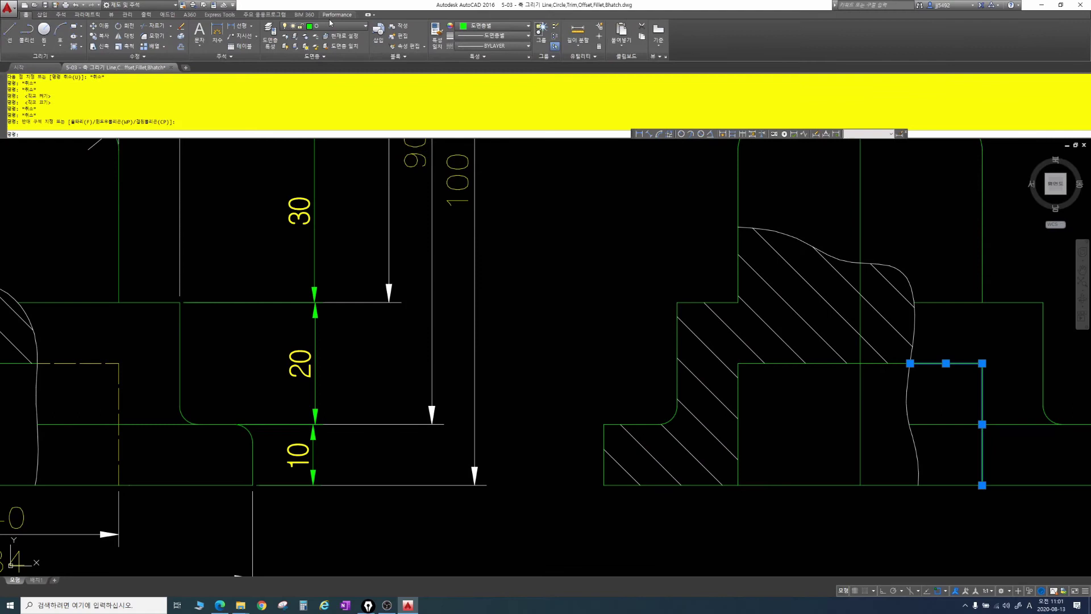
left_click(331, 26)
left_click(324, 81)
key("Escape")
key("Escape")
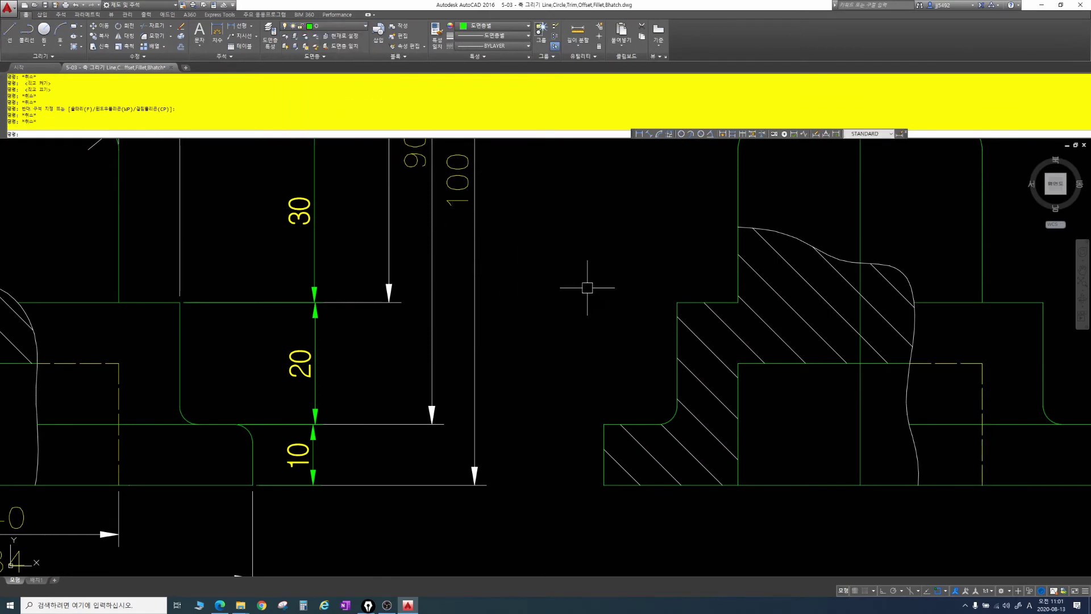
scroll(587, 288, "down", 5)
mouse_move(682, 290)
middle_mouse_down()
mouse_move(681, 329)
mouse_move(671, 329)
middle_mouse_up()
key("Escape")
key("Escape")
key("Escape")
scroll(743, 307, "up", 2)
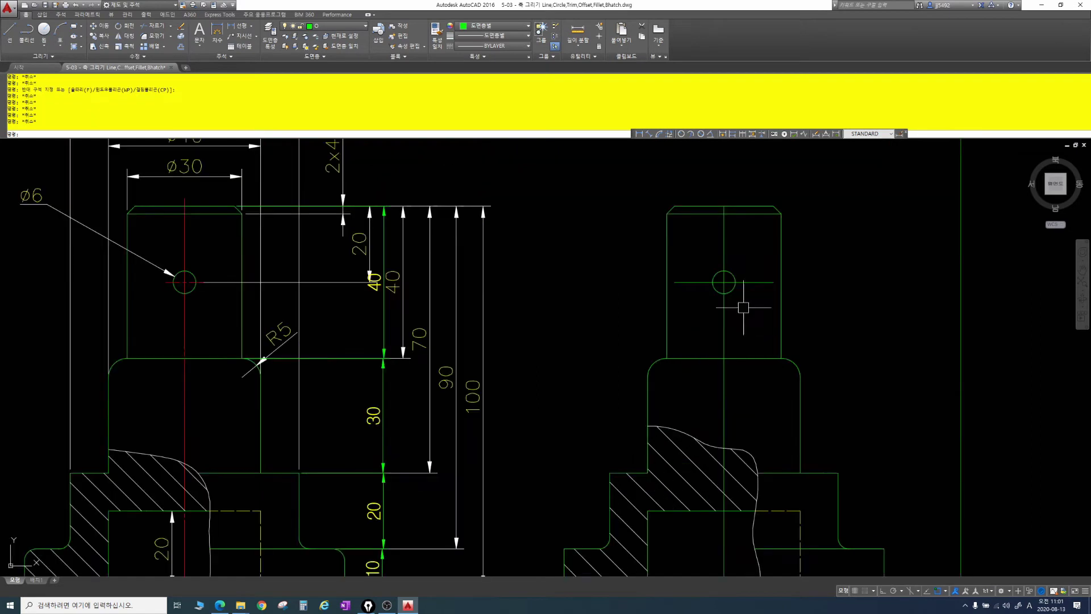
left_click(724, 384)
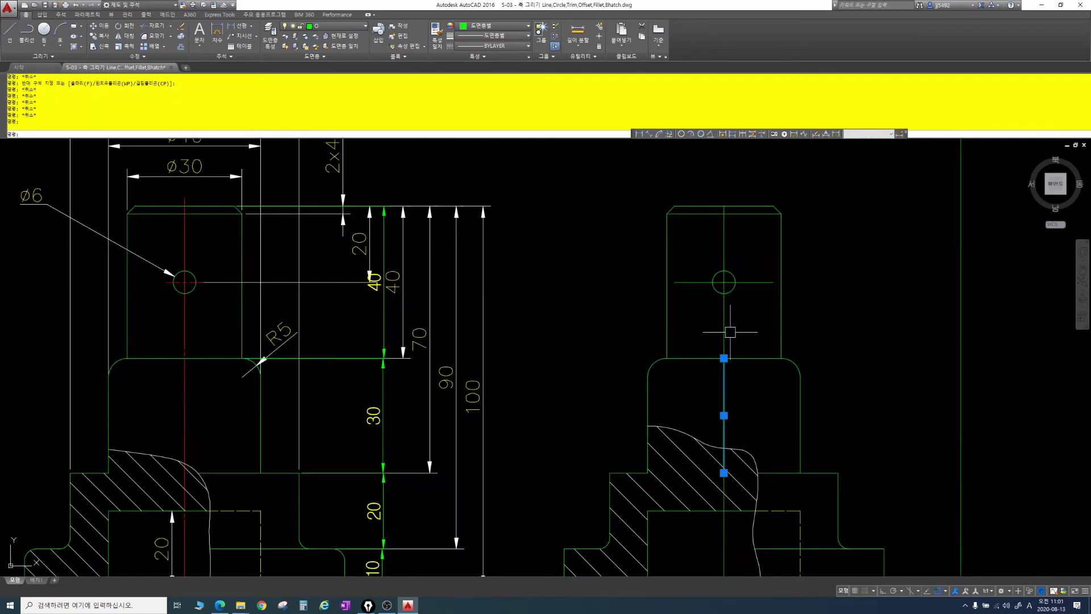
left_click(731, 314)
left_click(739, 366)
scroll(739, 364, "down", 2)
key("Escape")
key("Escape")
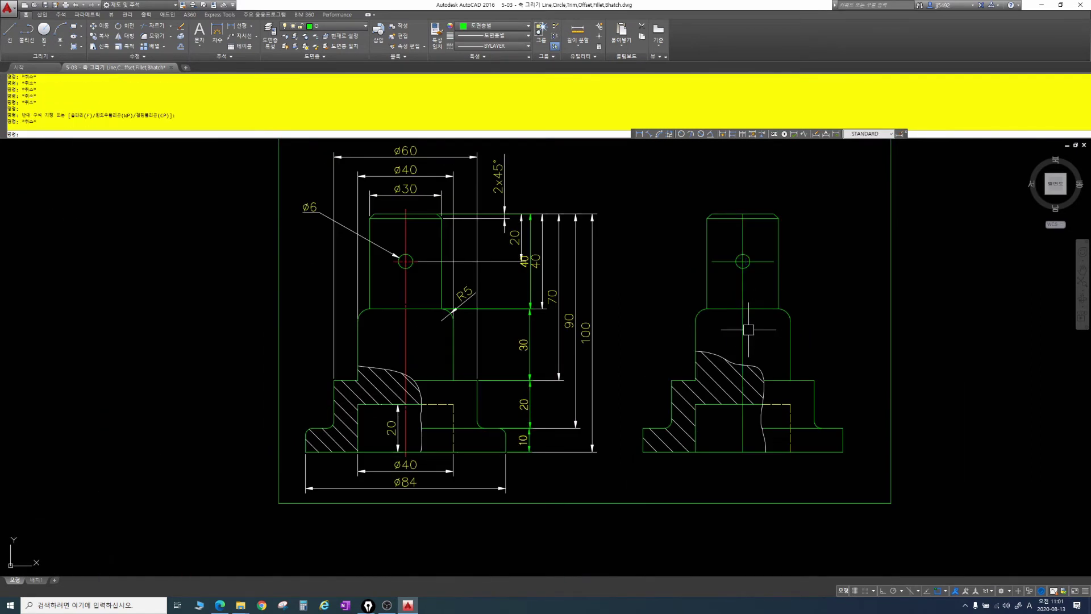
Delete the vertical centre line segments below the shaft's top section
left_click(742, 327)
scroll(742, 427, "up", 4)
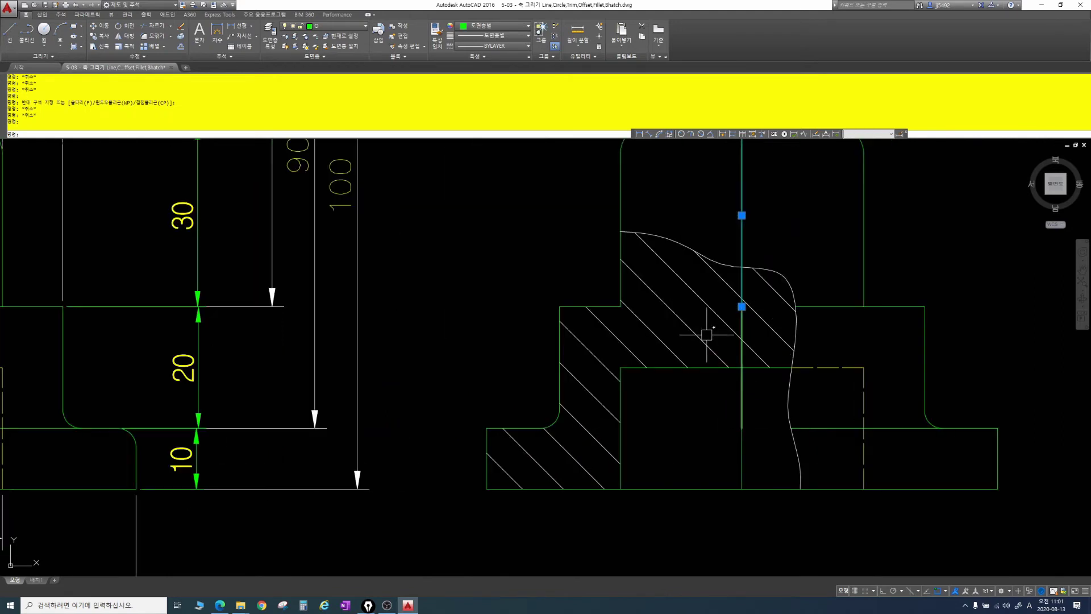
left_click(697, 228)
left_click(775, 531)
key("Delete")
scroll(769, 488, "down", 4)
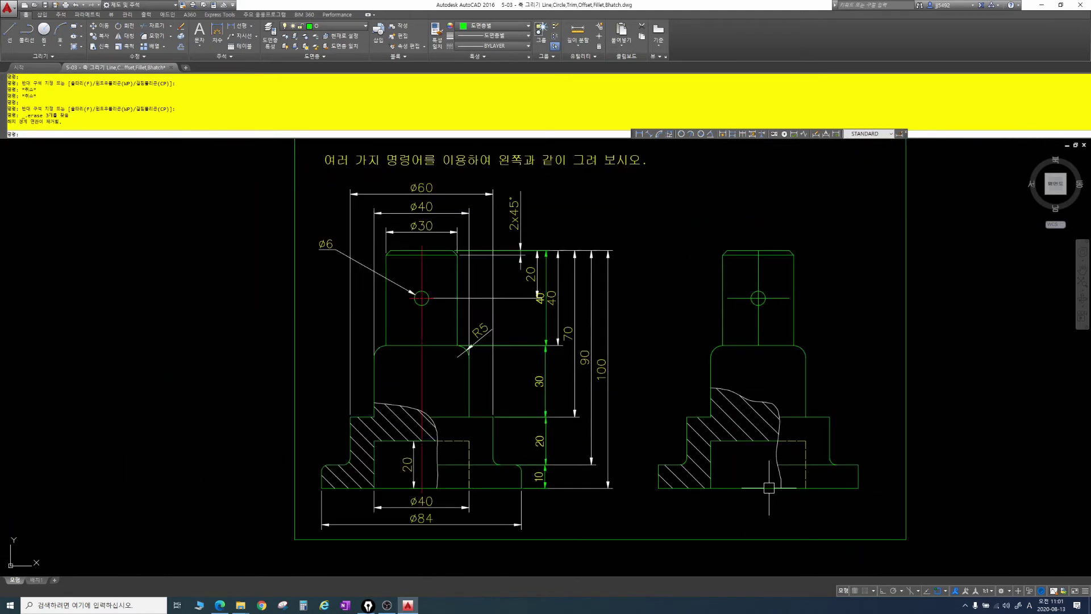
Stretch the lower end of the remaining vertical centre line from the top section down to the shaft's base
left_click(759, 324)
left_click(758, 345)
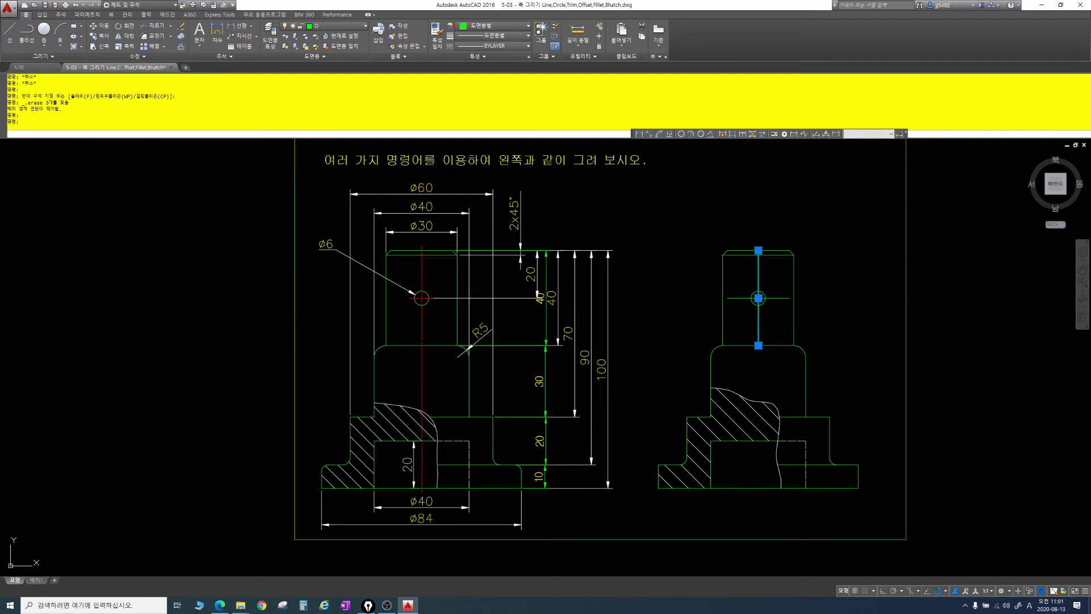
left_click(758, 487)
key("Escape")
key("Escape")
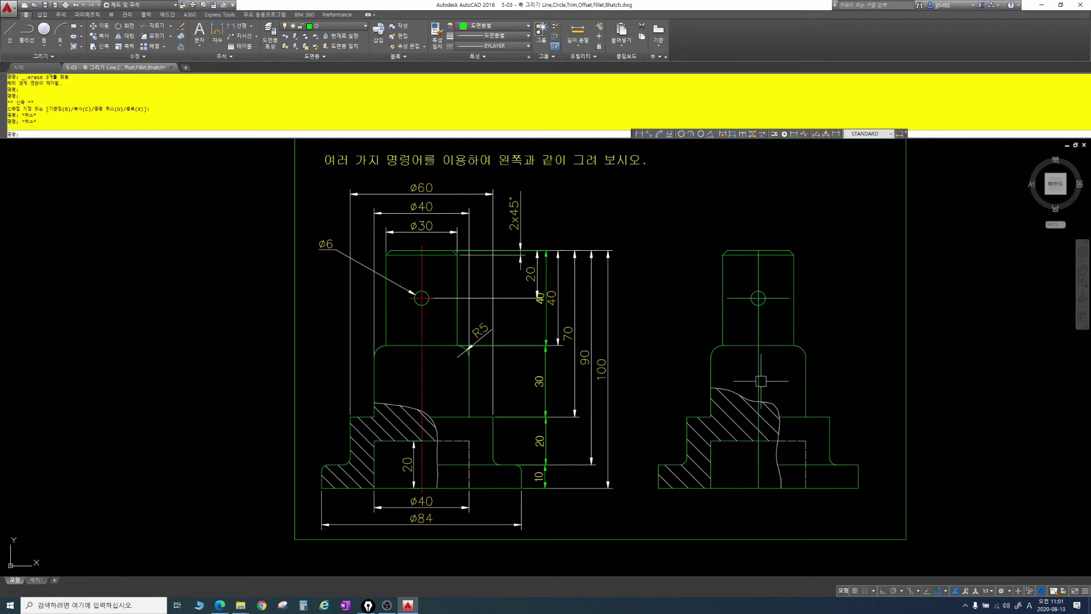
left_click(759, 377)
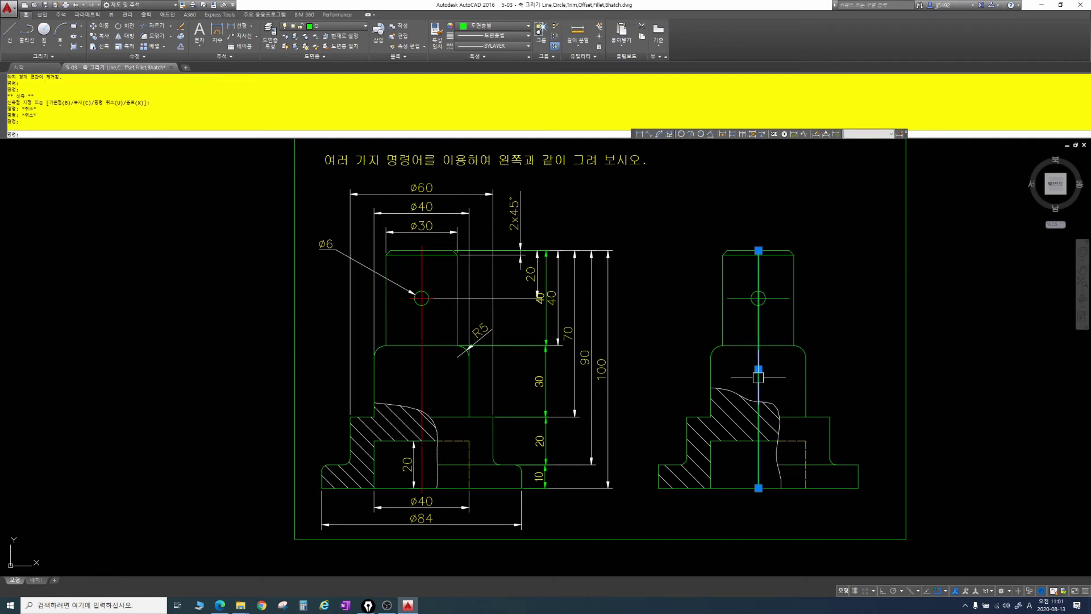
key("Escape")
key("Escape")
key("Escape")
Shorten both ends of the hole's horizontal centre line to the circle's left and right quadrants
left_click(781, 296)
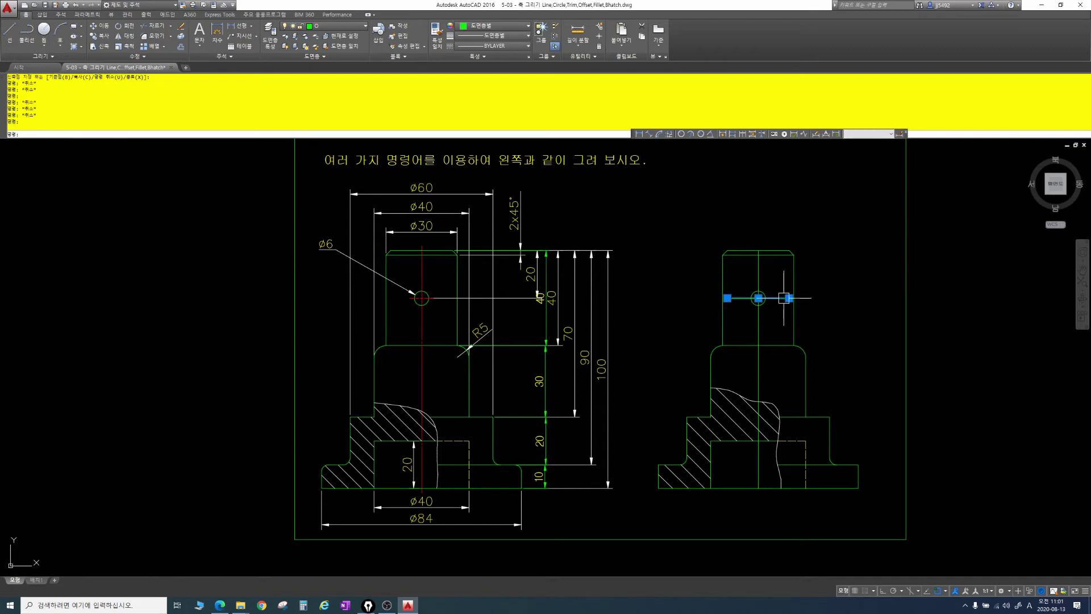
scroll(784, 298, "up", 2)
left_click(789, 298)
left_click(765, 297)
key("Escape")
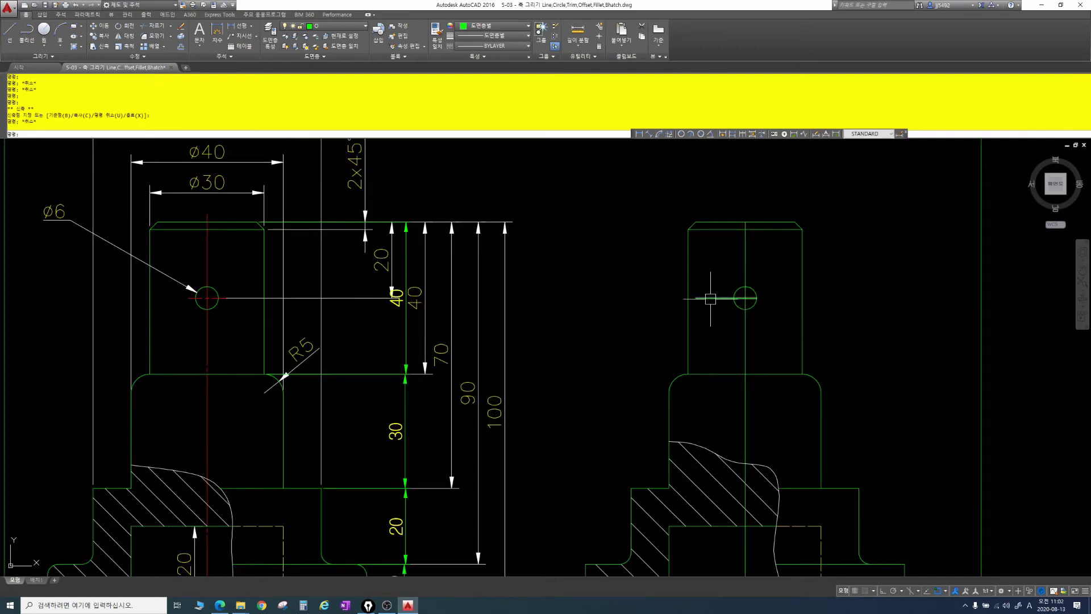
left_click(710, 298)
left_click(695, 298)
left_click(734, 298)
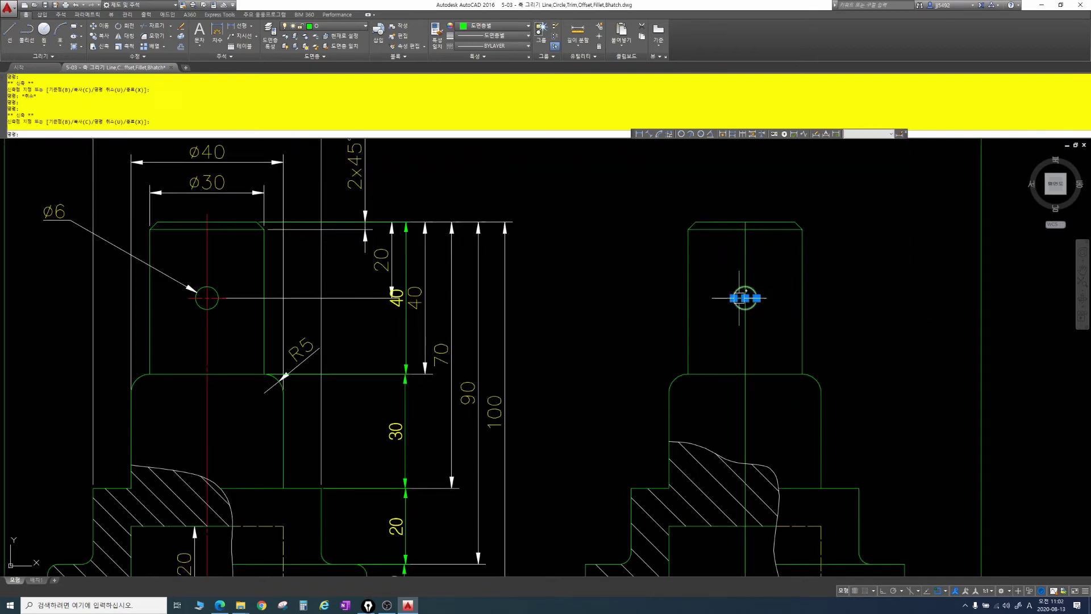
key("Escape")
key("Escape")
scroll(767, 278, "down", 3)
key("Escape")
key("Escape")
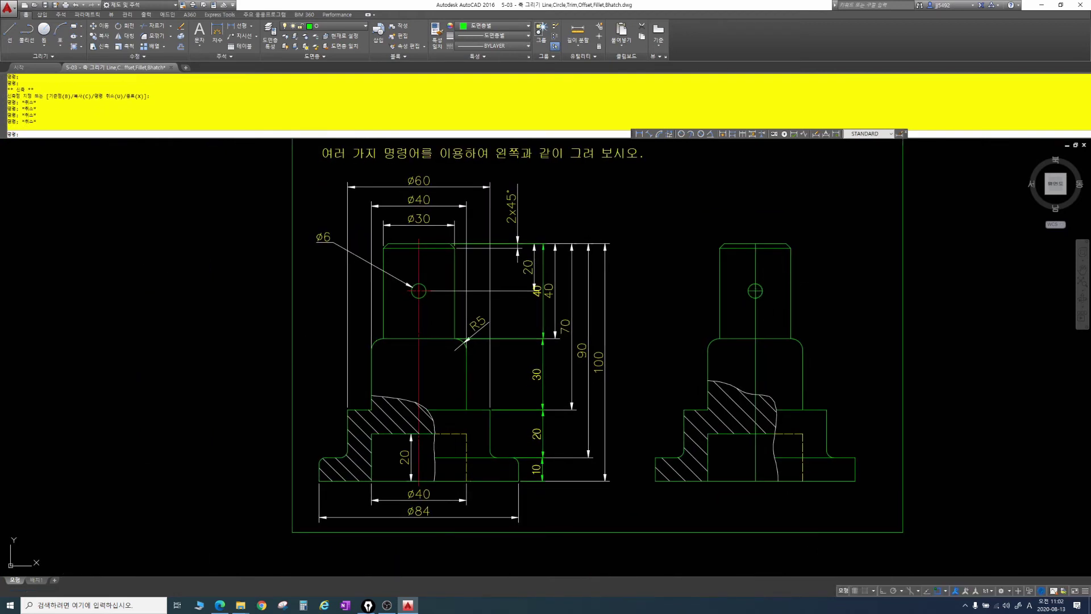
Lengthen the redrawn shaft's vertical centre line by a delta of 3 at both its upper and lower ends
key("Escape")
key("Escape")
key("Return")
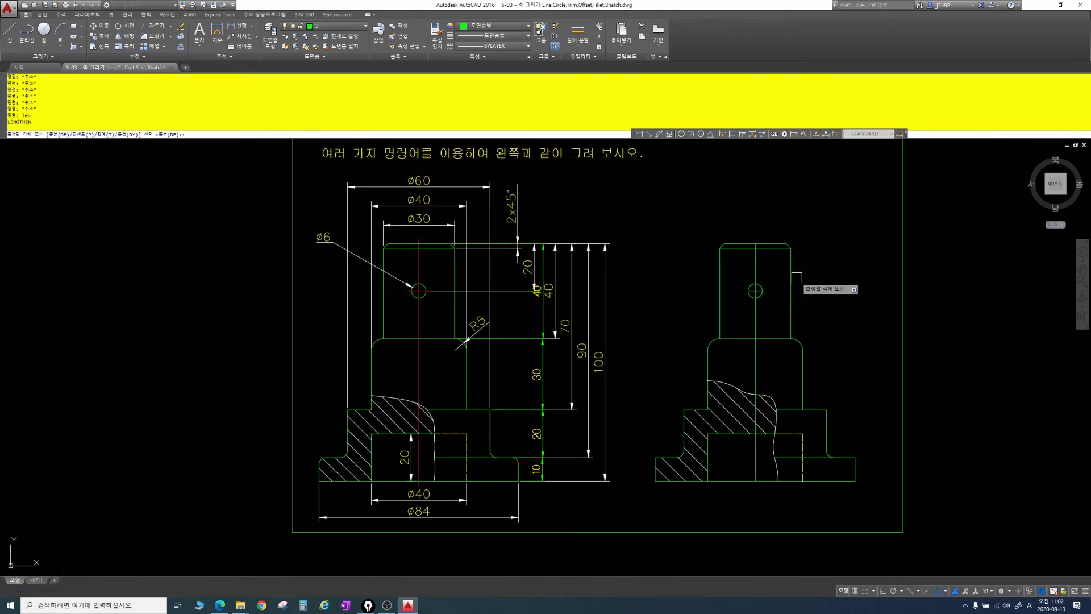
key("Return")
key("Return")
scroll(796, 276, "up", 4)
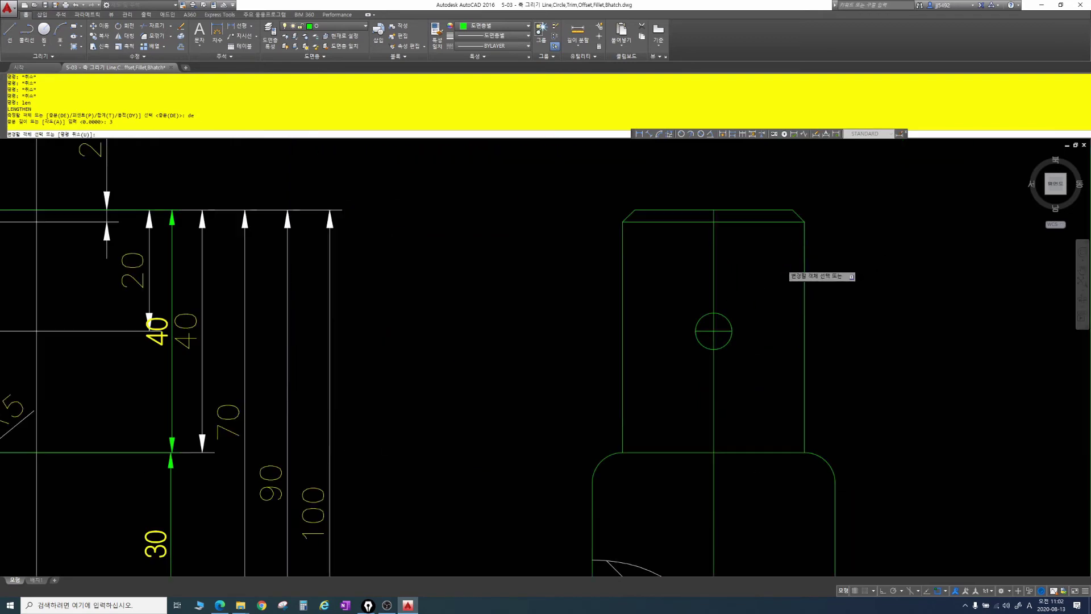
left_click(710, 251)
left_click(733, 318)
scroll(736, 316, "down", 2)
scroll(735, 316, "down", 2)
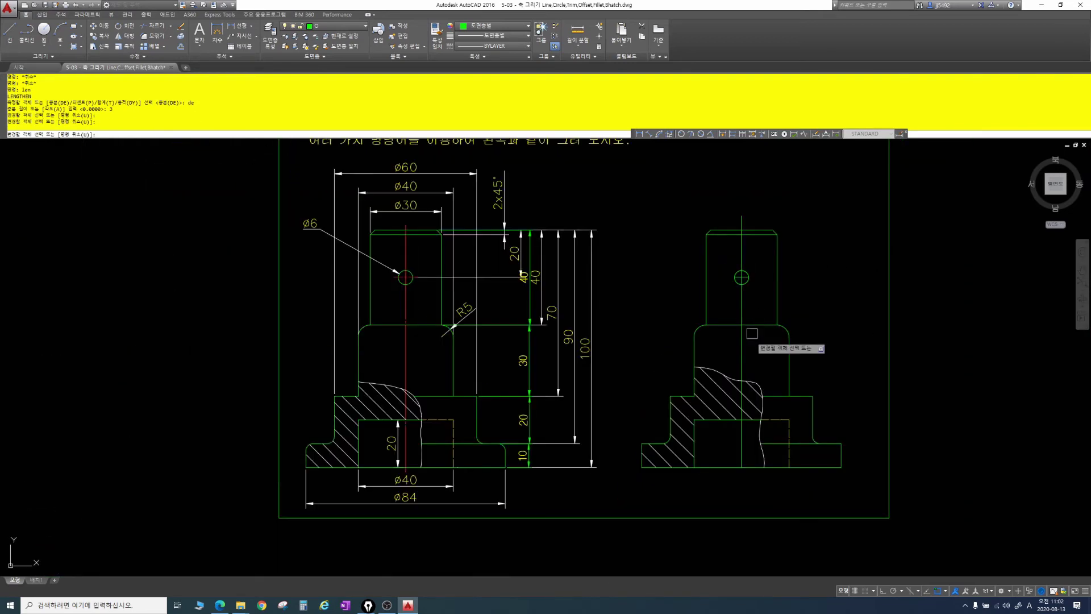
left_click(739, 339)
Lengthen both ends of the hole's horizontal centre line by the same delta of 3
left_click(742, 277)
scroll(741, 278, "up", 4)
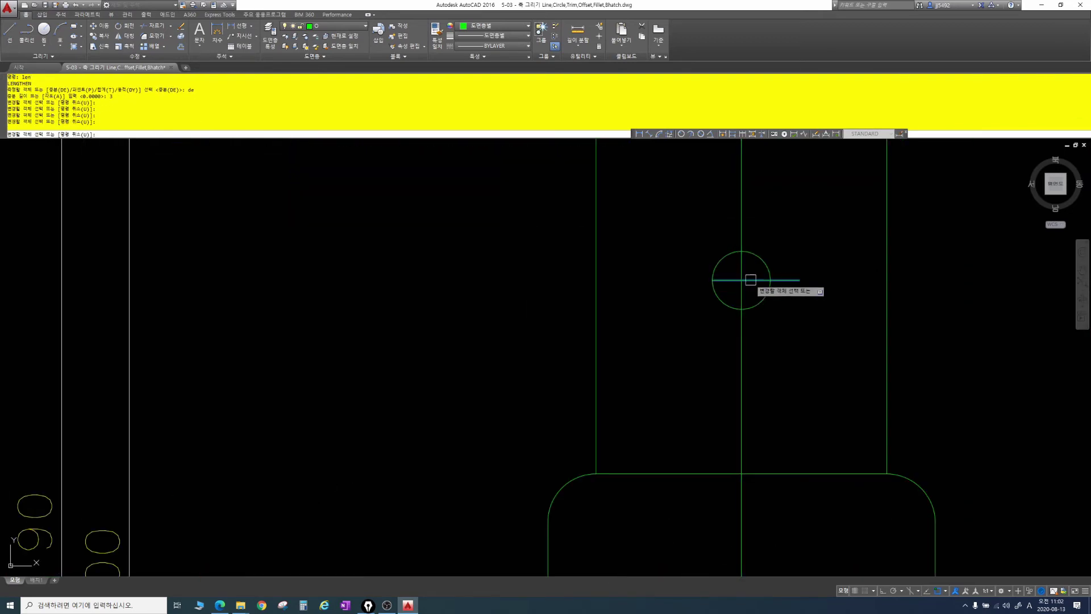
left_click(743, 278)
left_click(740, 279)
scroll(742, 279, "down", 1)
key("Escape")
key("Escape")
scroll(753, 291, "up", 2)
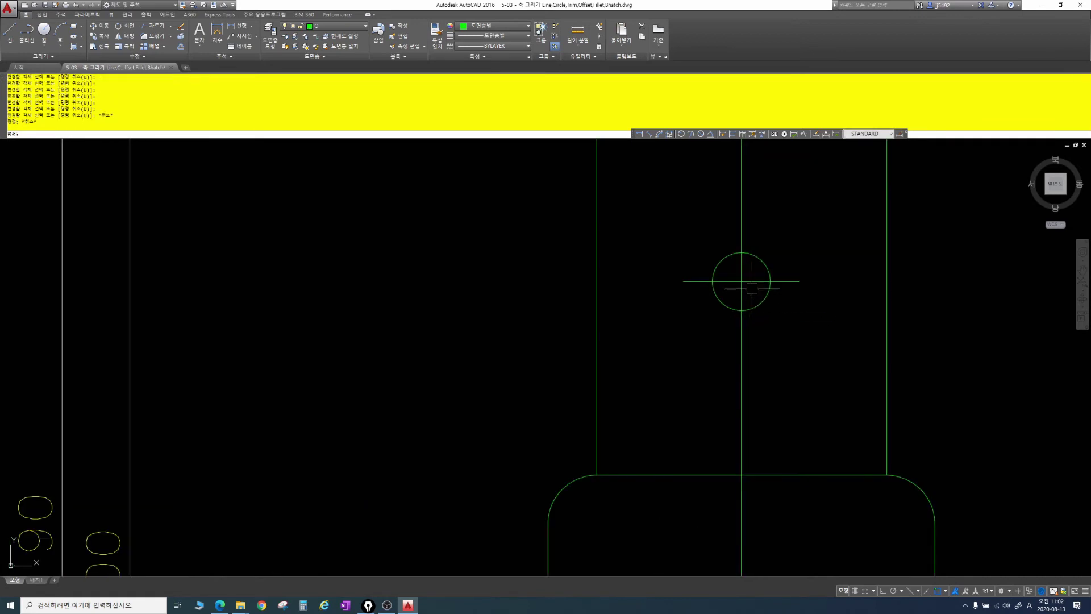
Assign the redrawn shaft's vertical centre line and the hole's horizontal centre line to the red centre-line layer
left_click(724, 281)
left_click(630, 160)
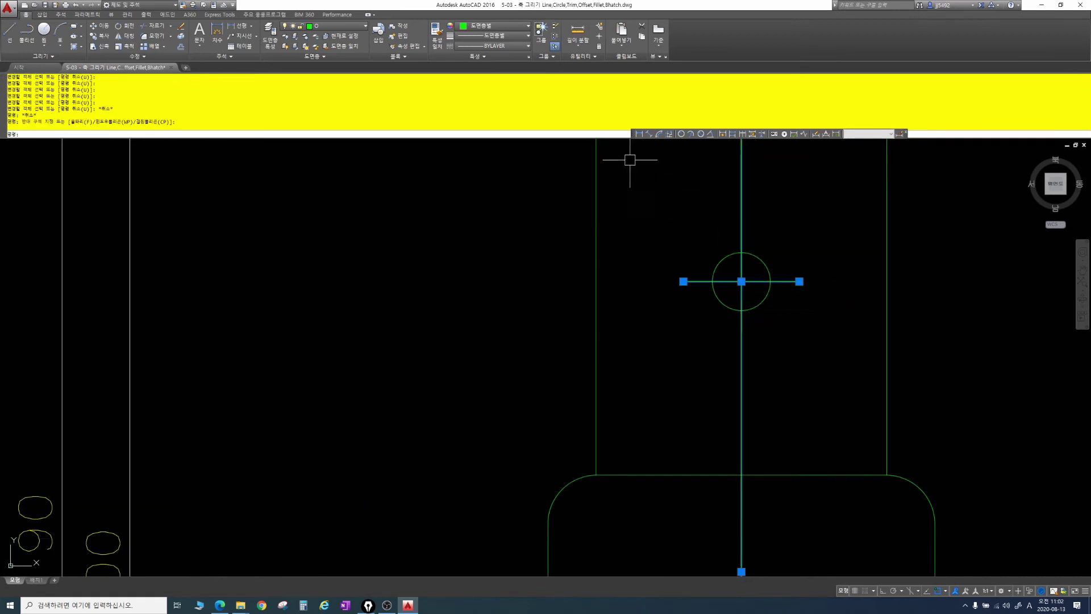
left_click(317, 27)
left_click(320, 65)
key("Escape")
scroll(551, 283, "down", 3)
middle_click_drag(551, 283, 639, 305)
scroll(657, 282, "down", 2)
mouse_move(658, 281)
middle_mouse_down()
mouse_move(714, 209)
mouse_move(658, 326)
mouse_move(629, 341)
middle_mouse_up()
key("Escape")
key("Escape")
key("Escape")
key("Escape")
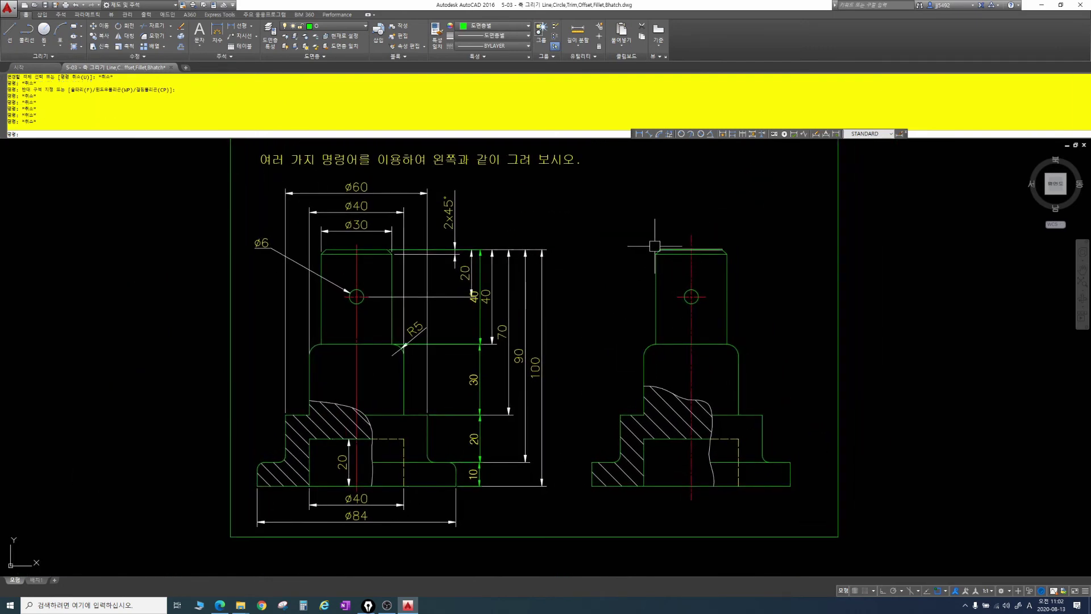
key("Escape")
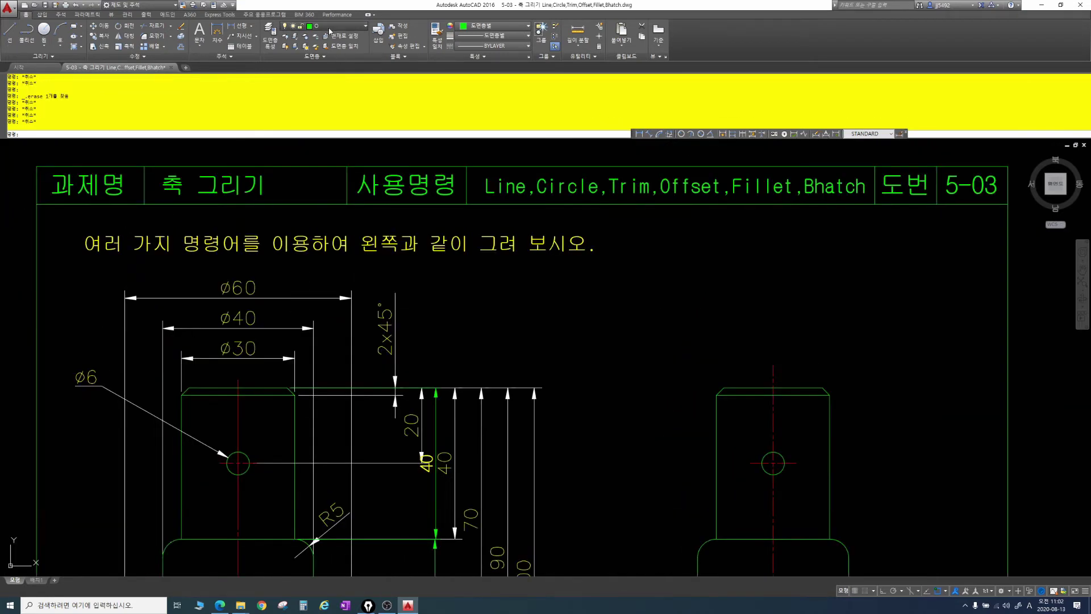
Make the white dimension layer current and place a quick dimension for the top section's width above the redrawn shaft
left_click(330, 27)
left_click(322, 78)
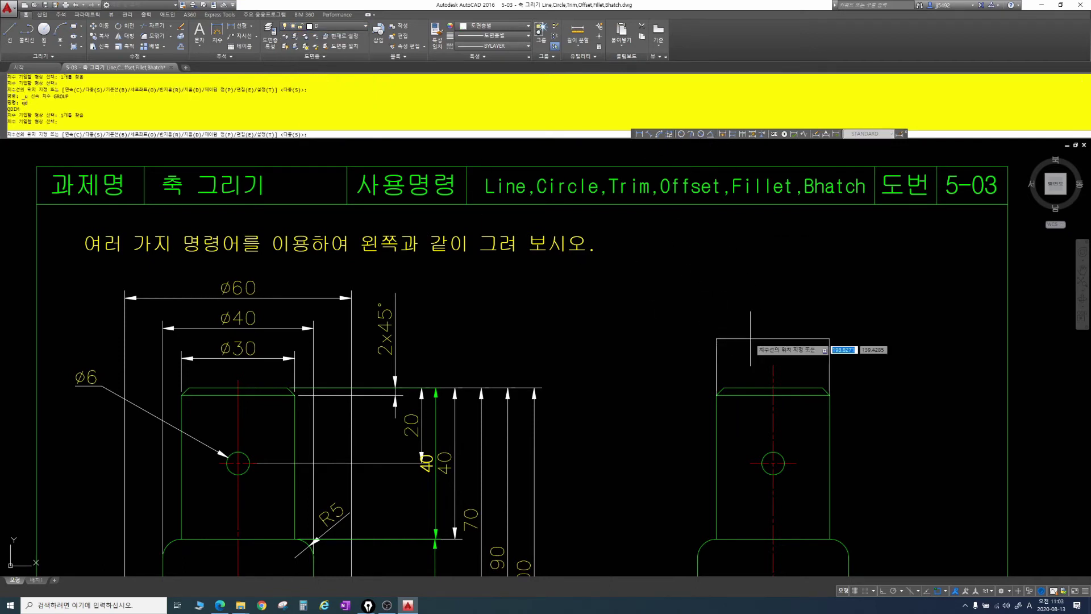
left_click(773, 344)
Add a quick dimension for the middle section's width above the top section's width dimension
key("space")
middle_click_drag(700, 568, 740, 491)
left_click(740, 491)
left_click(890, 493)
key("space")
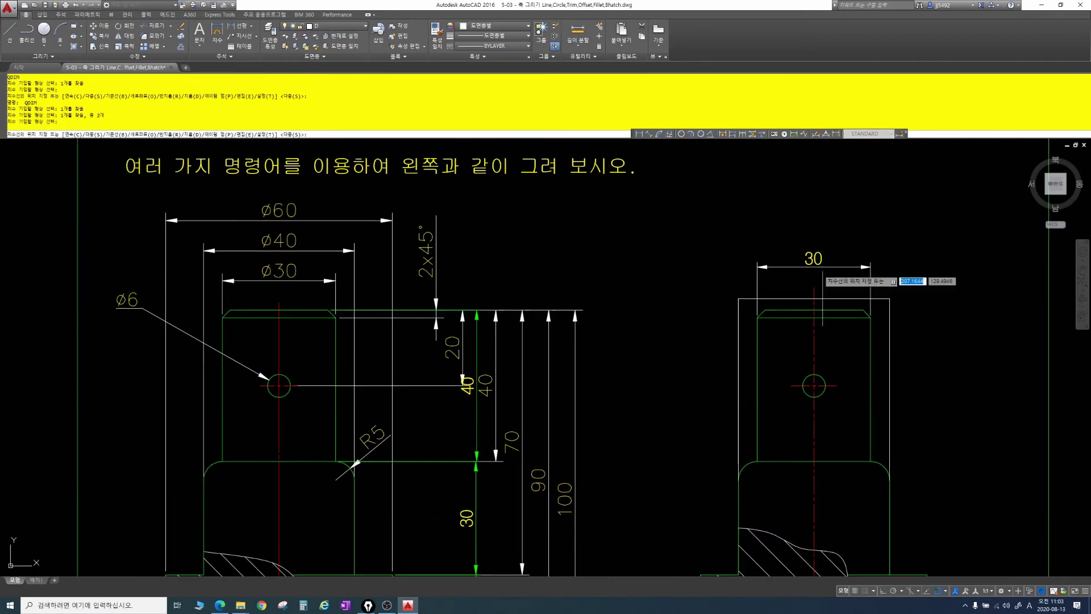
left_click(817, 228)
Add a quick dimension between the lower section's vertical side edges, placed above the other width dimensions
key("space")
scroll(818, 311, "down", 2)
scroll(806, 362, "up", 1)
scroll(784, 427, "up", 1)
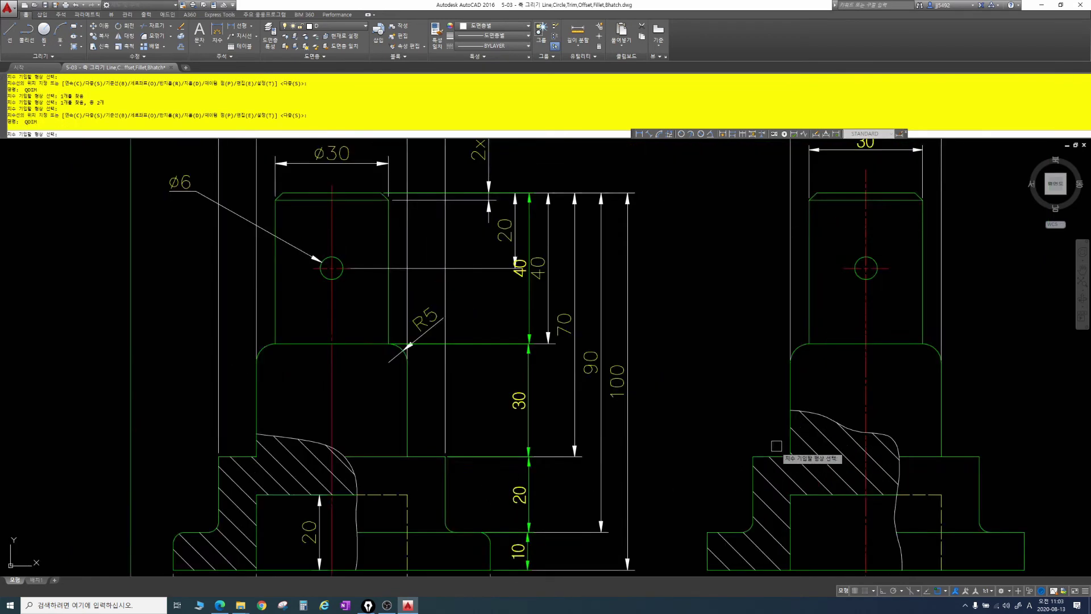
scroll(752, 475, "up", 1)
left_click(752, 495)
scroll(756, 477, "down", 2)
left_click(922, 467)
left_click(911, 458)
key("space")
scroll(890, 387, "down", 2)
left_click(855, 229)
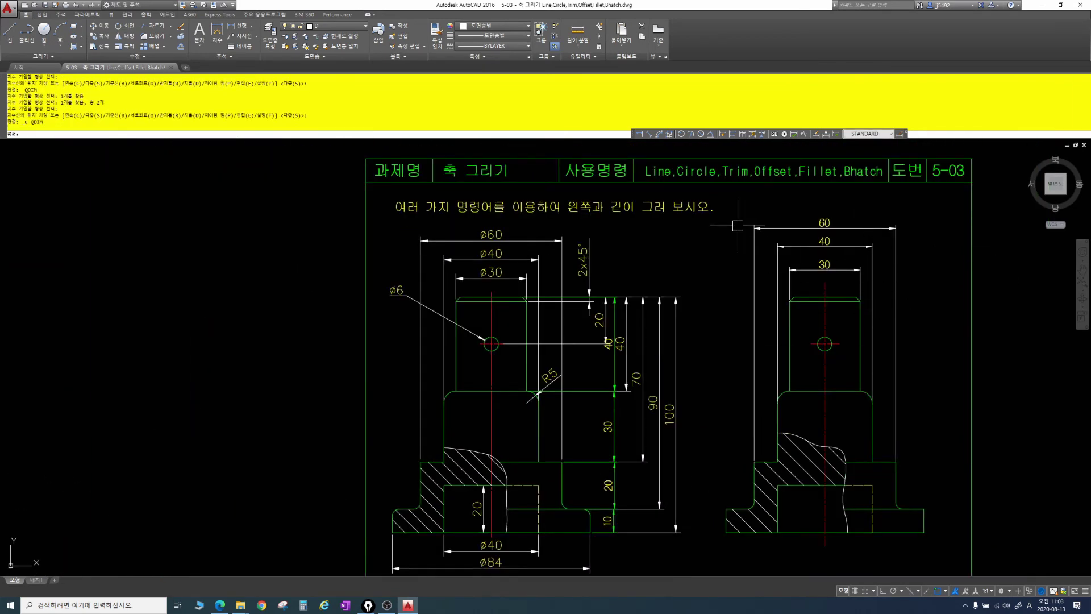
Add a vertical linear dimension from the shaft's top edge to the hole's centre line, placed beside the shaft
left_click(639, 134)
scroll(833, 294, "up", 2)
left_click(870, 298)
left_click(844, 373)
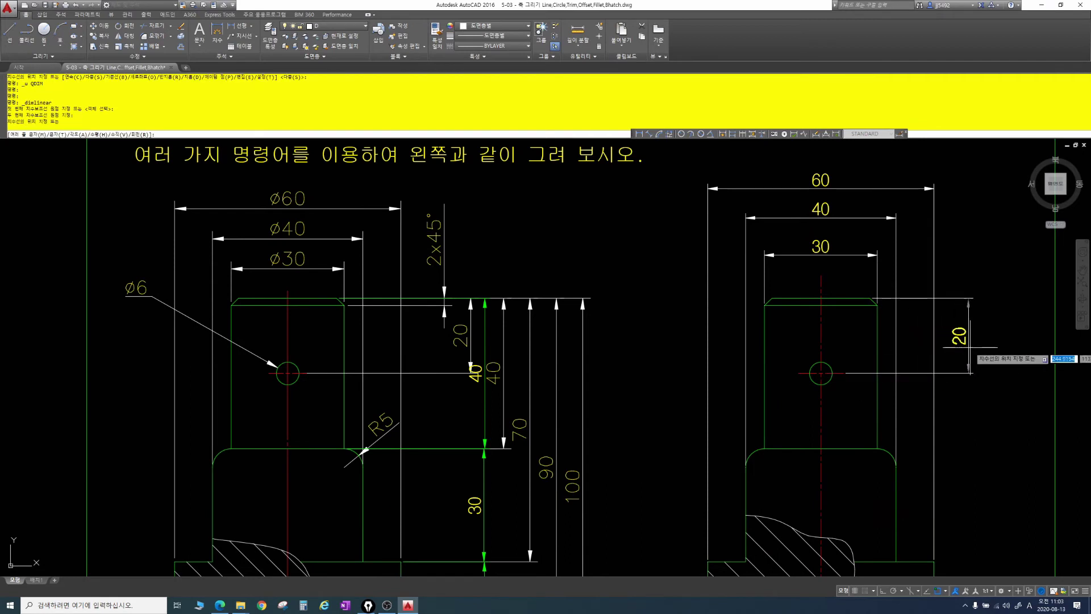
left_click(973, 351)
key("space")
left_click(870, 299)
middle_click_drag(875, 371, 870, 359)
key("Escape")
key("Escape")
key("Escape")
key("Escape")
key("Escape")
Add a quick dimension for the height from the shaft's top edge to the middle section's top edge
type("qd")
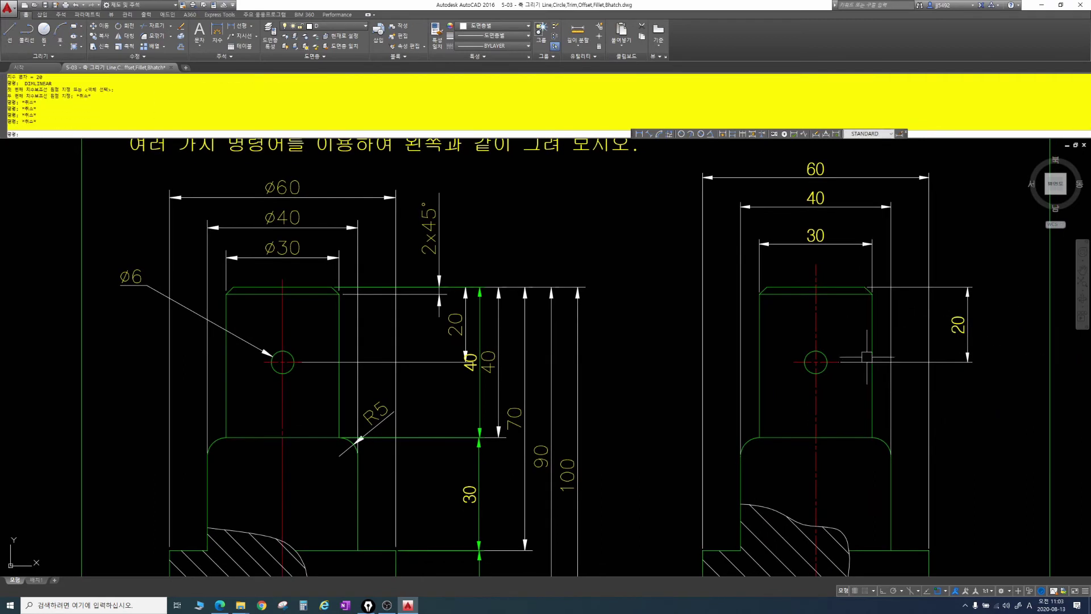
key("space")
left_click(847, 288)
left_click(858, 438)
key("space")
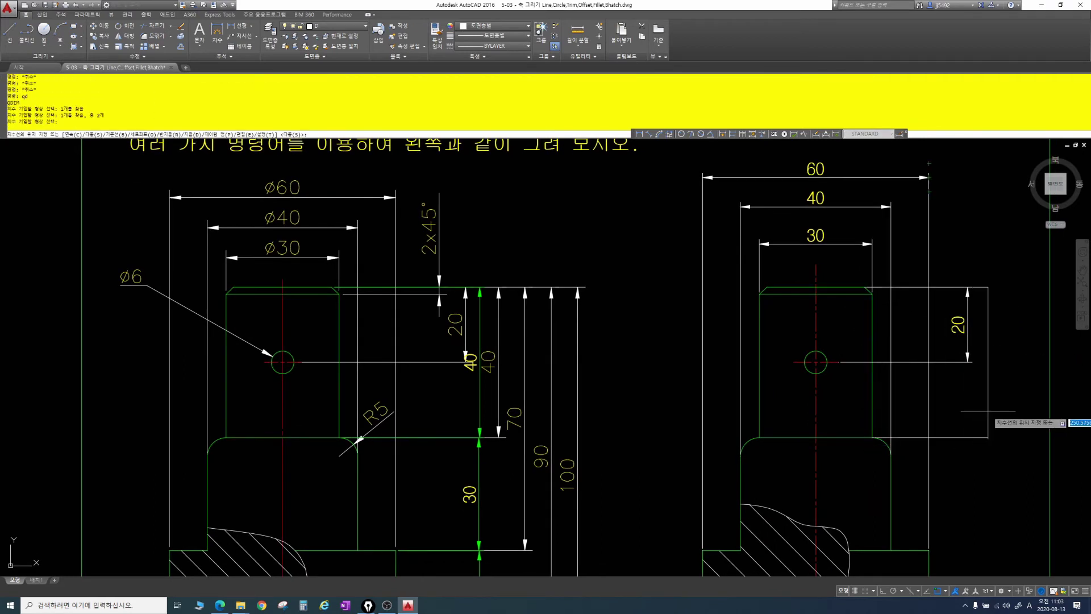
left_click(996, 398)
Add a quick dimension from the shaft's top edge down to the lower section's top edge
key("space")
left_click(844, 287)
middle_click_drag(859, 432, 842, 369)
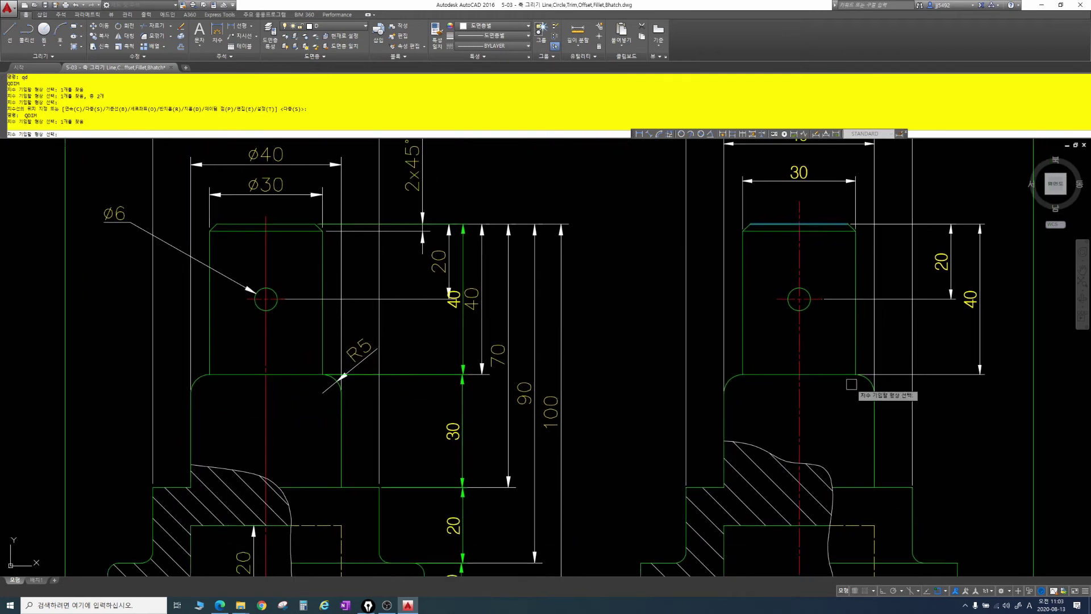
left_click(872, 488)
key("space")
left_click(1010, 432)
Add a quick dimension from the shaft's top edge down to the base flange's top edge
key("space")
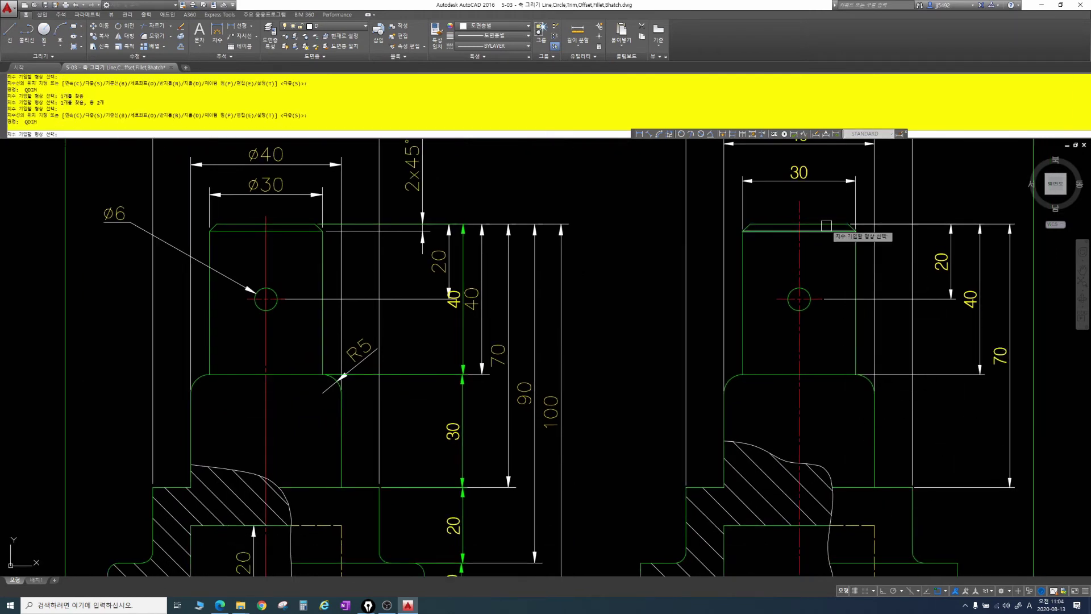
left_click(828, 225)
middle_click_drag(900, 530, 877, 404)
left_click(926, 437)
key("space")
middle_click_drag(999, 410, 971, 412)
left_click(994, 425)
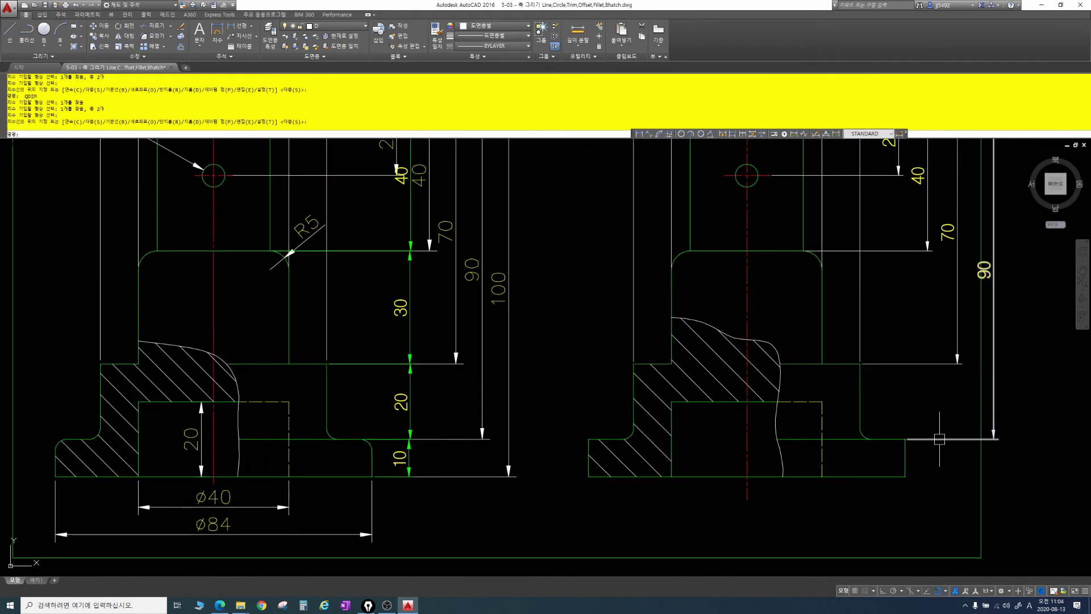
Add a quick dimension for the shaft's overall height, placed outside the other height dimensions
key("space")
left_click(887, 477)
middle_click_drag(881, 397, 872, 517)
left_click(765, 219)
key("space")
middle_click_drag(863, 250, 746, 213)
left_click(906, 234)
middle_click_drag(878, 272, 906, 297)
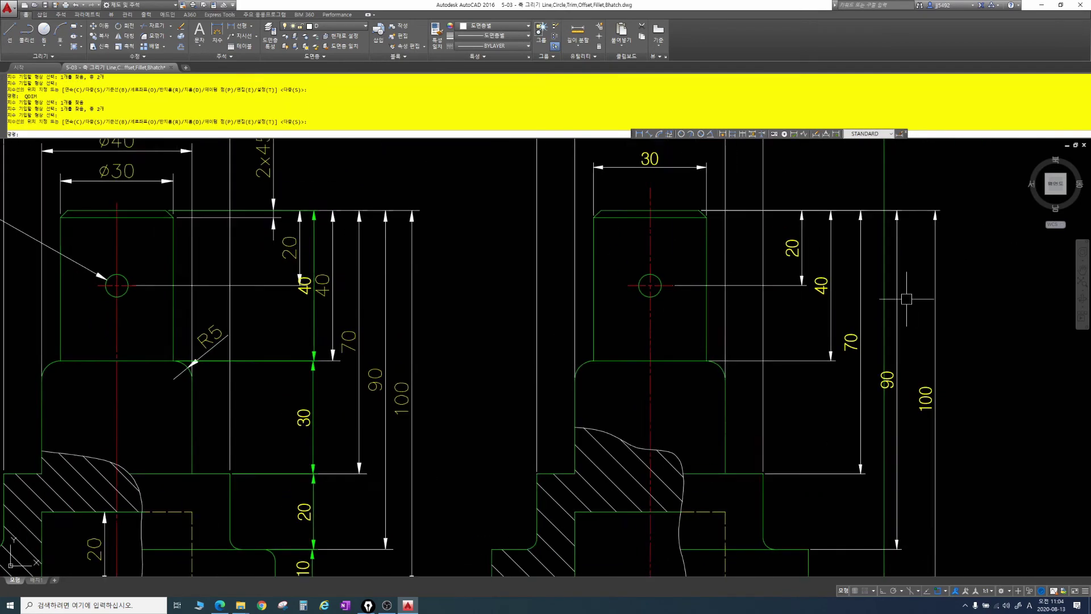
scroll(896, 308, "down", 2)
middle_click_drag(813, 412, 830, 344)
key("space")
left_click(726, 420)
scroll(737, 373, "up", 4)
left_click(737, 371)
key("space")
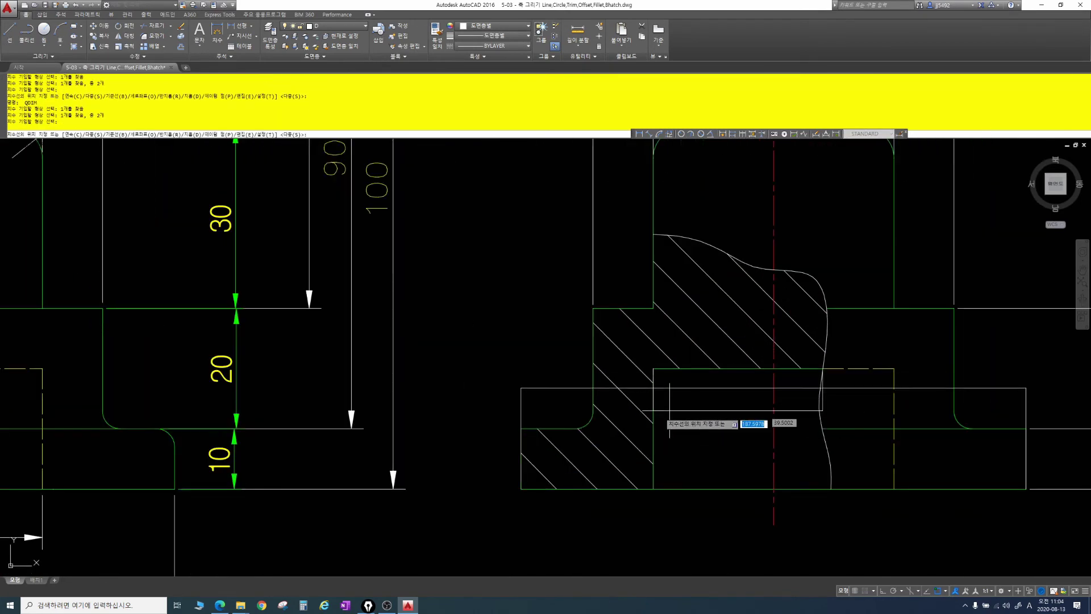
key("Escape")
key("Escape")
Add a vertical linear dimension for the bore's depth inside the sectioned bore
left_click(639, 134)
left_click(738, 369)
left_click(739, 487)
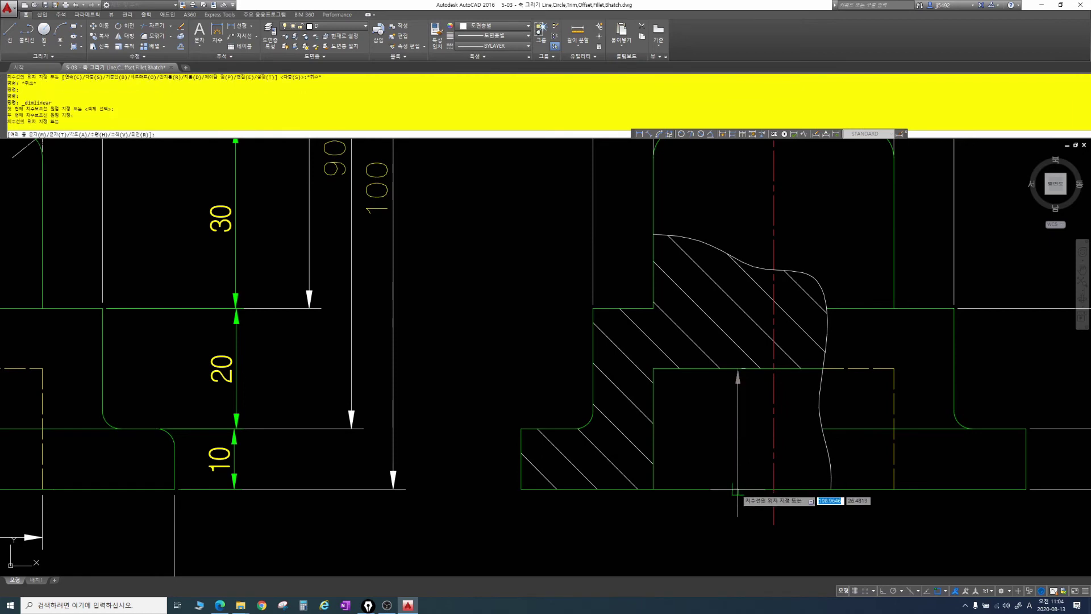
left_click(730, 483)
Add a horizontal linear dimension for the bore's width below the shaft's base
scroll(756, 458, "down", 2)
middle_click_drag(756, 458, 796, 394)
key("space")
left_click(732, 413)
left_click(882, 414)
left_click(875, 456)
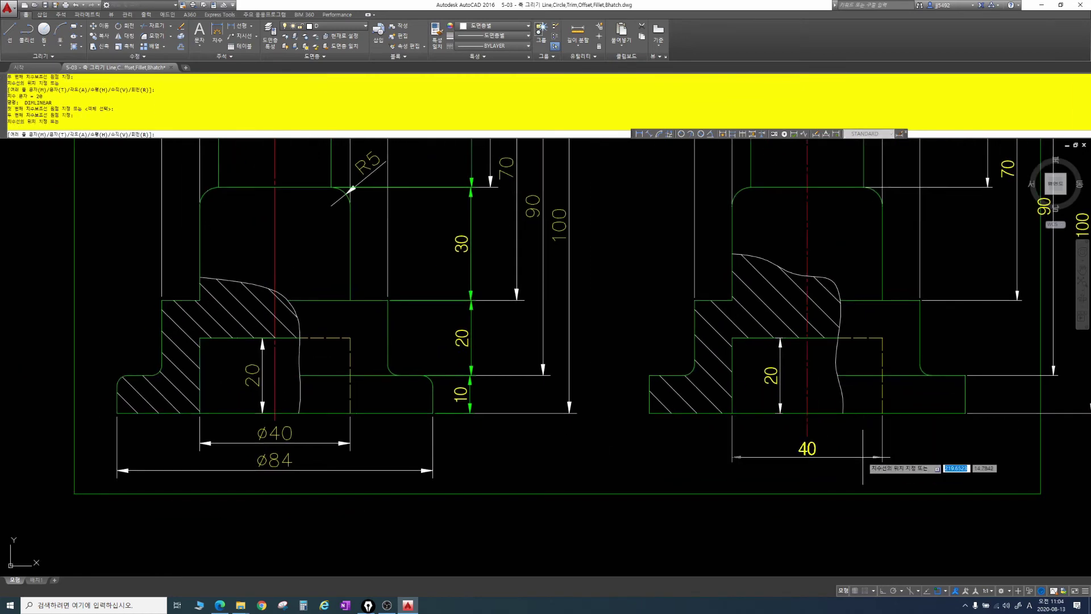
Add a horizontal linear dimension for the base flange's full width below the bore width dimension
key("space")
left_click(650, 413)
left_click(966, 413)
left_click(918, 486)
key("Escape")
Add a radius dimension to the middle section's upper-right fillet, with its text outside the shaft
scroll(892, 408, "down", 2)
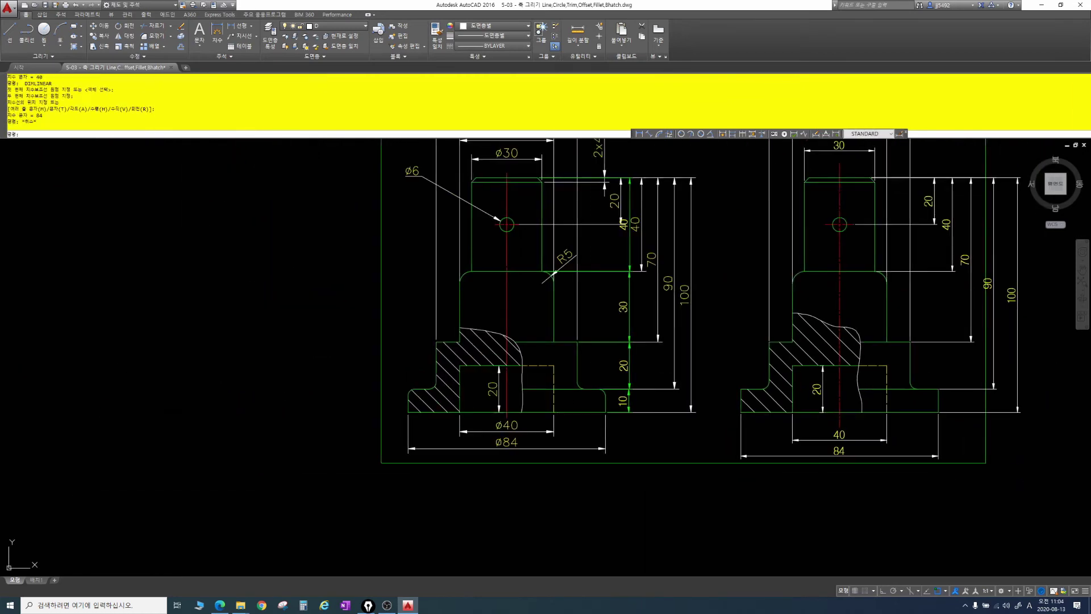
middle_click_drag(891, 404, 807, 434)
left_click(681, 134)
scroll(789, 307, "up", 6)
left_click(814, 305)
left_click(880, 260)
scroll(880, 260, "down", 4)
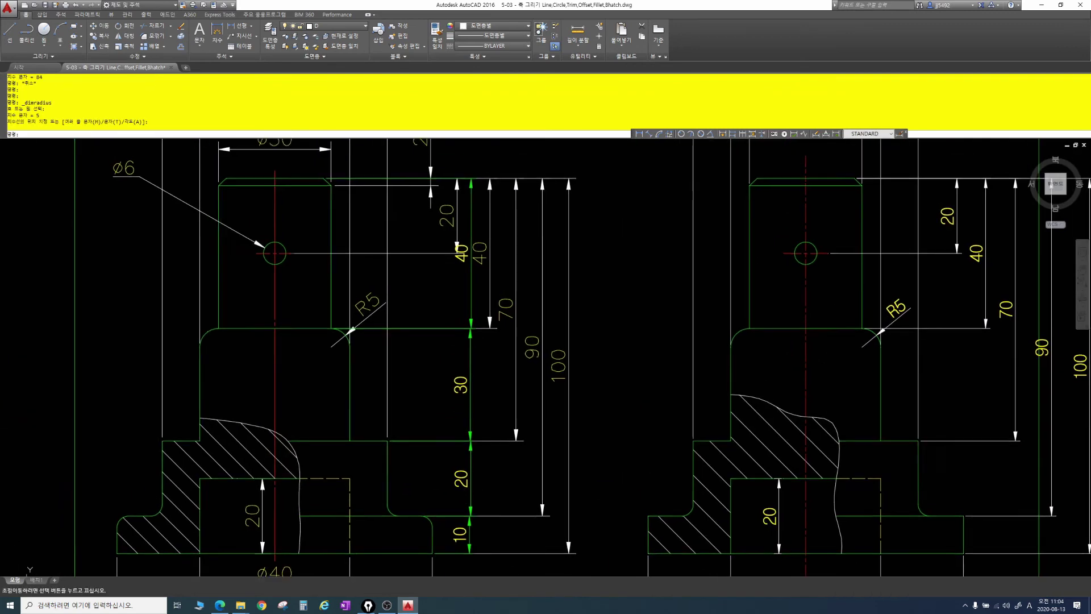
scroll(840, 287, "up", 2)
middle_click_drag(840, 287, 860, 335)
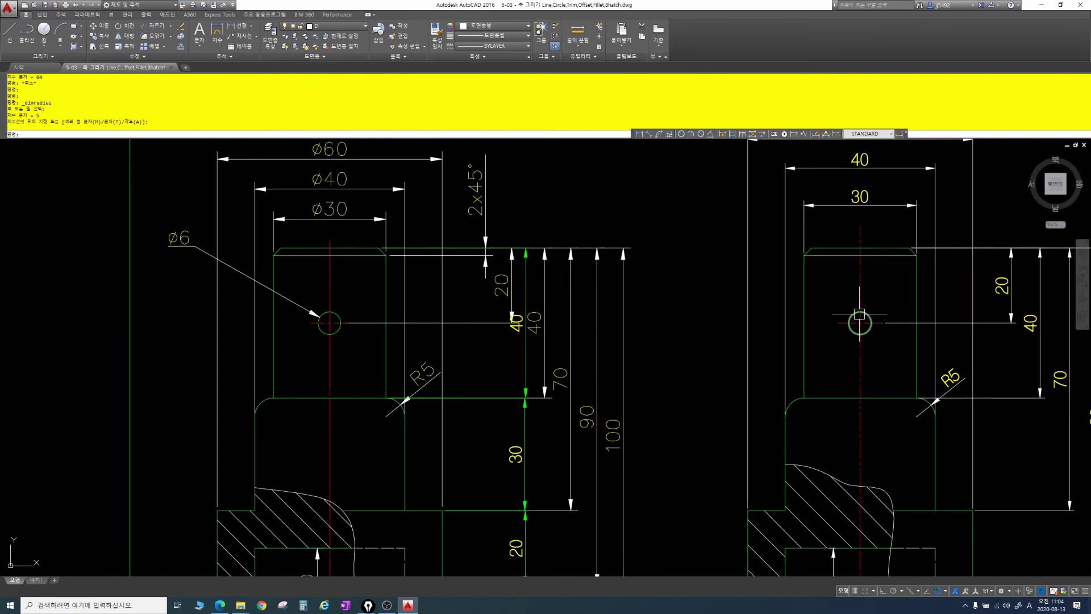
scroll(857, 330, "down", 2)
scroll(846, 324, "up", 2)
key("Escape")
key("Escape")
key("Escape")
key("Escape")
key("Escape")
key("Escape")
key("Escape")
key("Escape")
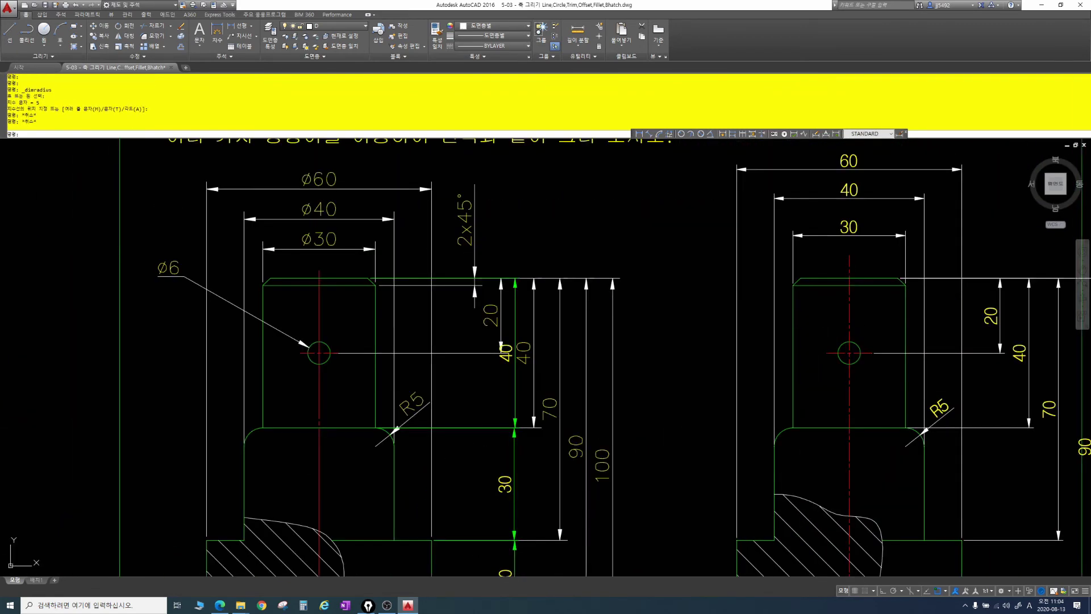
Attach a quick leader to the small hole with a horizontal tail to the left and the text ø6
type("q")
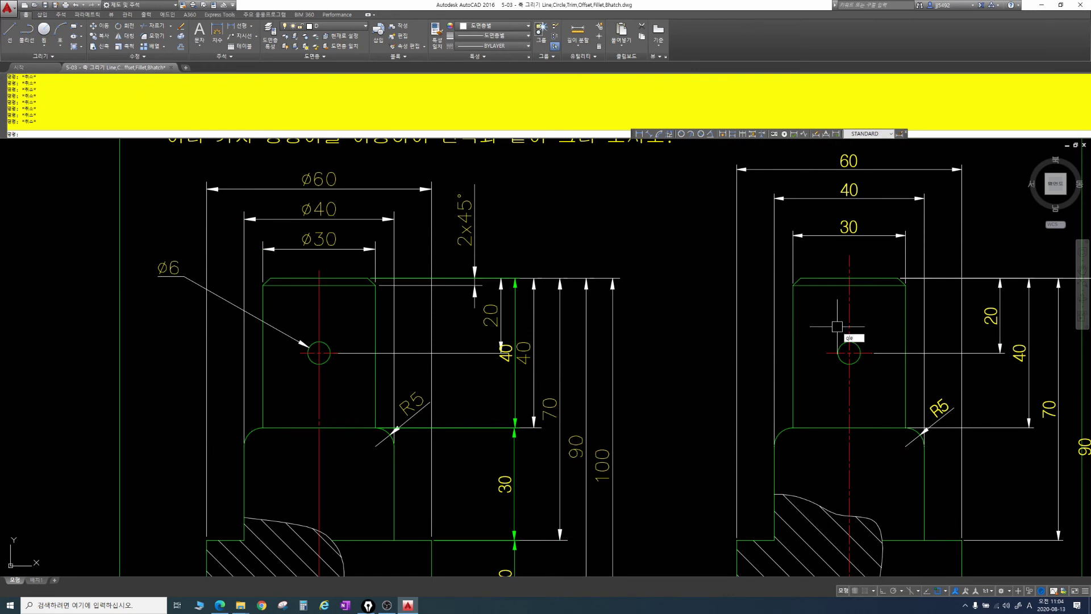
type("le")
scroll(838, 326, "up", 2)
key("Return")
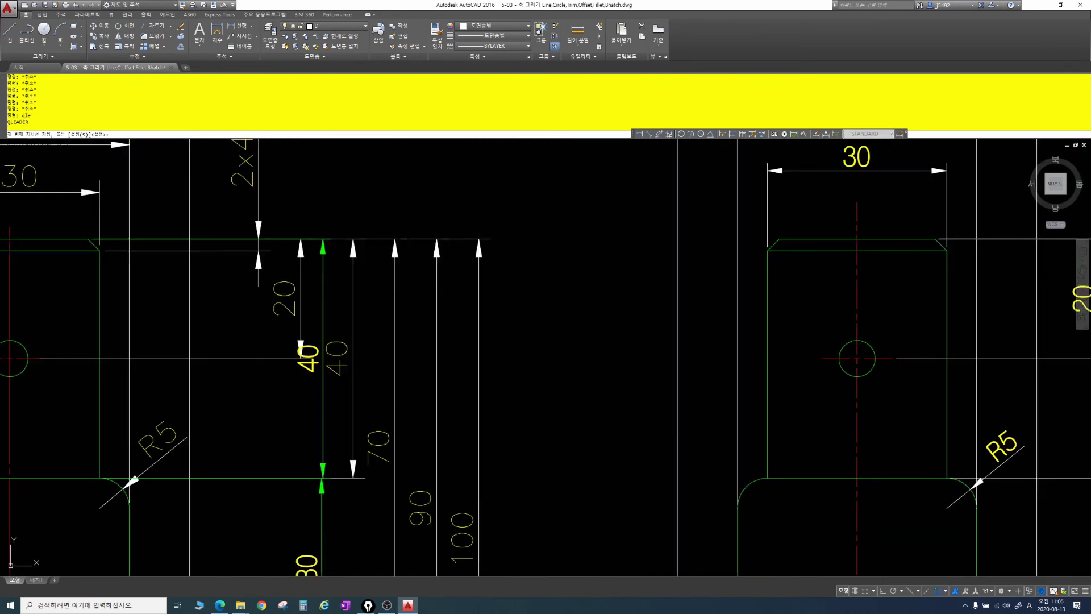
scroll(795, 320, "down", 2)
left_click(820, 335)
left_click(742, 296)
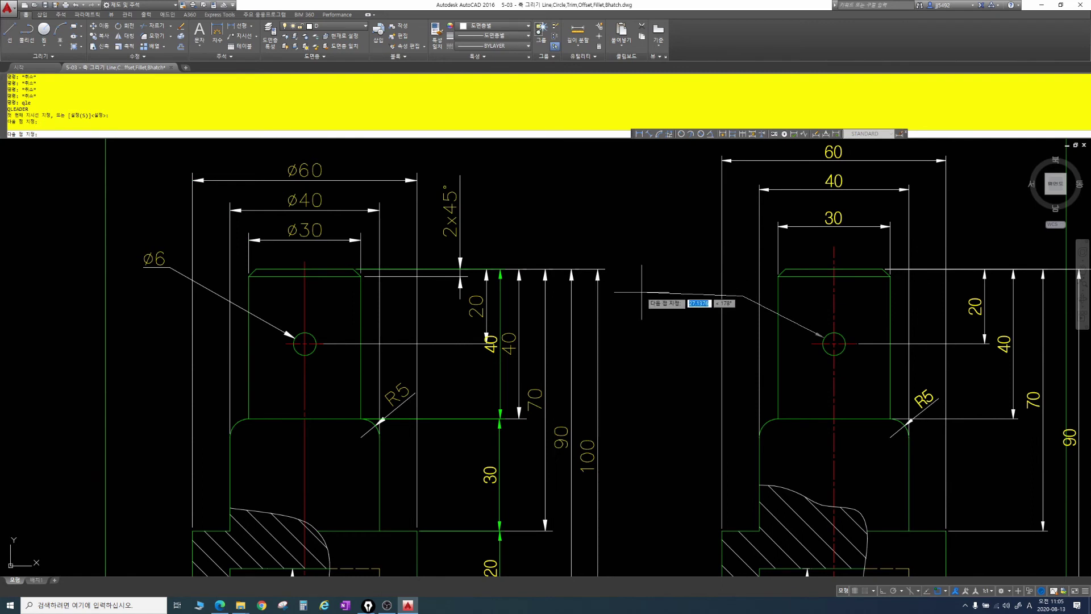
key("F8")
left_click(657, 296)
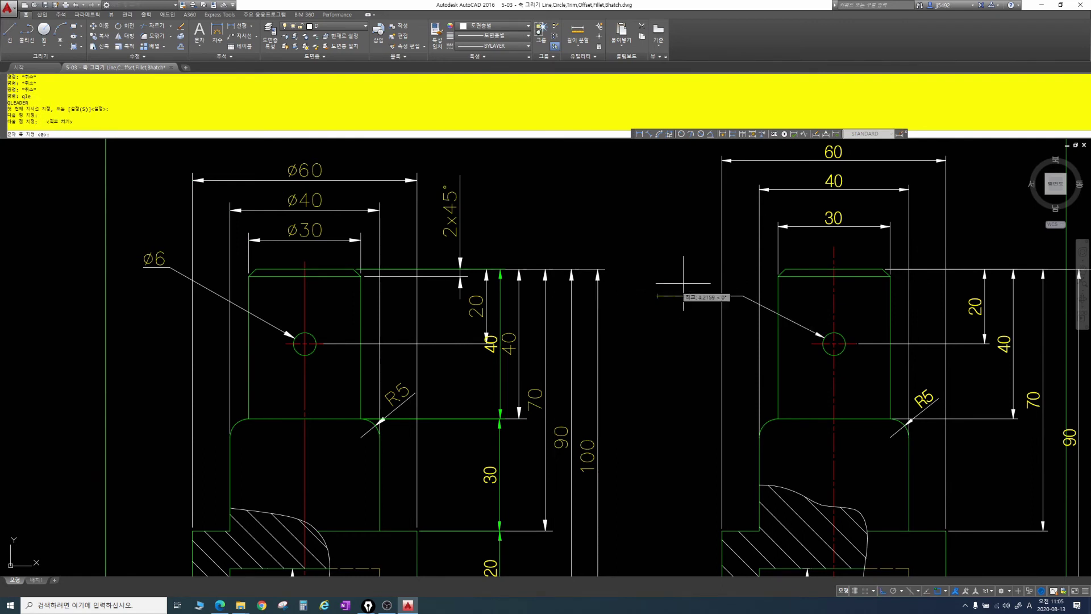
key("Return")
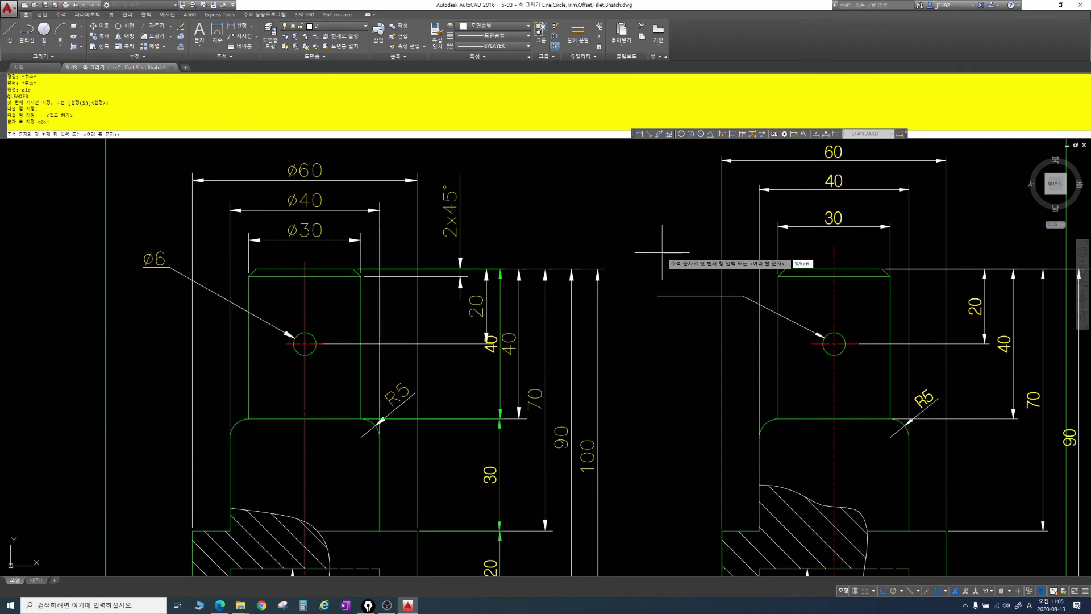
key("Return")
key("Return")
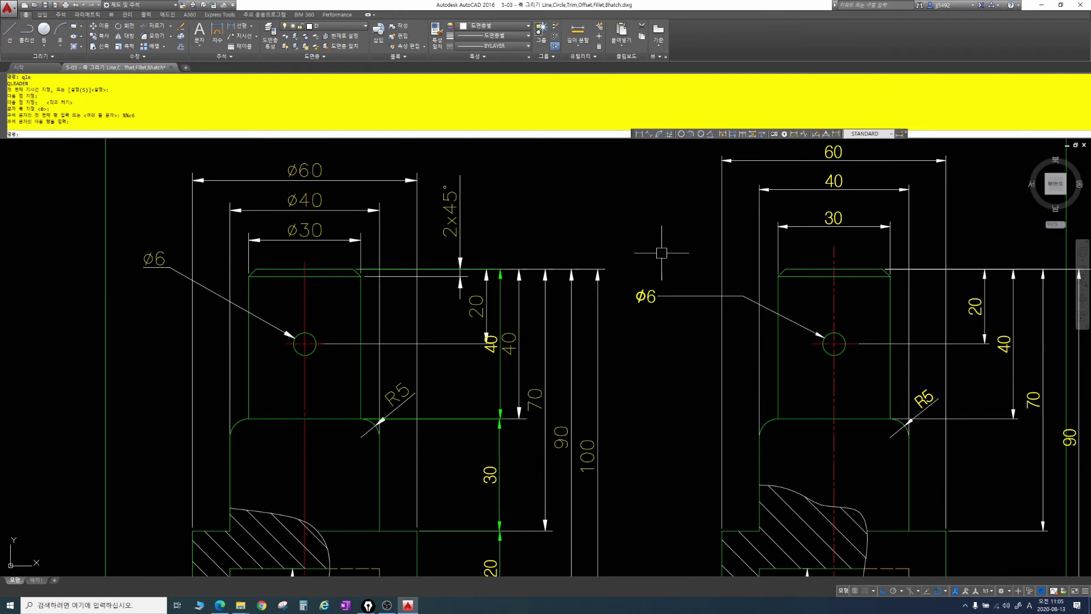
Cut the ø6 leader text and paste it just above the leader's horizontal tail
scroll(666, 304, "up", 3)
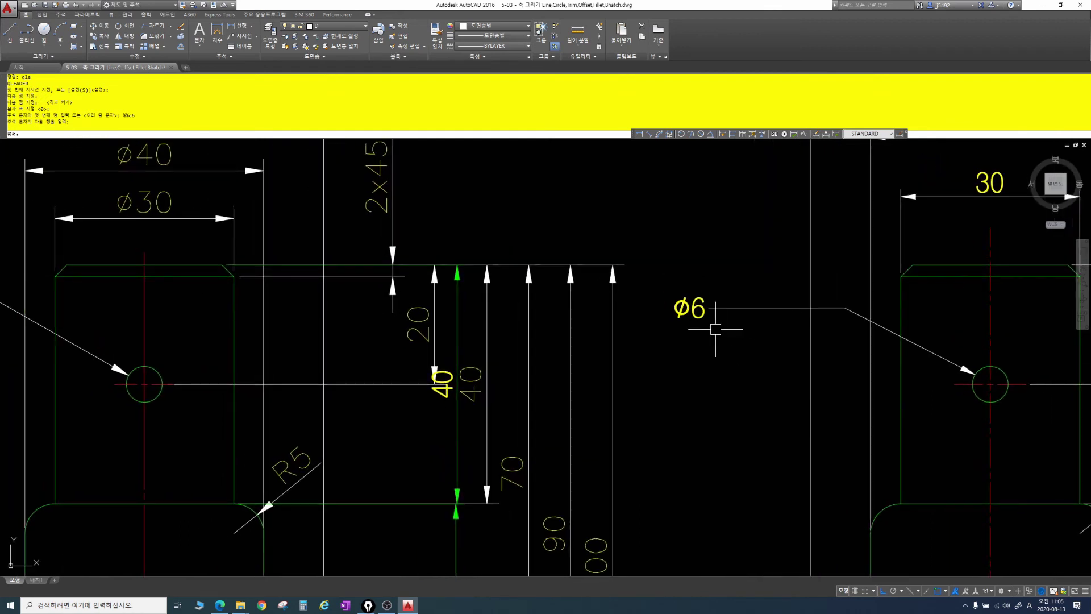
left_click_drag(695, 283, 722, 311)
key("Escape")
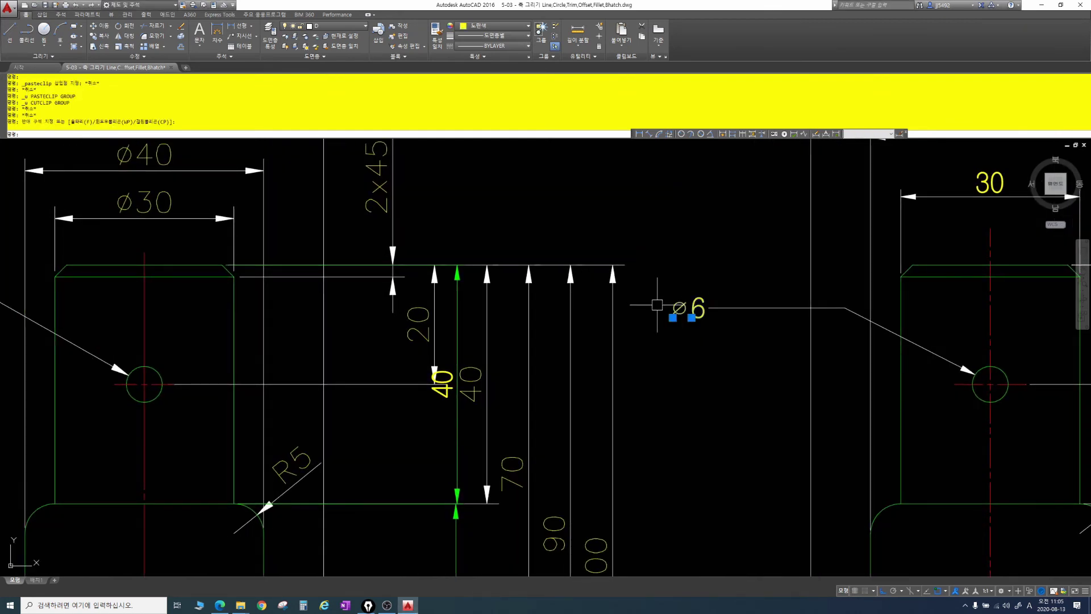
key("ctrl+x")
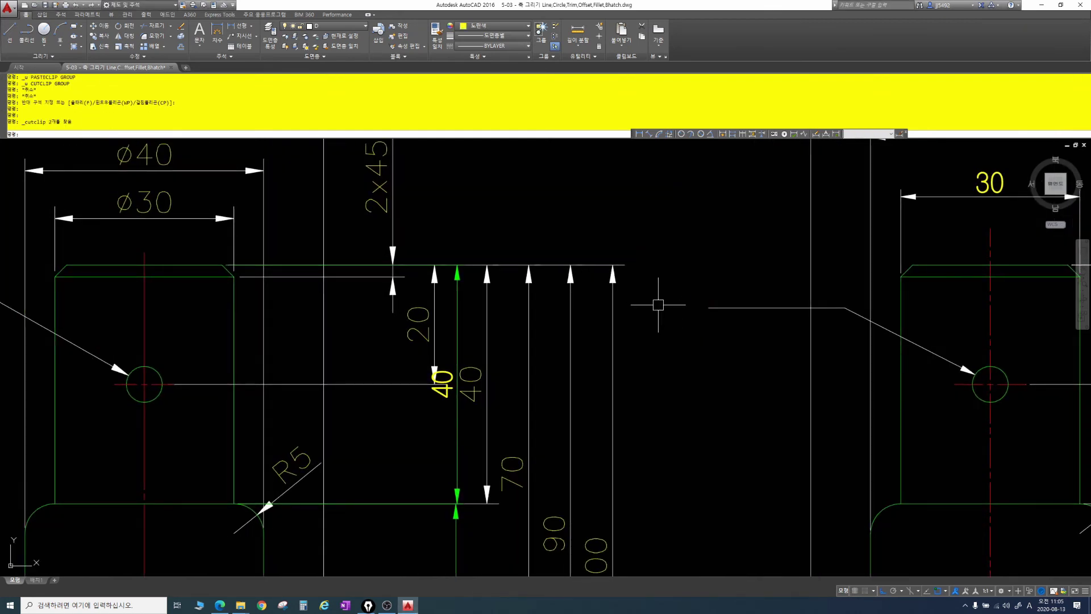
key("ctrl+v")
left_click(727, 296)
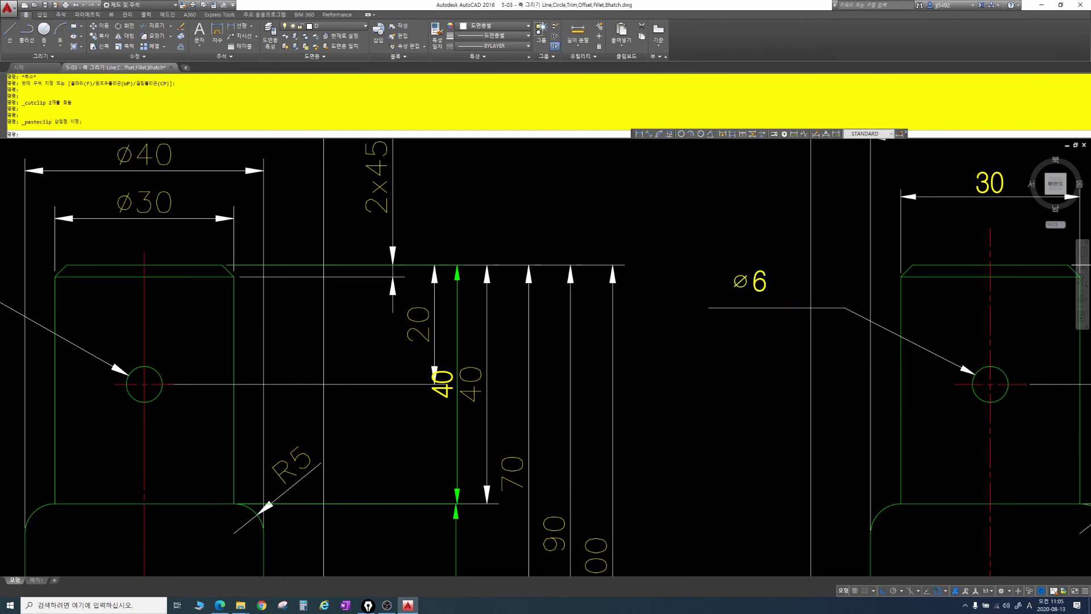
scroll(901, 337, "down", 2)
mouse_move(808, 333)
middle_mouse_down()
mouse_move(771, 337)
mouse_move(805, 347)
middle_mouse_up()
scroll(724, 342, "down", 2)
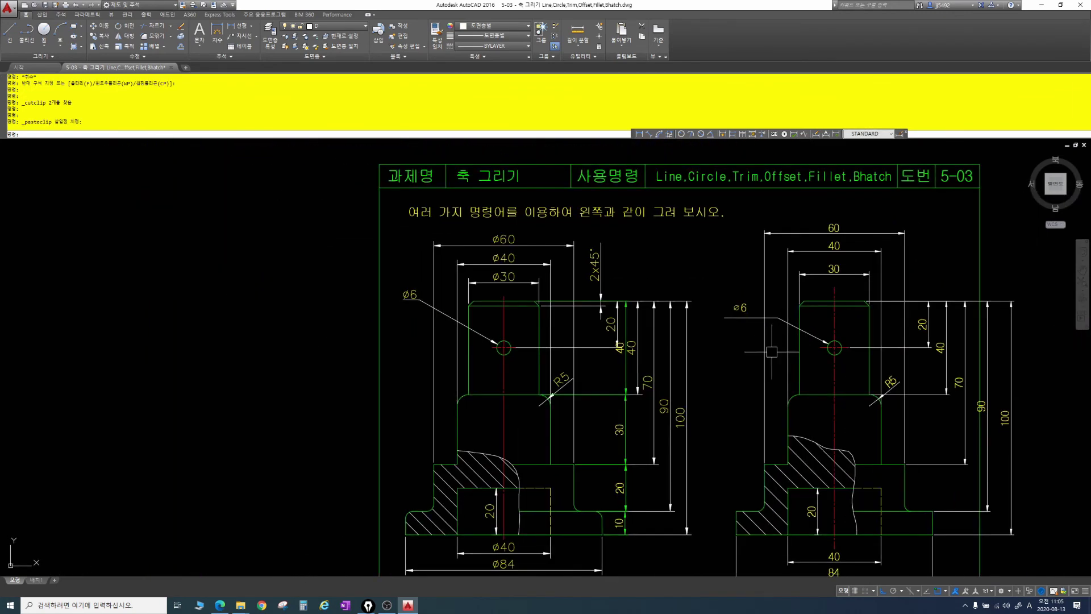
Add a vertical linear dimension for the top-right chamfer's height, placed outside the right of the redrawn shaft
scroll(768, 351, "up", 2)
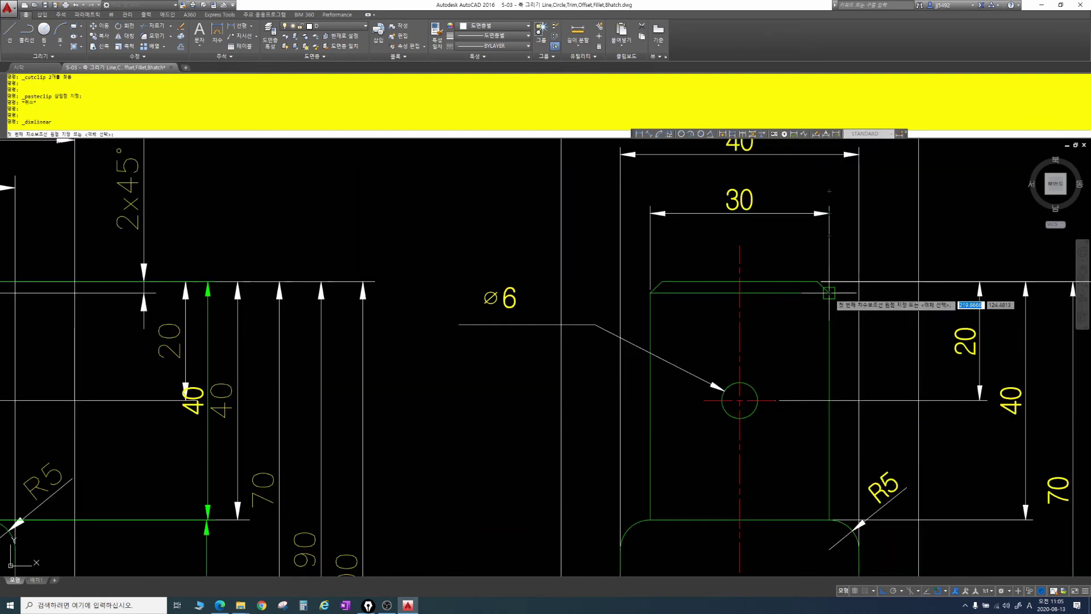
left_click(829, 292)
left_click(818, 282)
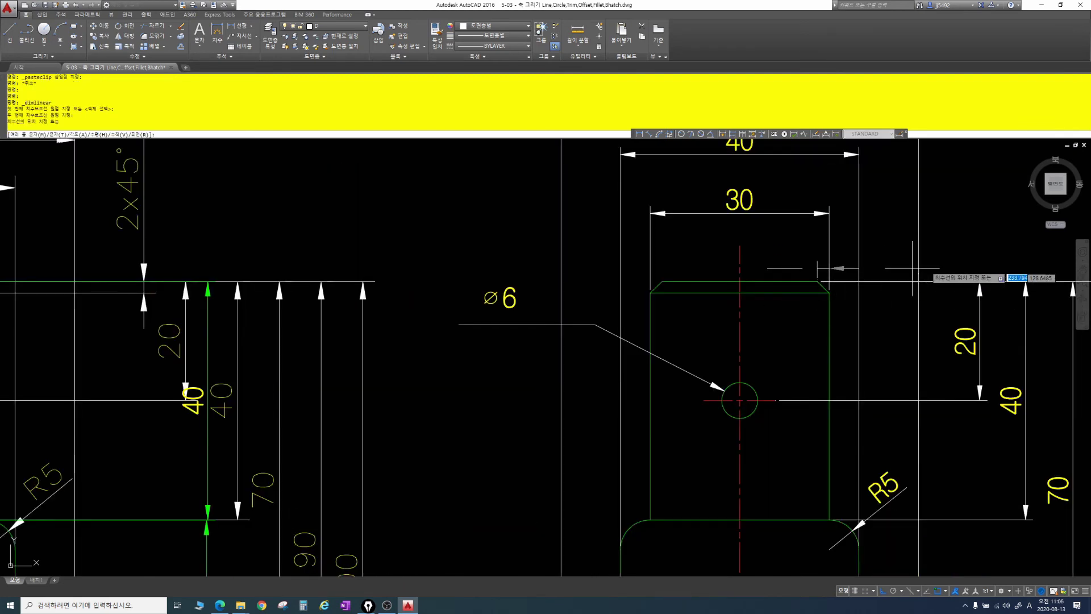
left_click(955, 257)
key("Escape")
key("Escape")
key("Escape")
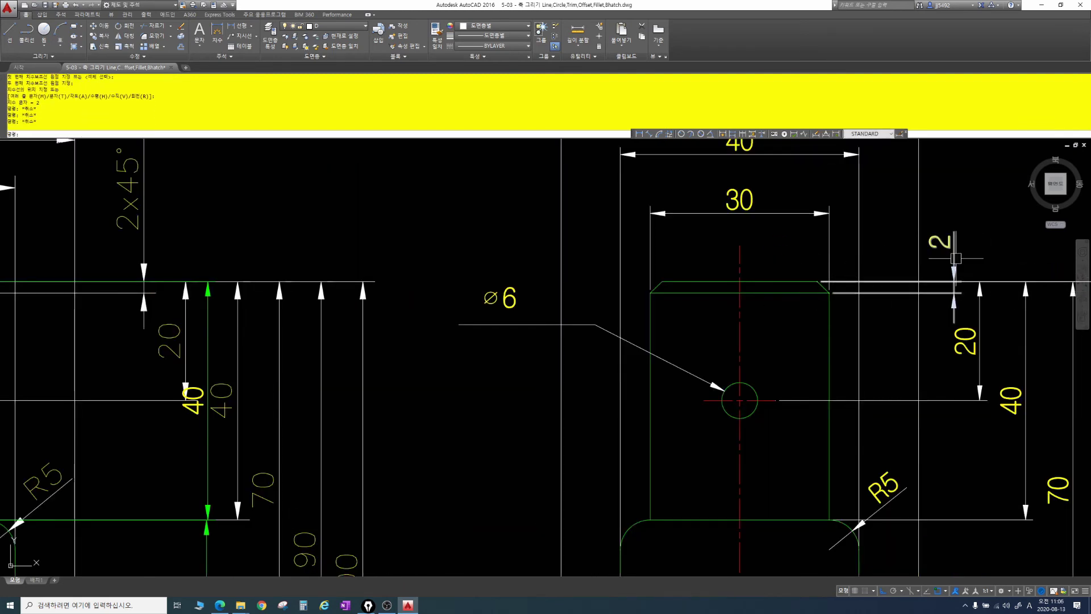
Edit the chamfer dimension's text to read 2X45°
type("ed")
key("Return")
left_click(939, 242)
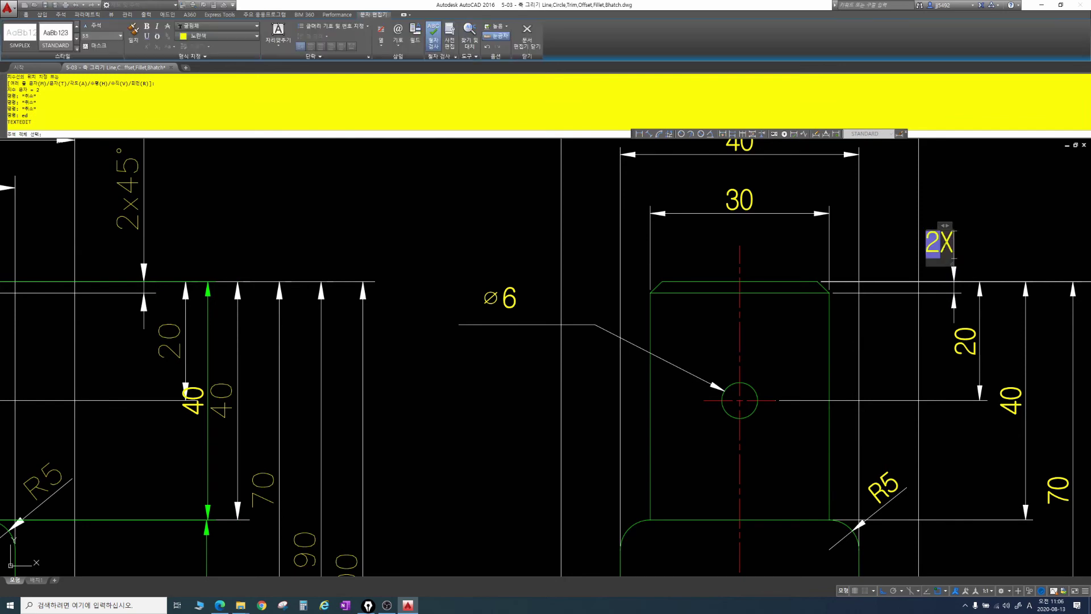
type("X45%%d")
key("Escape")
key("Escape")
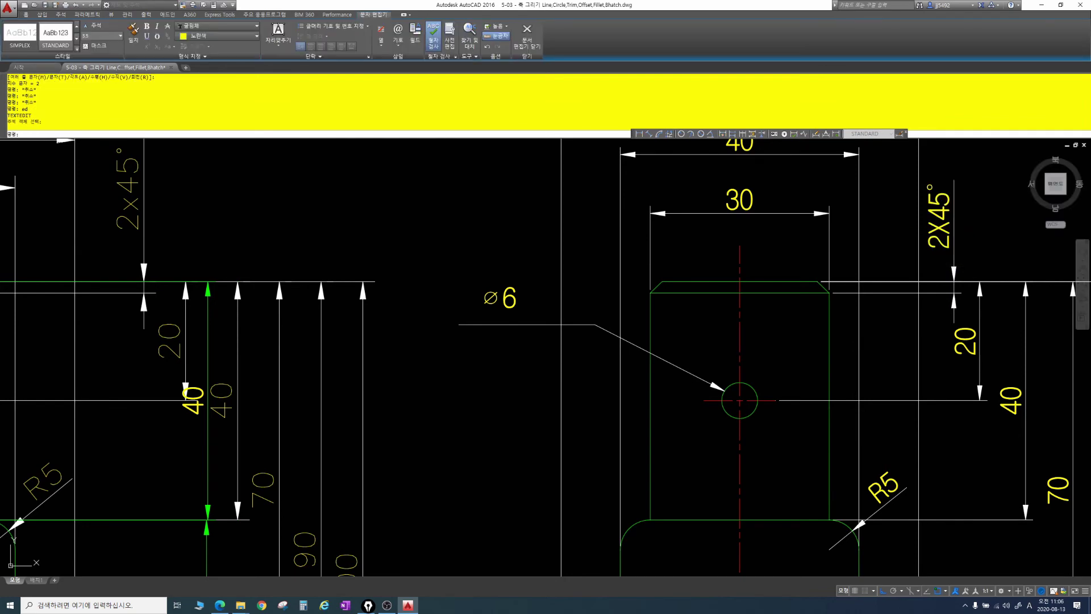
scroll(932, 254, "down", 5)
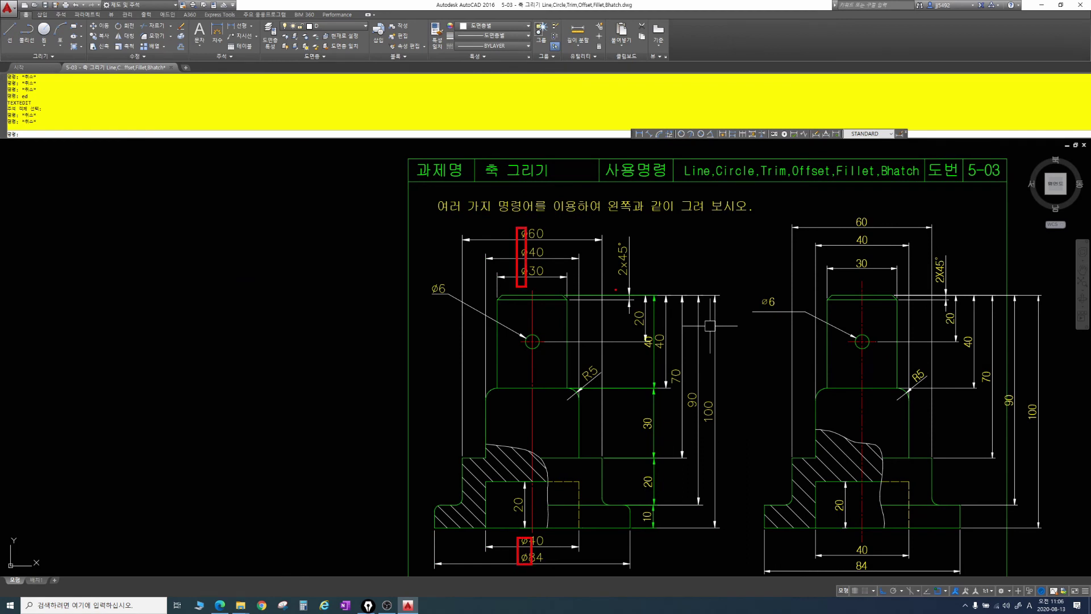
key("Escape")
key("Escape")
key("Escape")
key("Escape")
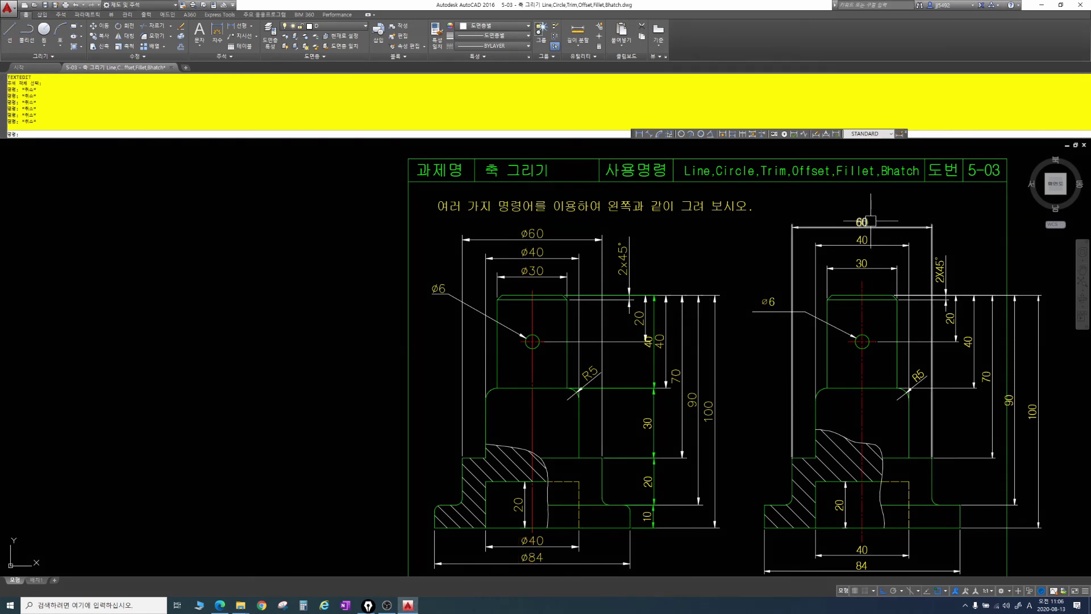
Start Dimedit with the New option and put a ø symbol (%%c) before the measured-value placeholder
scroll(875, 220, "up", 2)
key("Escape")
key("Escape")
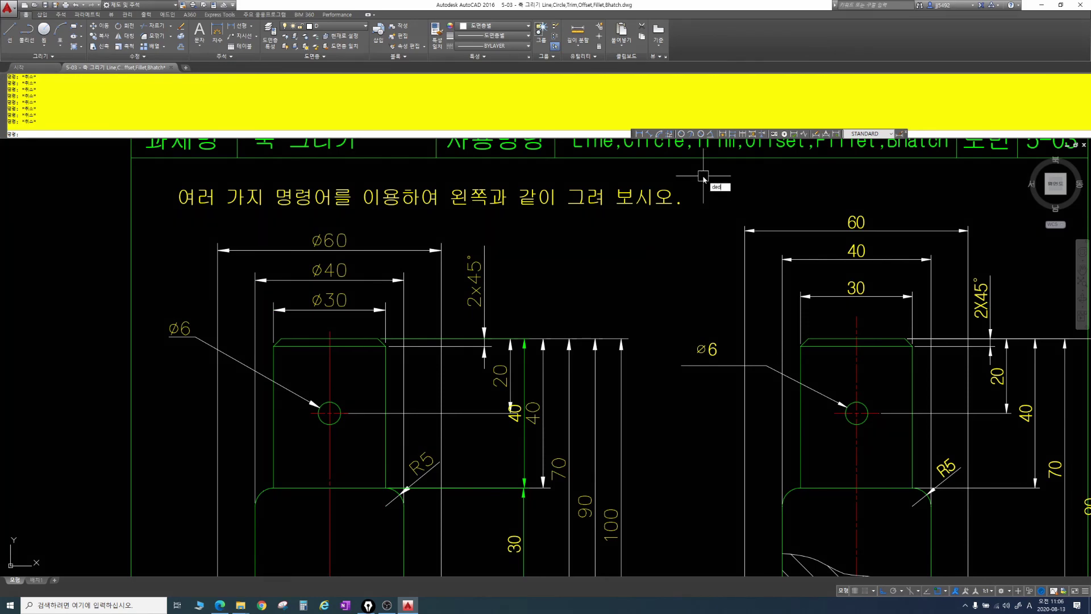
type("ded")
key("Return")
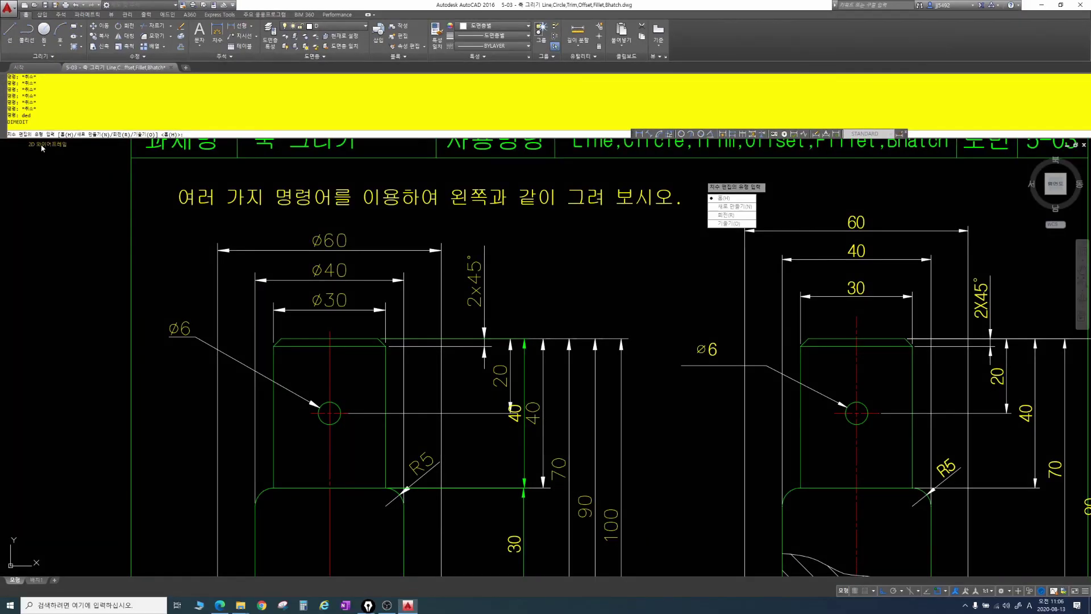
type("n")
left_click(742, 207)
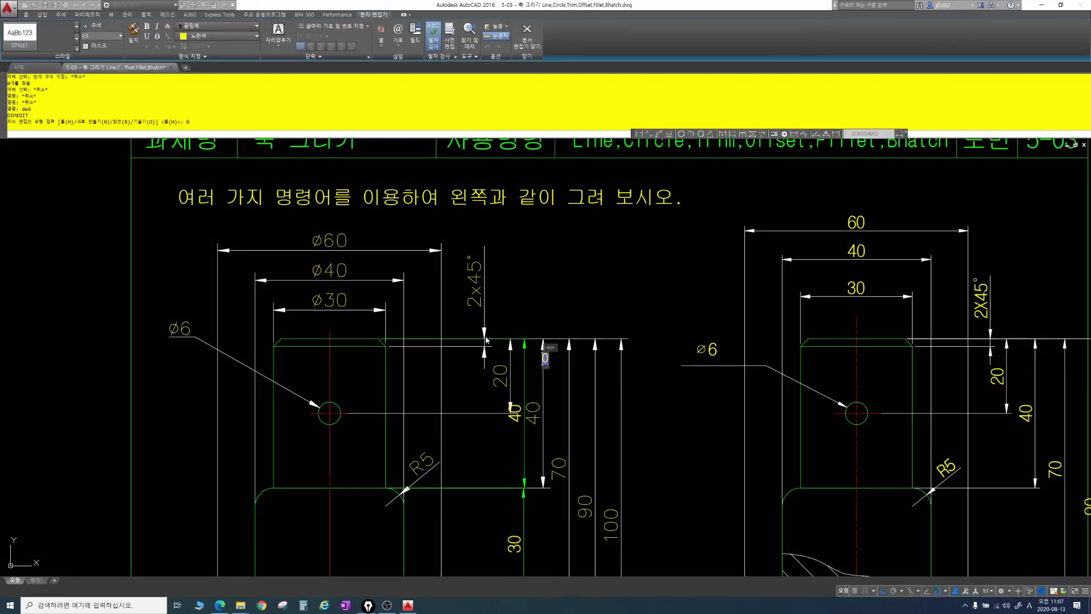
scroll(544, 361, "up", 10)
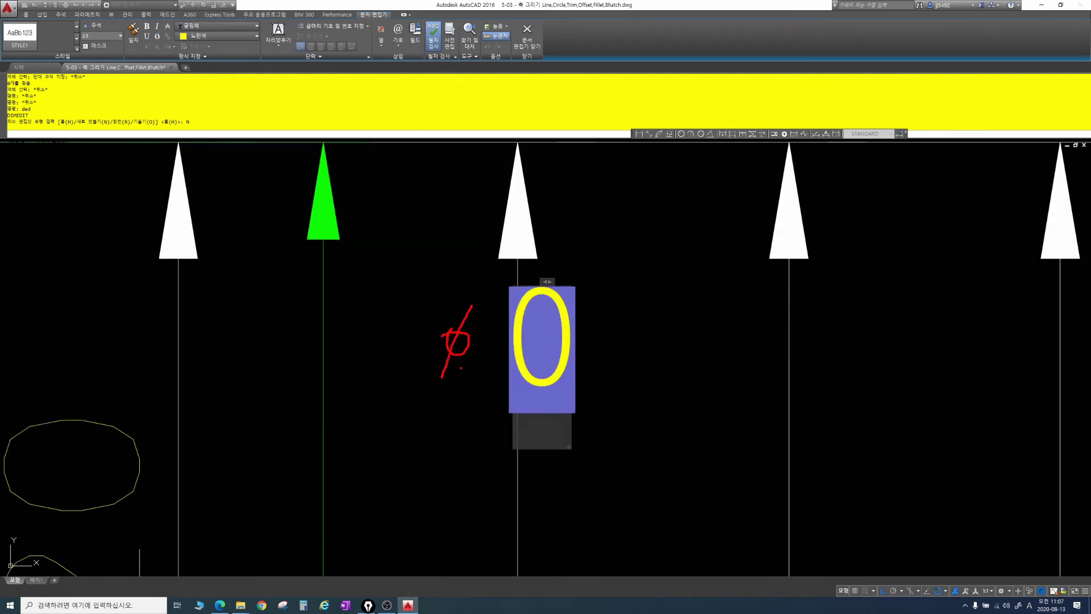
left_click_drag(502, 286, 576, 410)
left_click_drag(619, 244, 663, 231)
key("e")
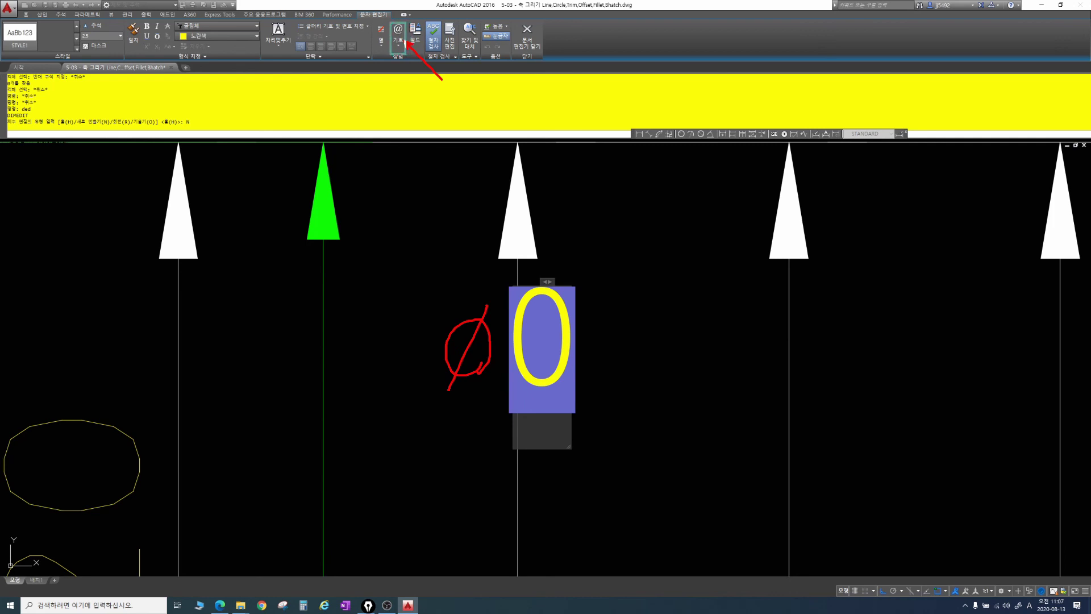
key("Escape")
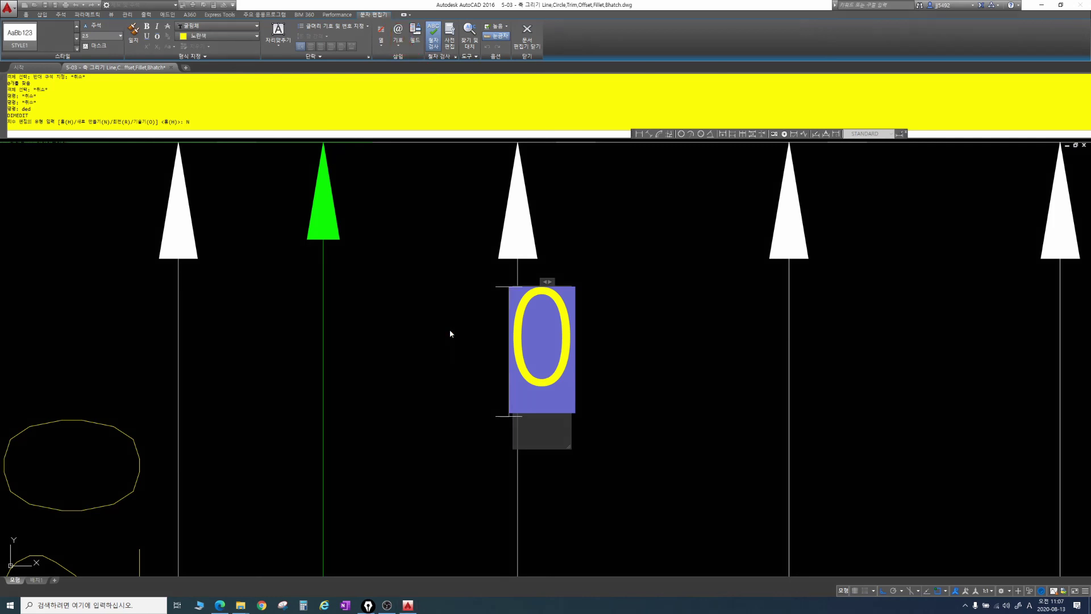
type("%%c")
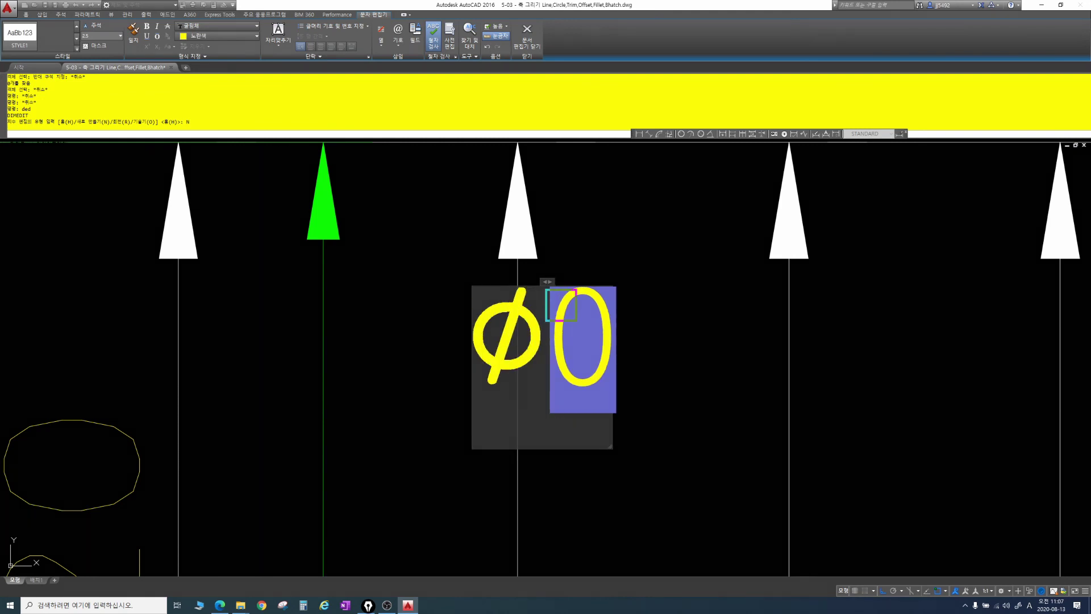
left_click_drag(546, 290, 619, 398)
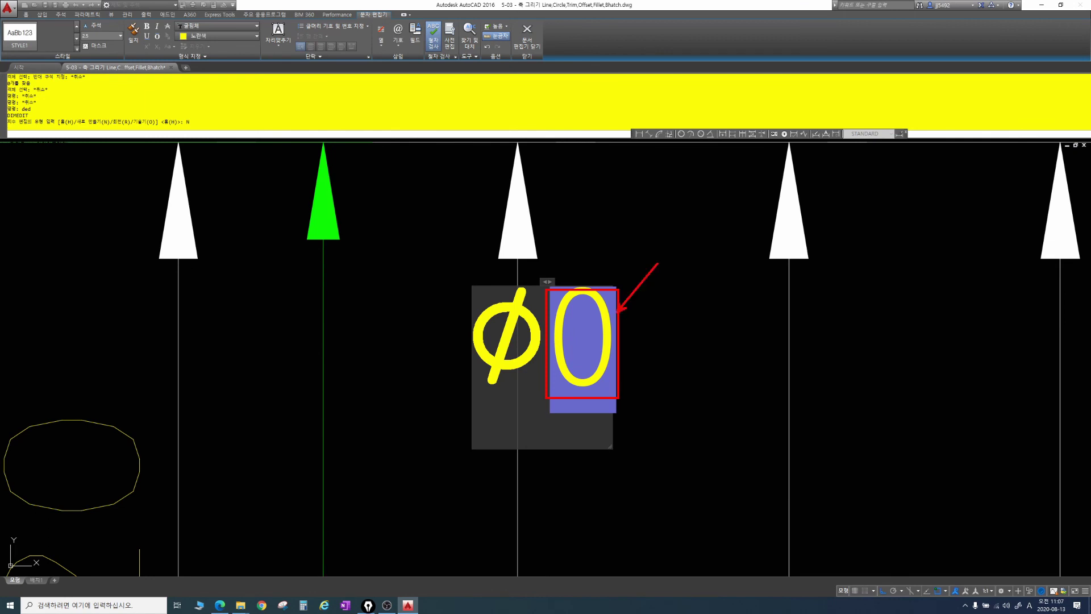
key("Escape")
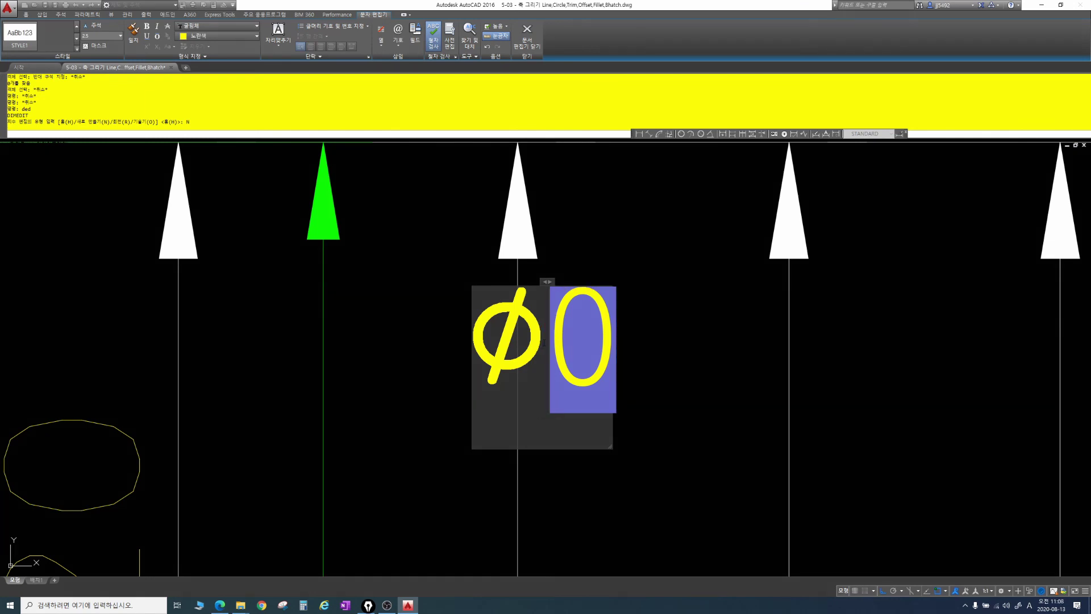
key("ctrl+Return")
Apply the ø-prefixed text to the 60, 40 and 30 dimensions above the shaft and the 40 and 84 dimensions below it
scroll(546, 341, "down", 10)
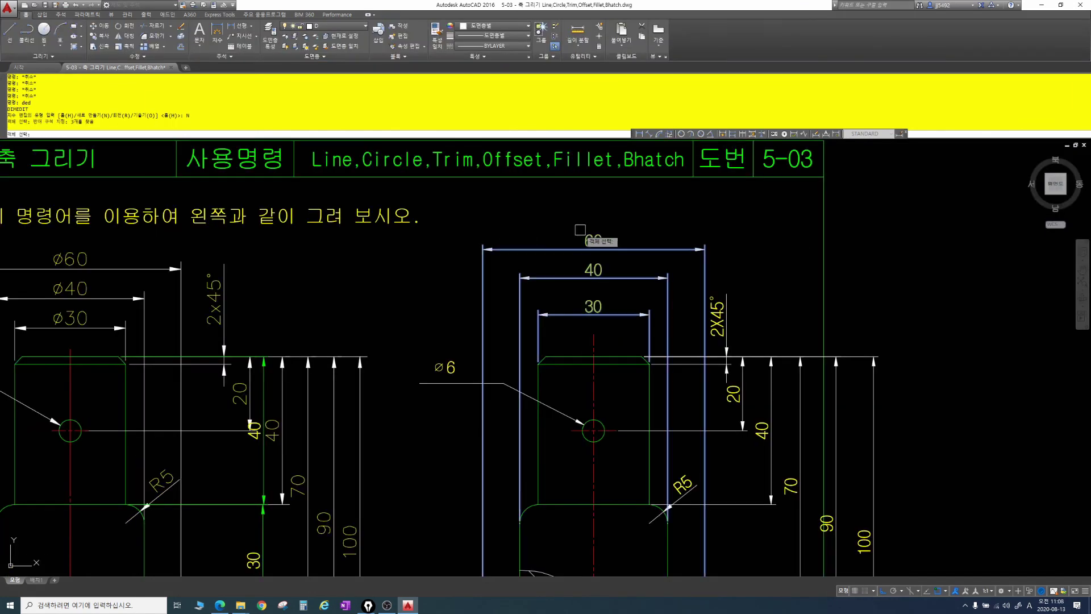
middle_click_drag(606, 300, 636, 162)
left_click(630, 470)
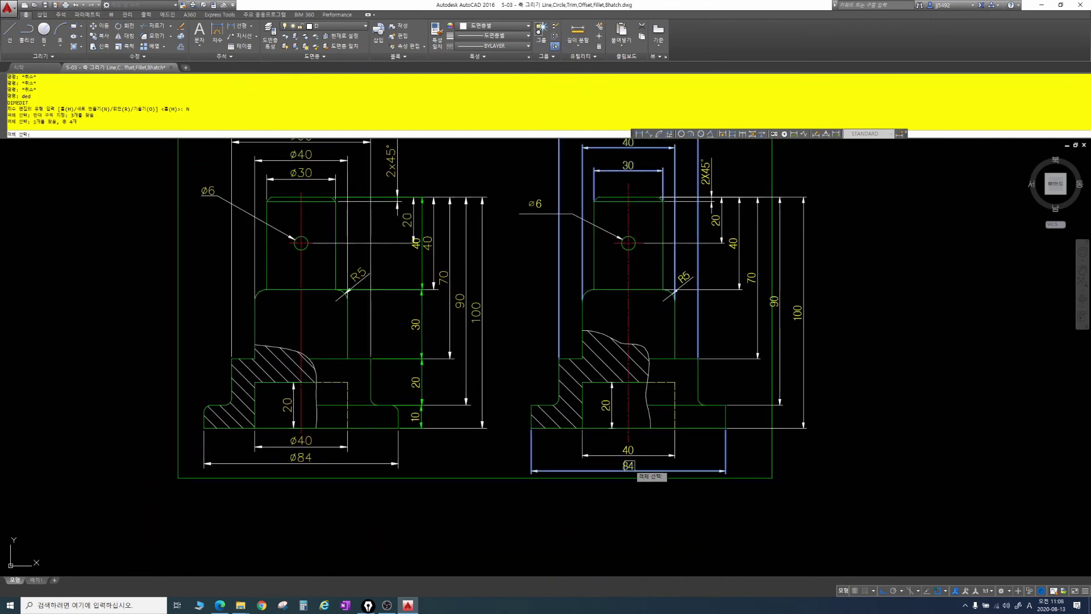
left_click(634, 456)
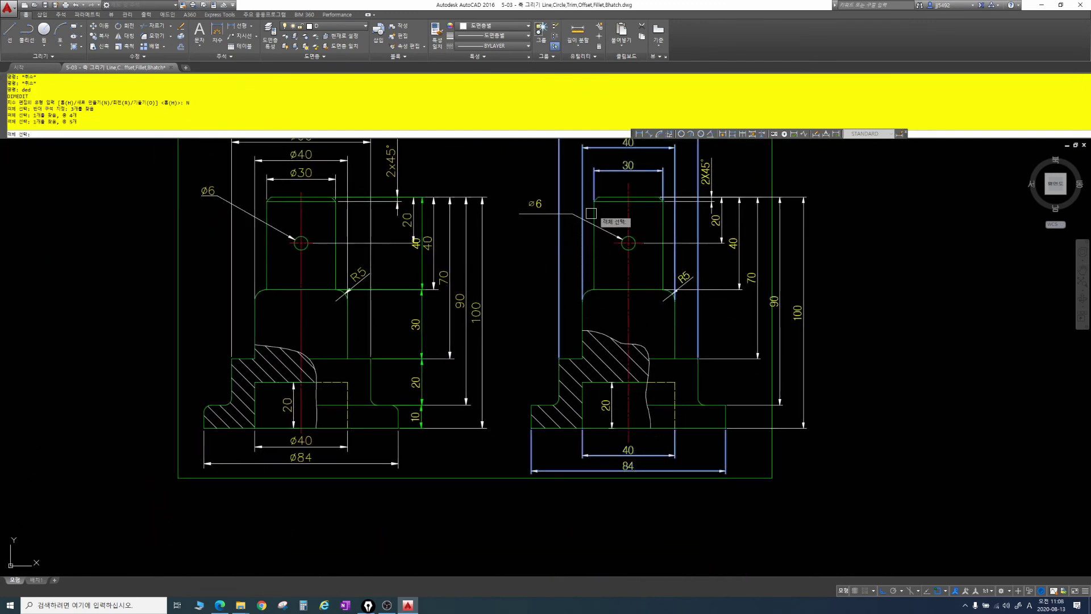
key("Return")
middle_click_drag(622, 244, 608, 288)
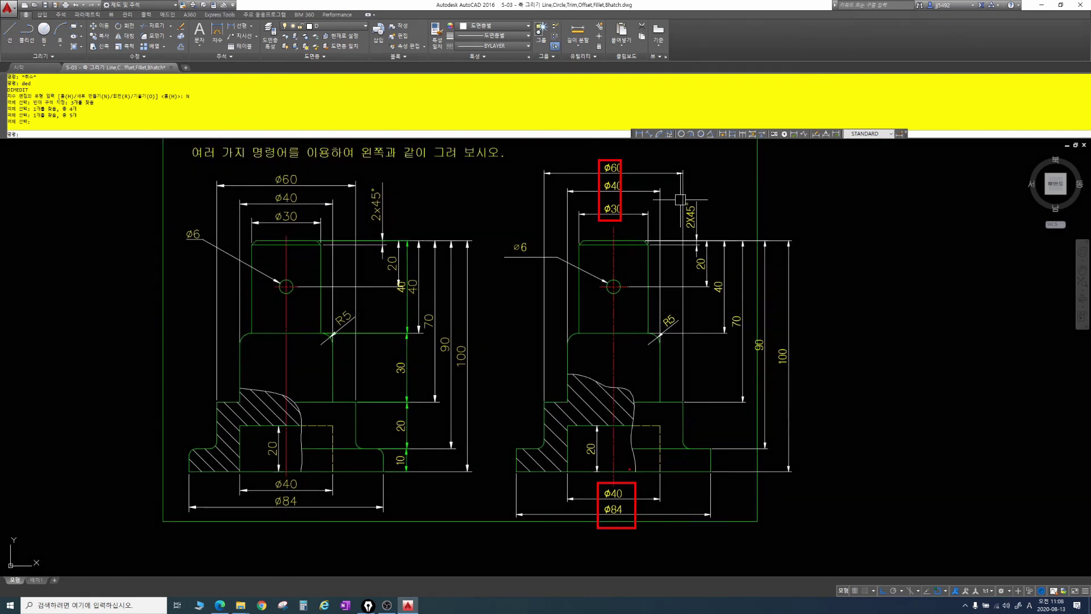
key("Escape")
key("Escape")
mouse_move(801, 293)
middle_mouse_down()
mouse_move(836, 369)
mouse_move(840, 332)
middle_mouse_up()
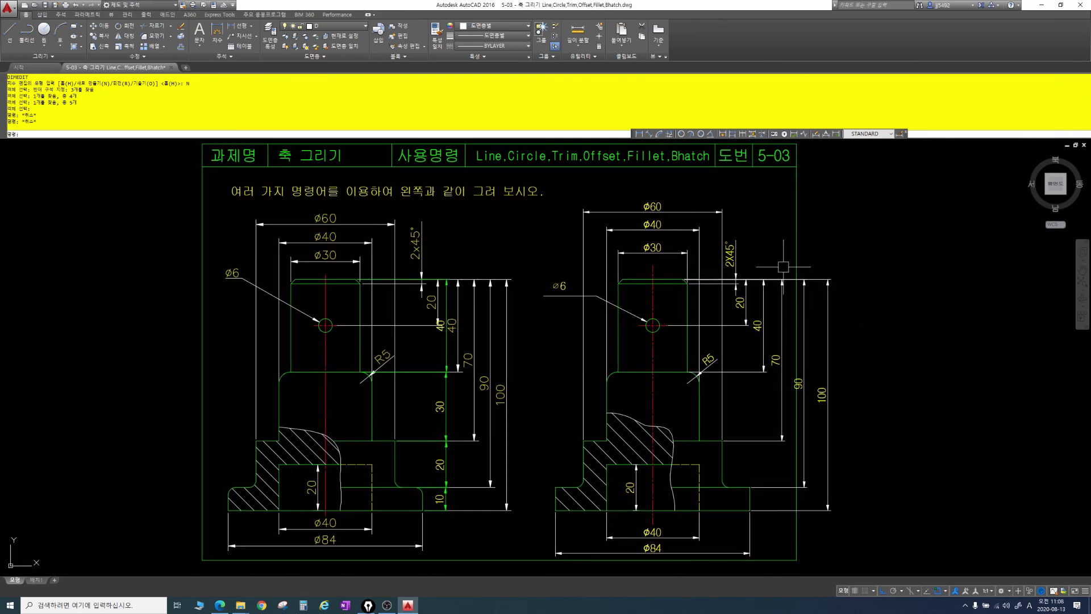